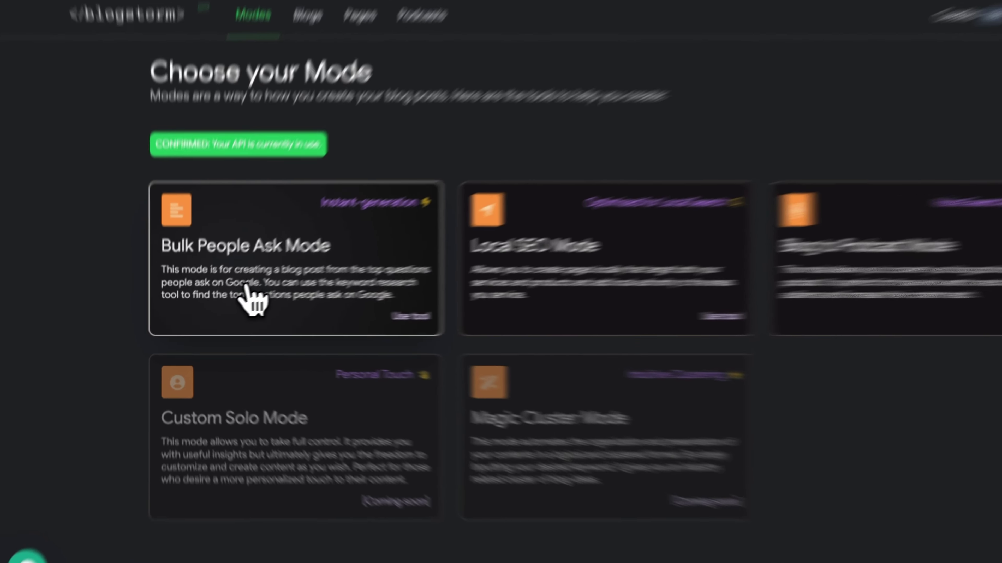
# Step: In Bulk People Ask Mode, fetch related keywords for the topic 'Minor skin infections'
pyautogui.click(240, 314)
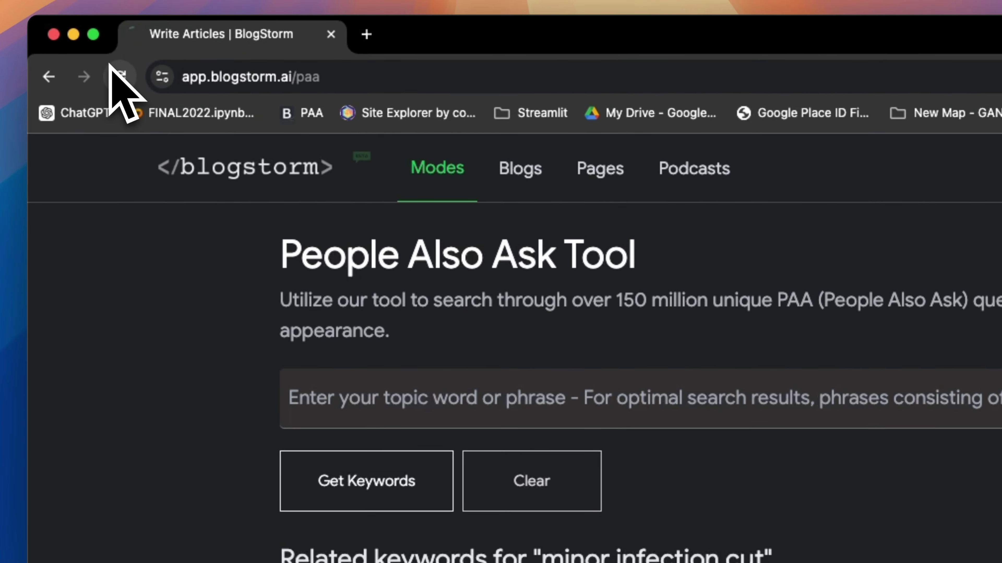
pyautogui.click(100, 2)
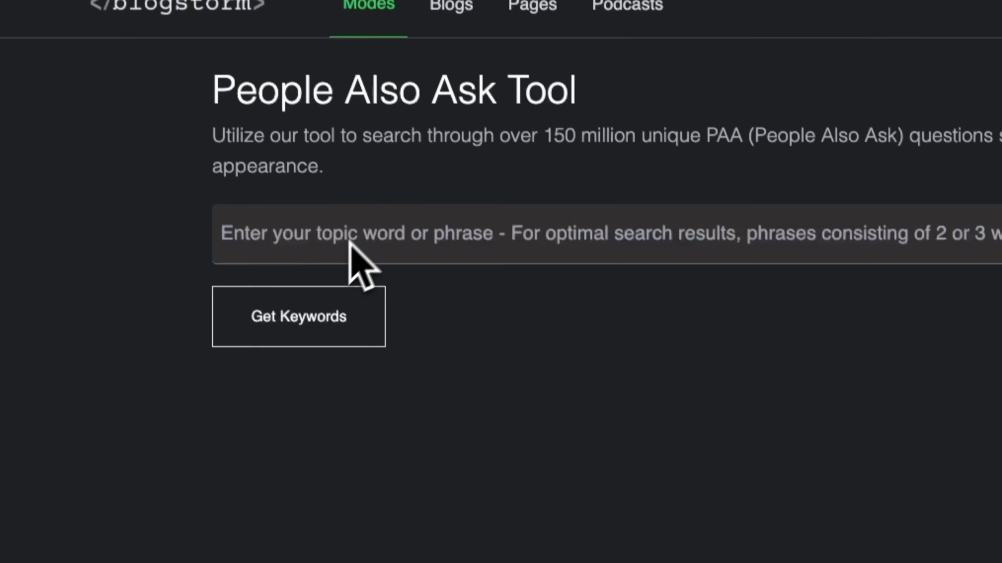
pyautogui.click(429, 403)
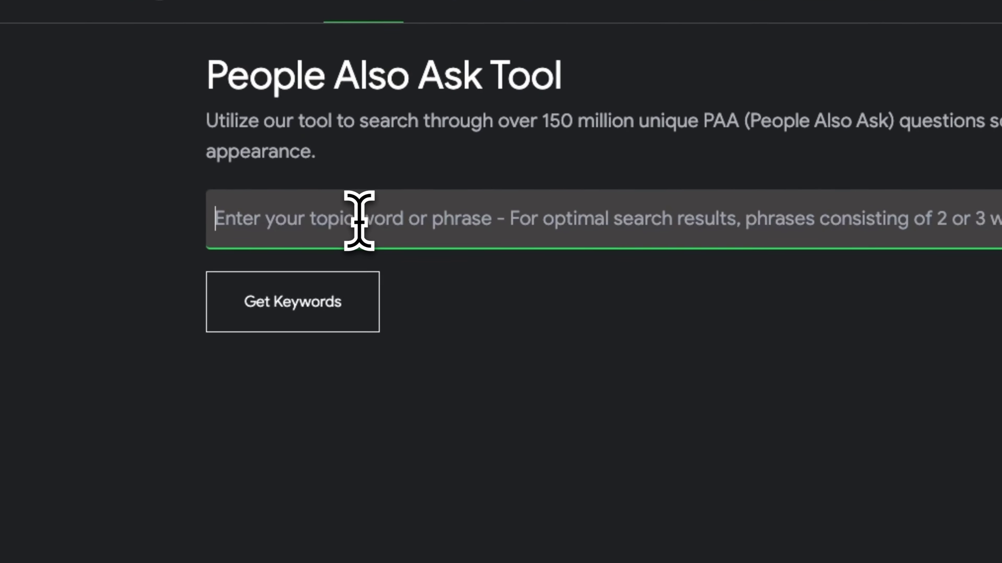
pyautogui.write('Minor skin infections')
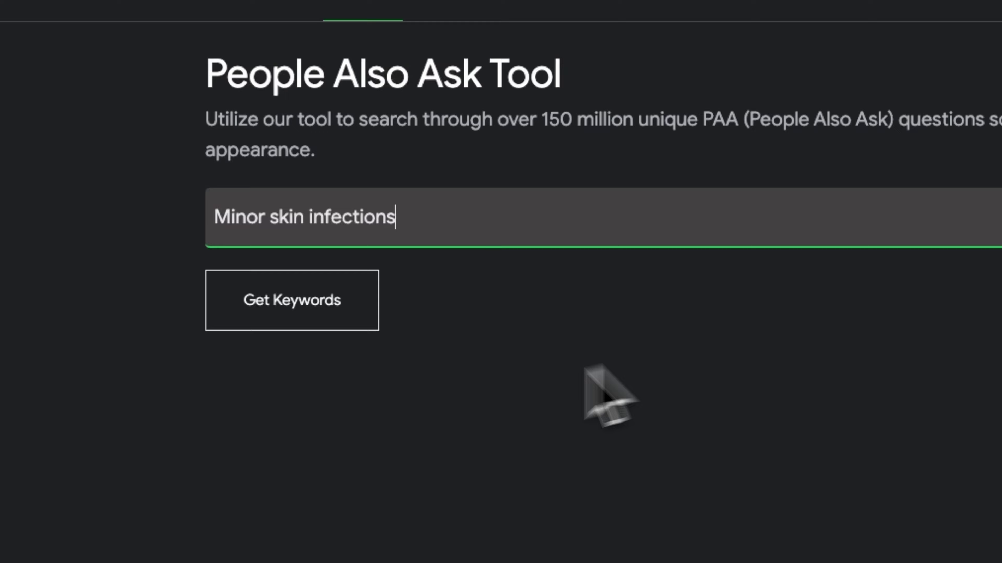
pyautogui.click(355, 308)
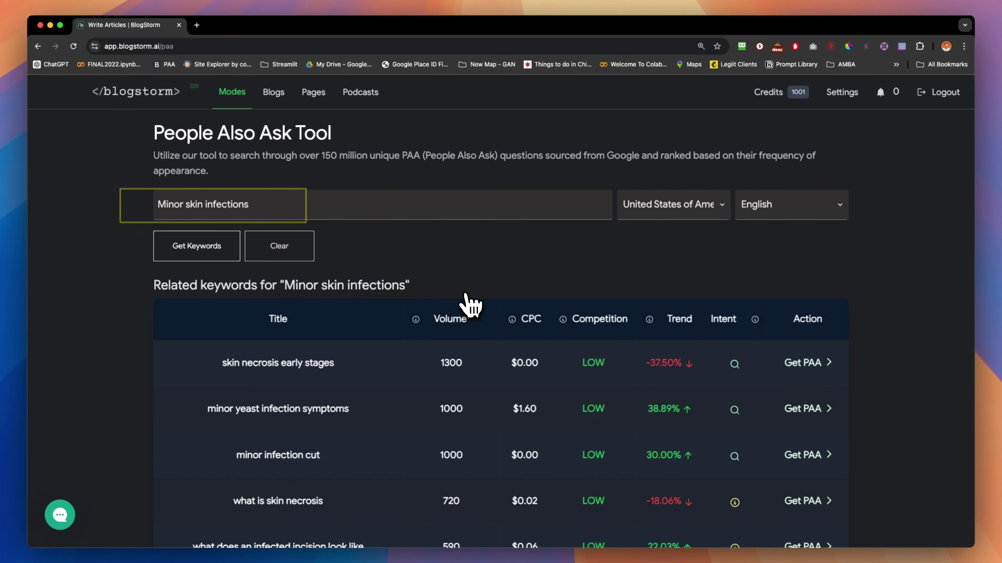
# Step: Scroll through the keyword results table for 'Minor skin infections'
pyautogui.scroll(-2, 466, 294)
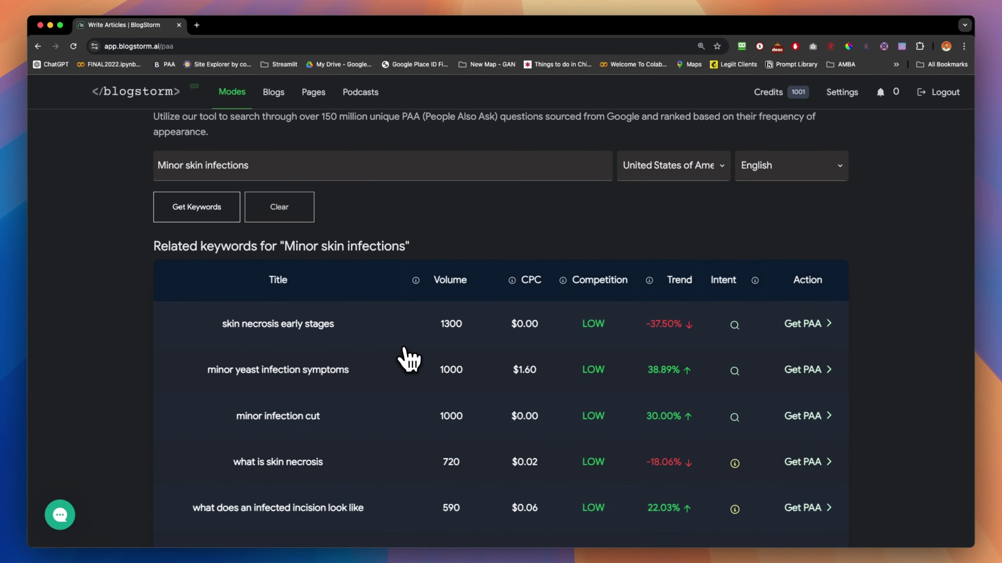
pyautogui.scroll(-3, 421, 410)
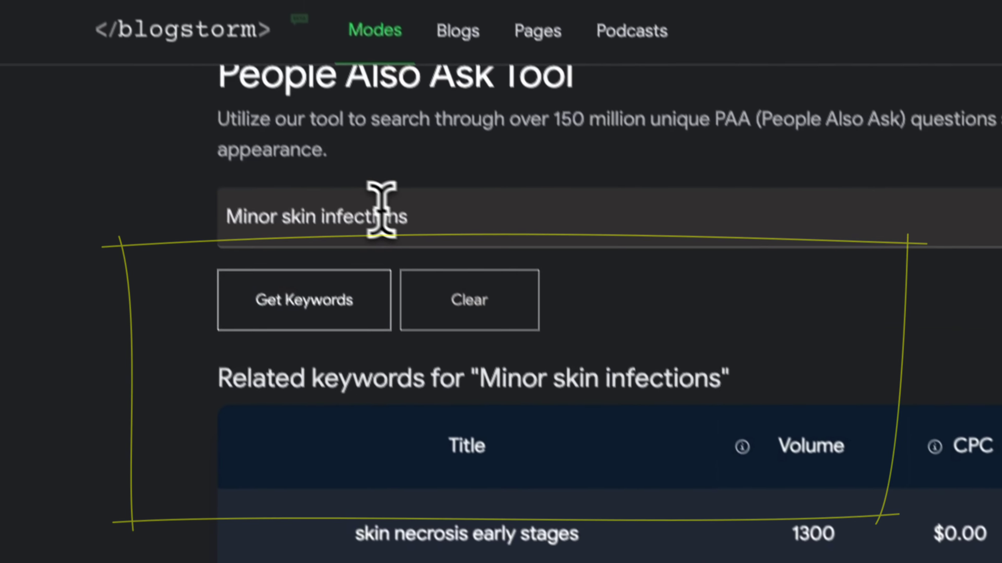
pyautogui.click(428, 241)
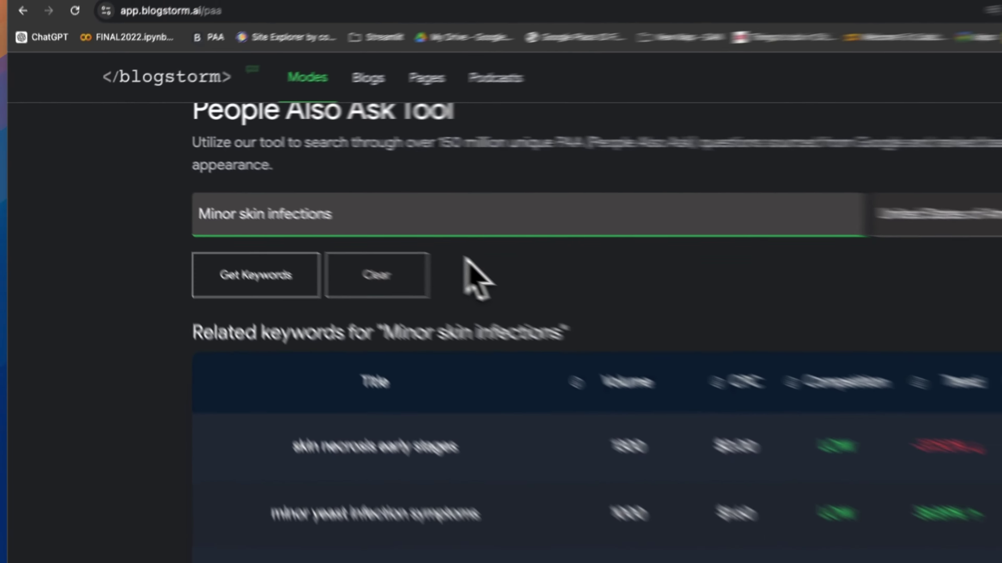
pyautogui.scroll(-2, 552, 316)
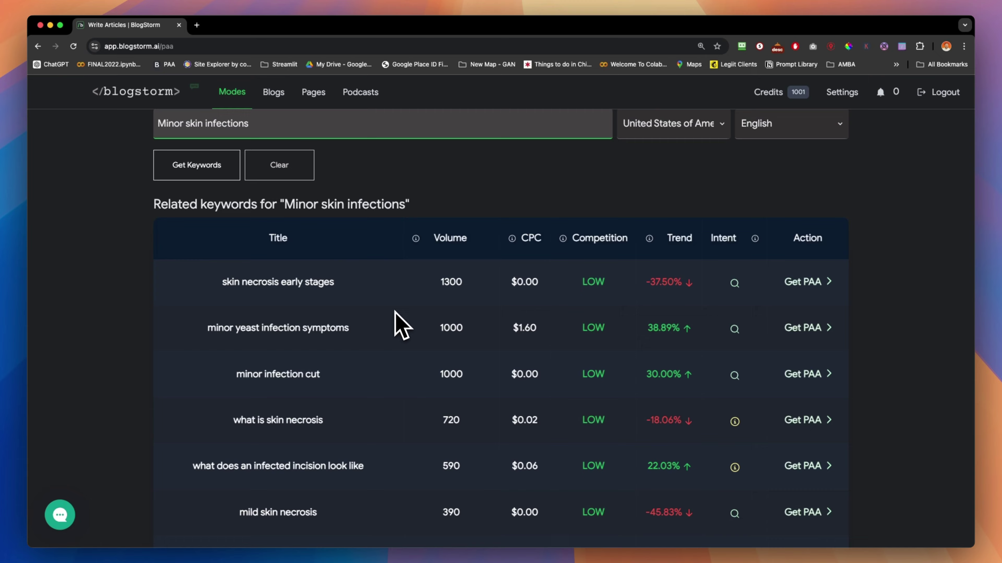
pyautogui.scroll(-2, 394, 313)
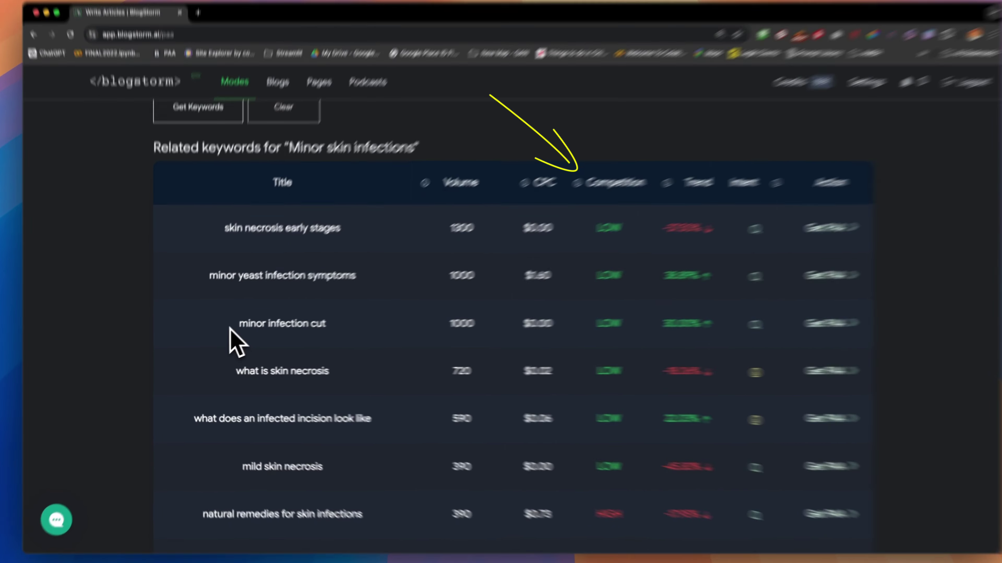
# Step: Highlight 'minor infection cut' (LOW competition, 30.00% trend) and get its People Also Ask questions
pyautogui.moveTo(236, 326); pyautogui.dragTo(342, 331)
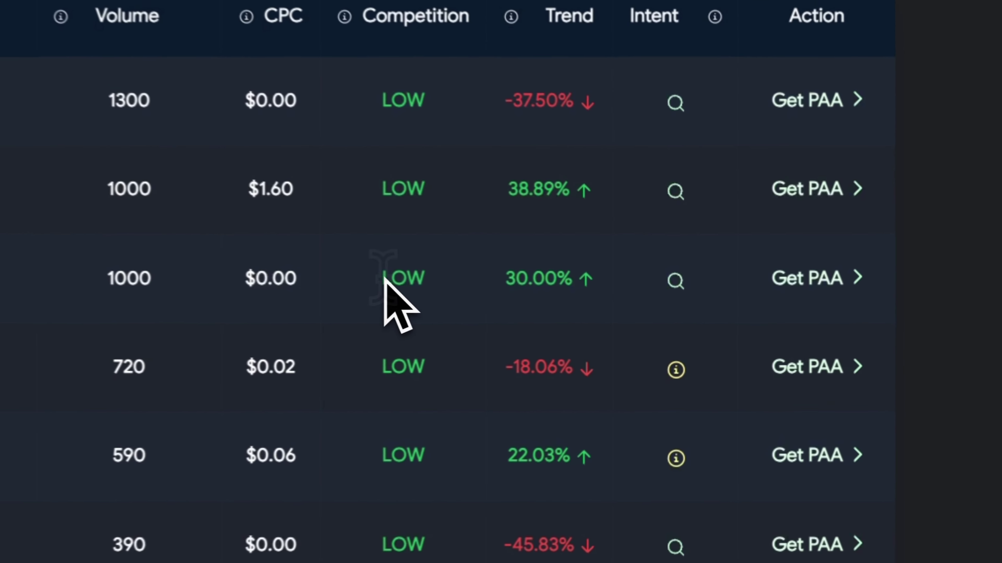
pyautogui.moveTo(582, 327); pyautogui.dragTo(608, 322)
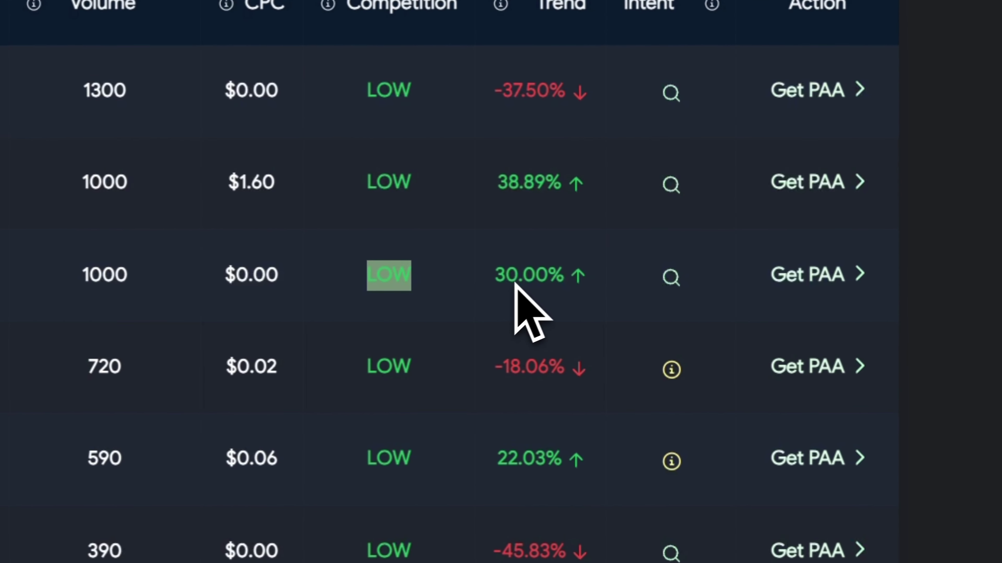
pyautogui.moveTo(515, 283); pyautogui.dragTo(507, 273)
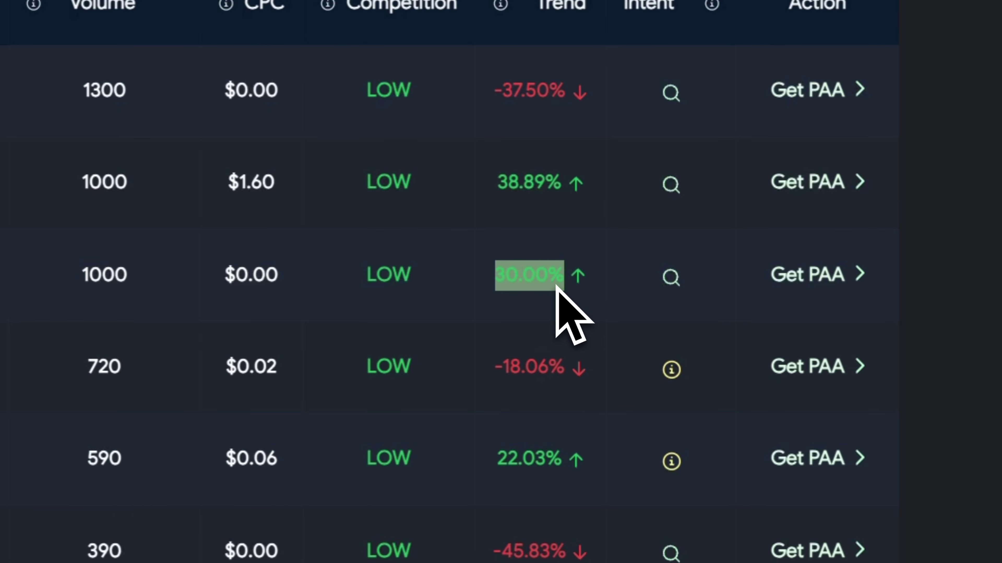
pyautogui.click(674, 272)
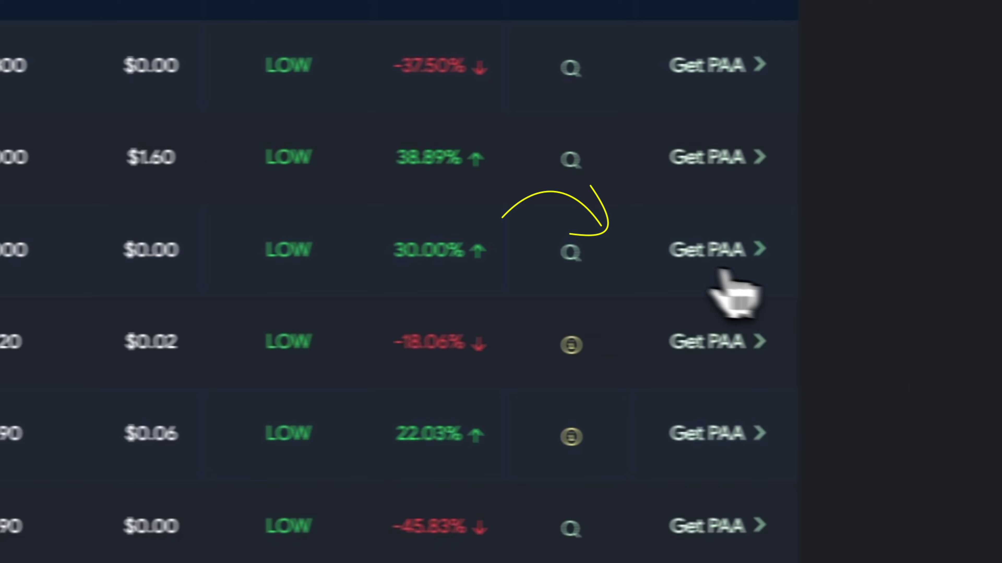
pyautogui.click(660, 260)
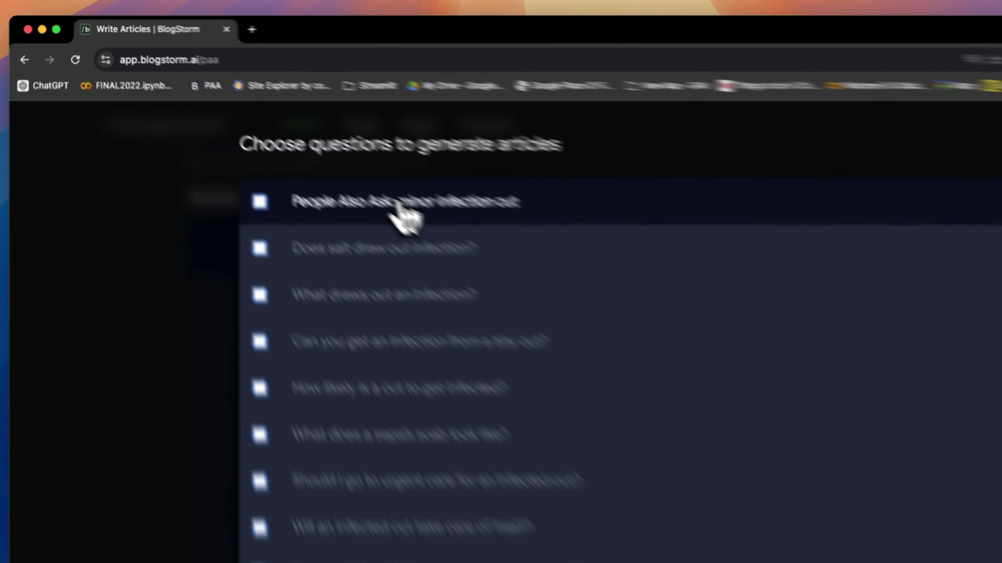
pyautogui.moveTo(298, 146); pyautogui.dragTo(390, 147)
pyautogui.press('super+c')
# Step: Search Google for 'minor infection cut' in a new tab
pyautogui.click(325, 35)
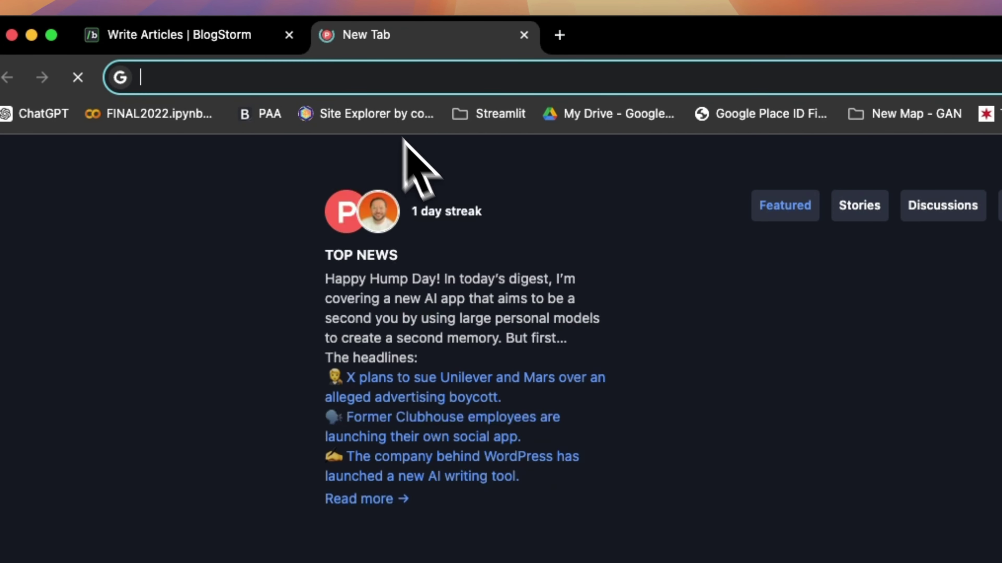
pyautogui.press('super+v')
pyautogui.press('Return')
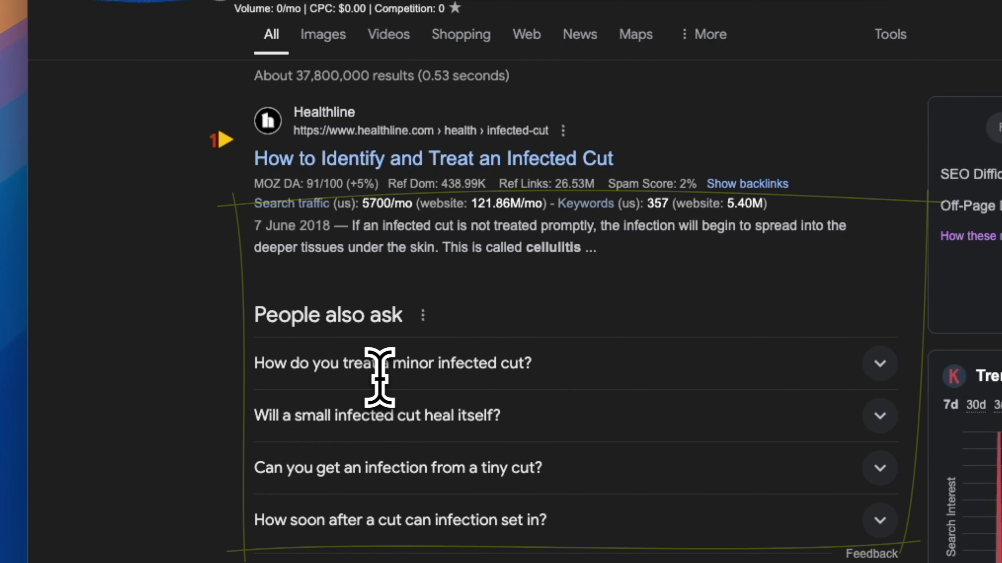
# Step: Expand and collapse two People also ask answers, then go back to BlogStorm's question list
pyautogui.click(880, 363)
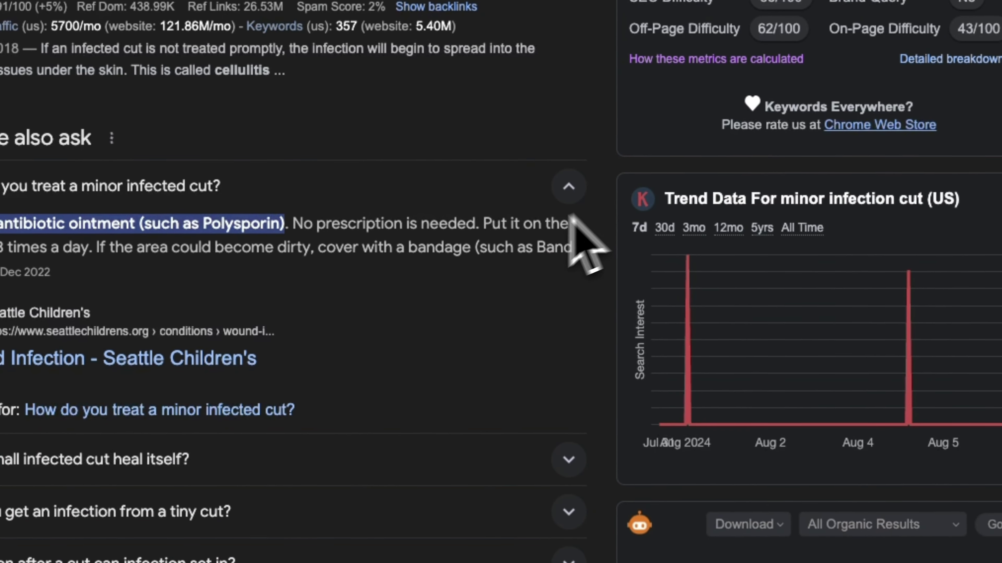
pyautogui.click(552, 472)
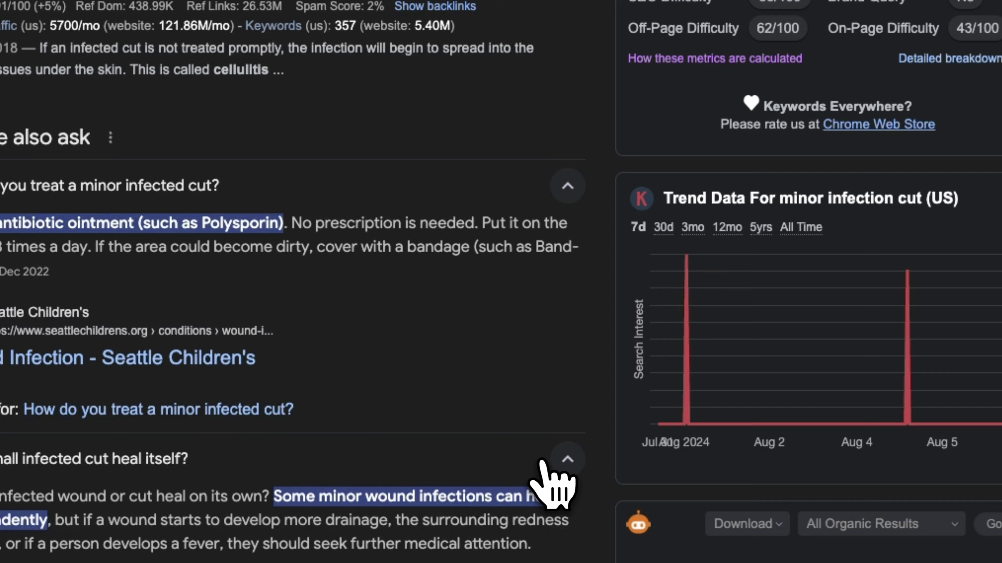
pyautogui.click(572, 473)
pyautogui.click(567, 209)
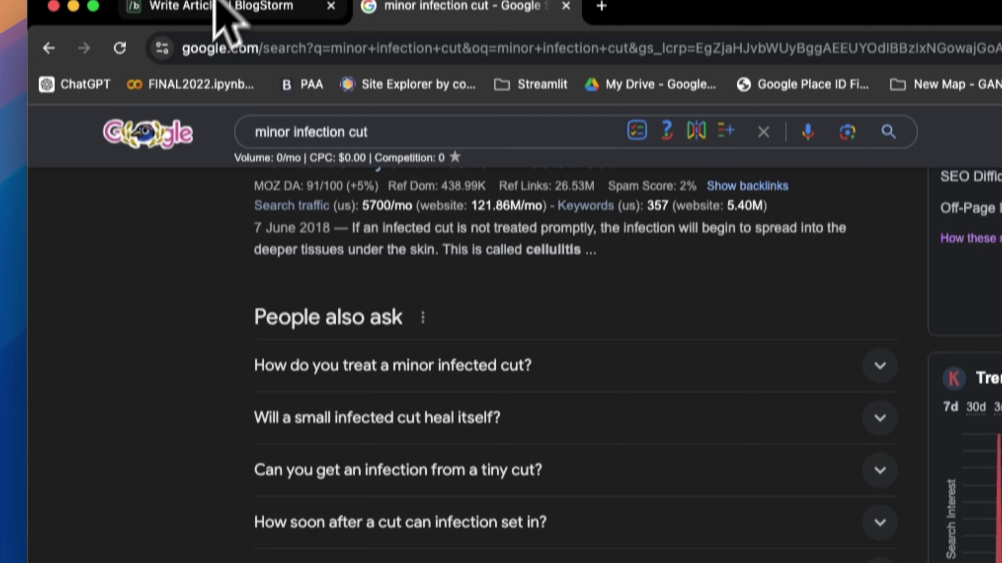
pyautogui.click(213, 5)
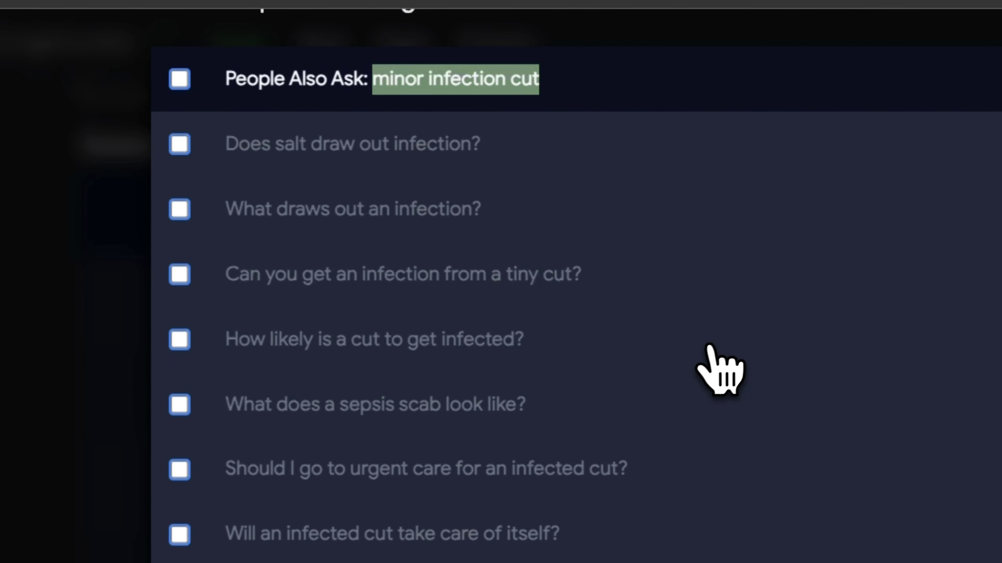
# Step: Check all 30 'minor infection cut' questions and scroll down to the Next (30) button
pyautogui.click(180, 81)
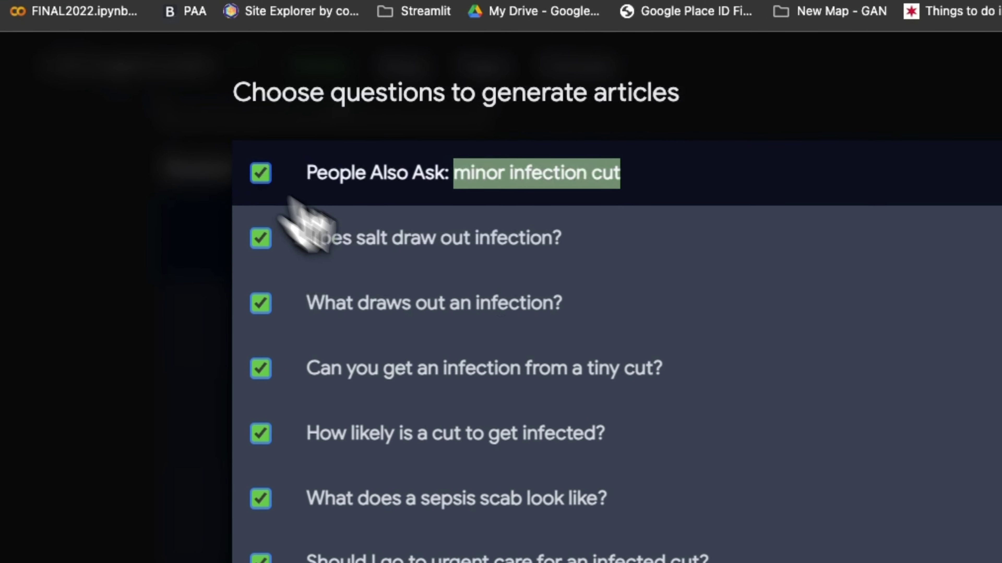
pyautogui.scroll(-15, 715, 403)
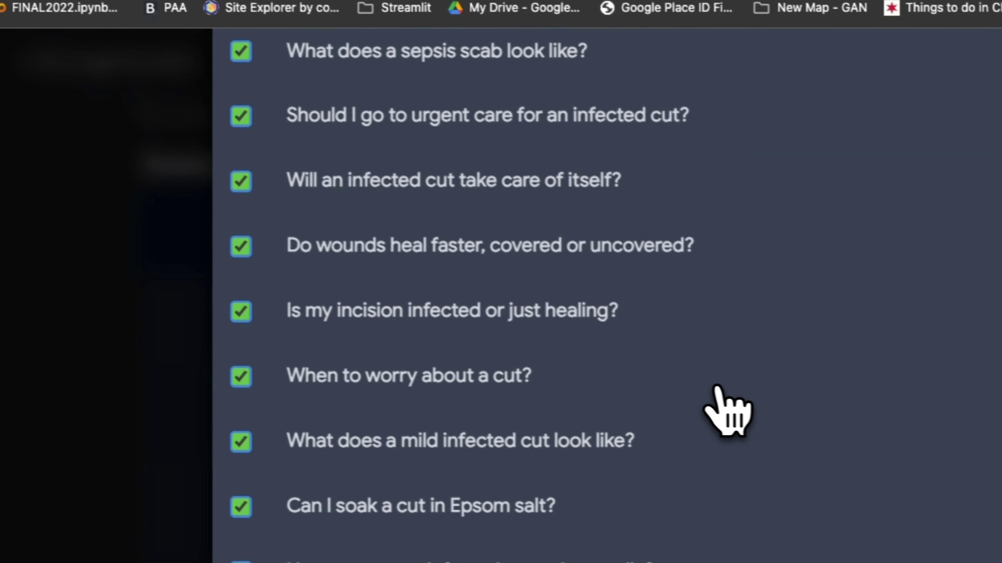
pyautogui.scroll(12, 710, 406)
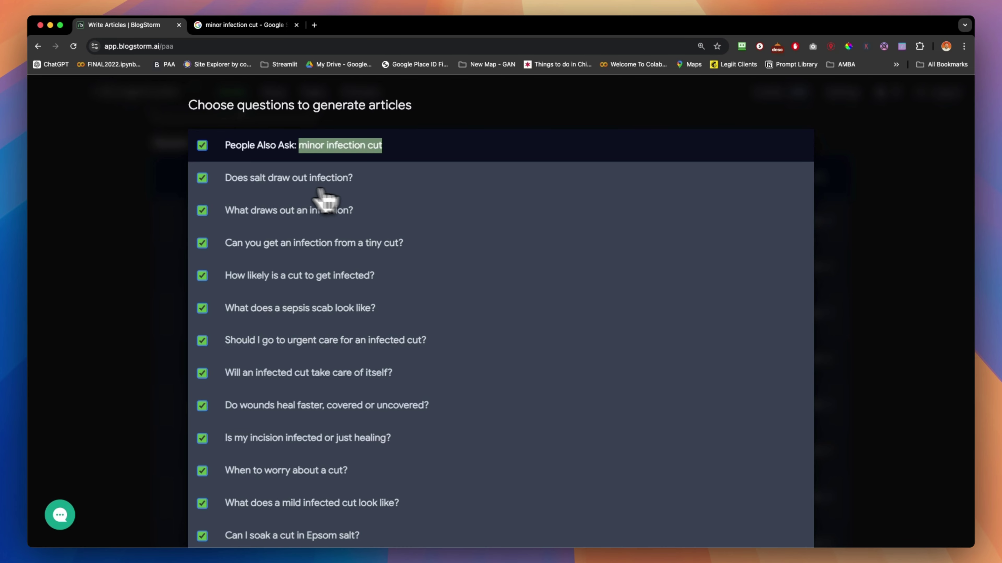
pyautogui.scroll(-2, 268, 213)
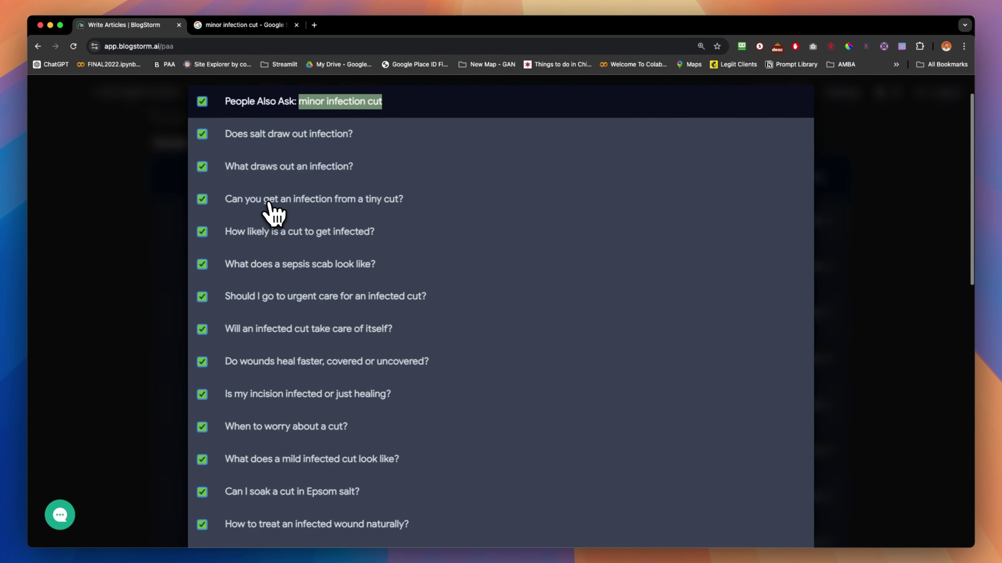
pyautogui.scroll(-1, 273, 213)
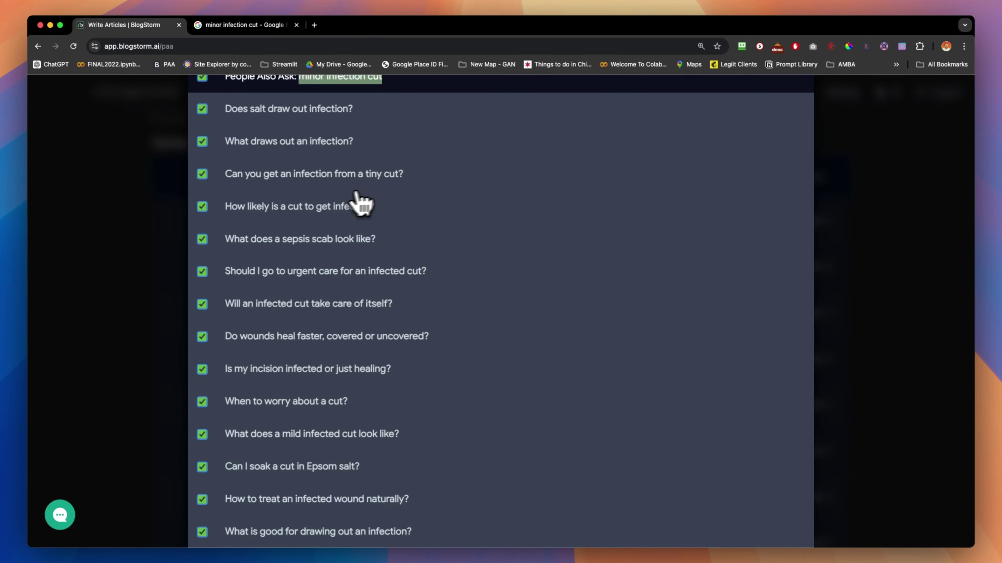
pyautogui.scroll(-6, 357, 193)
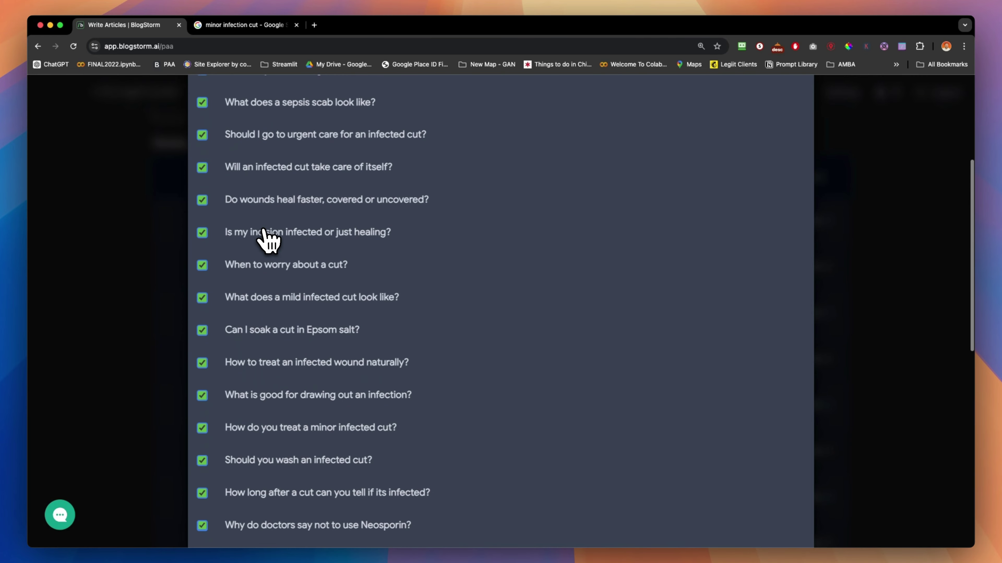
pyautogui.scroll(-3, 312, 252)
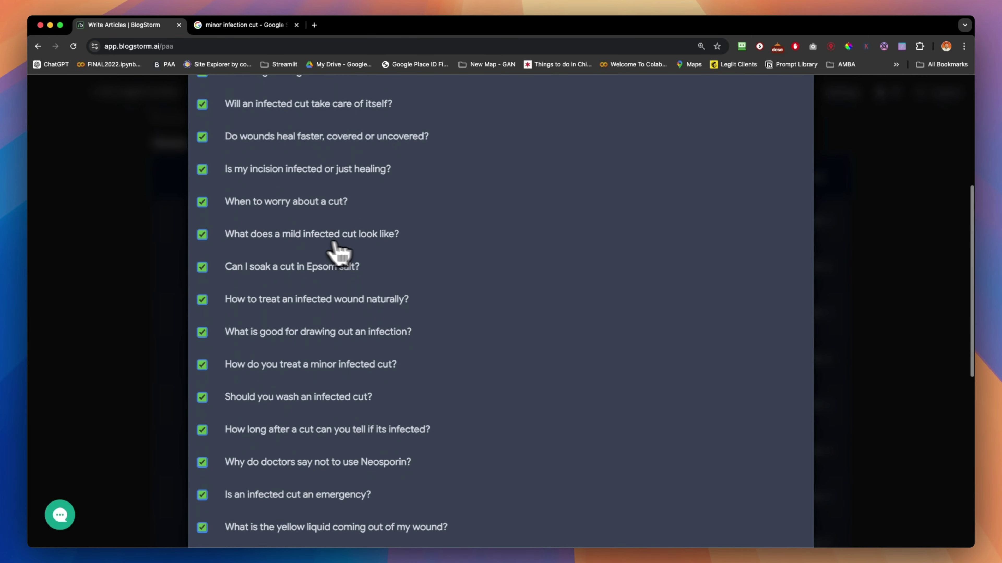
pyautogui.scroll(-2, 252, 224)
pyautogui.scroll(-3, 340, 231)
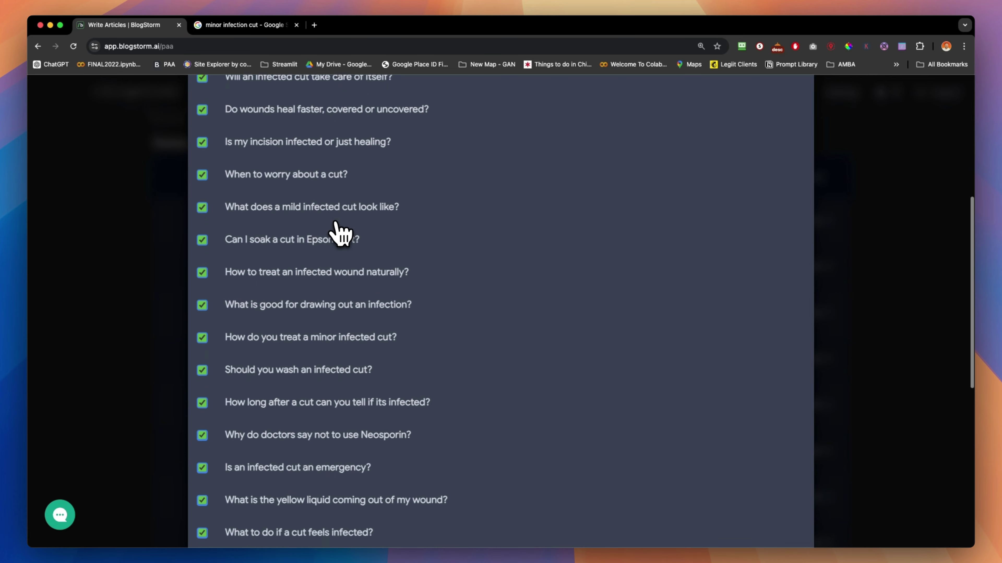
pyautogui.scroll(-1, 293, 228)
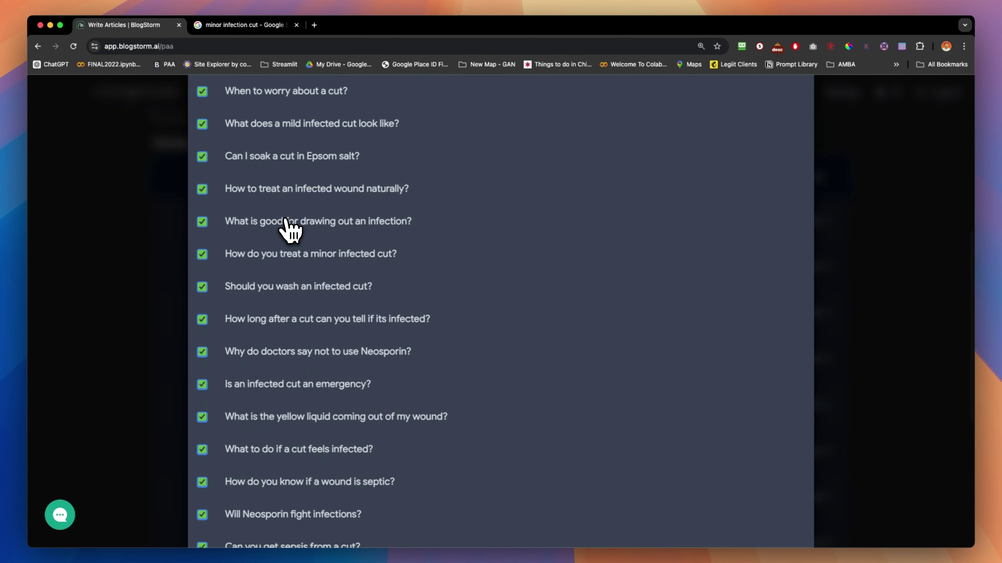
pyautogui.scroll(-3, 290, 231)
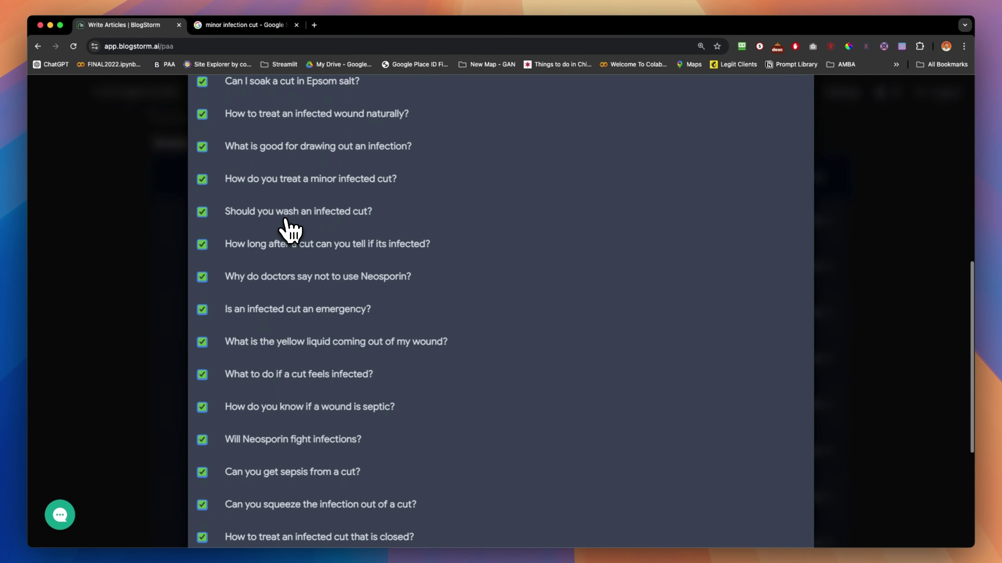
pyautogui.scroll(-8, 289, 230)
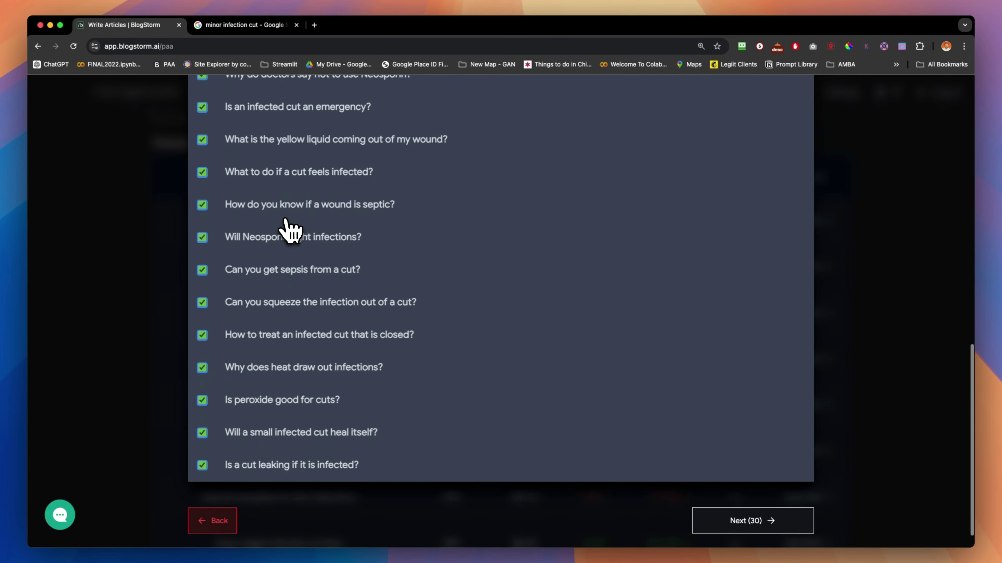
pyautogui.scroll(-1, 290, 231)
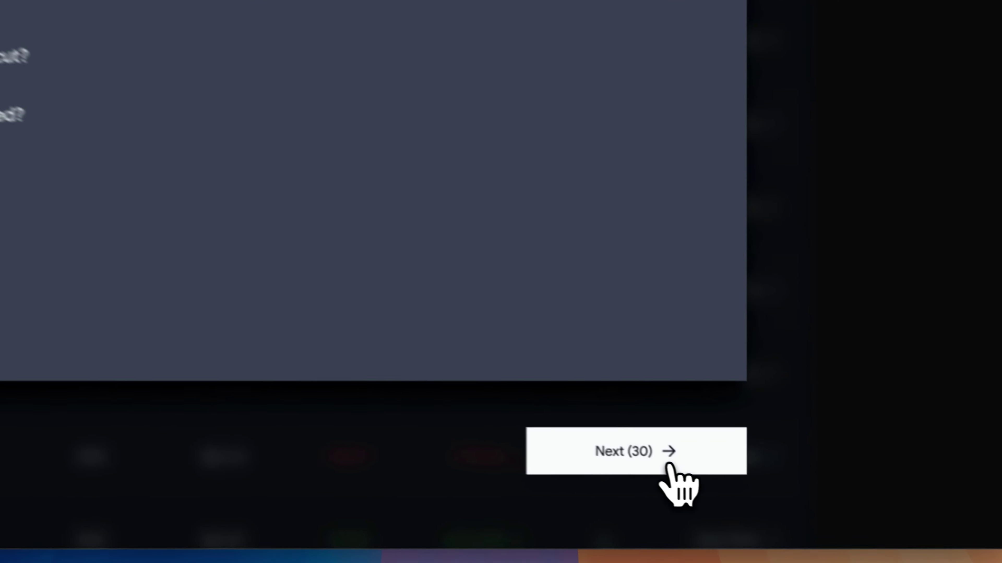
# Step: Continue with 30 questions, enable Outbound and Inbound links, and keep Short Form Content
pyautogui.click(769, 495)
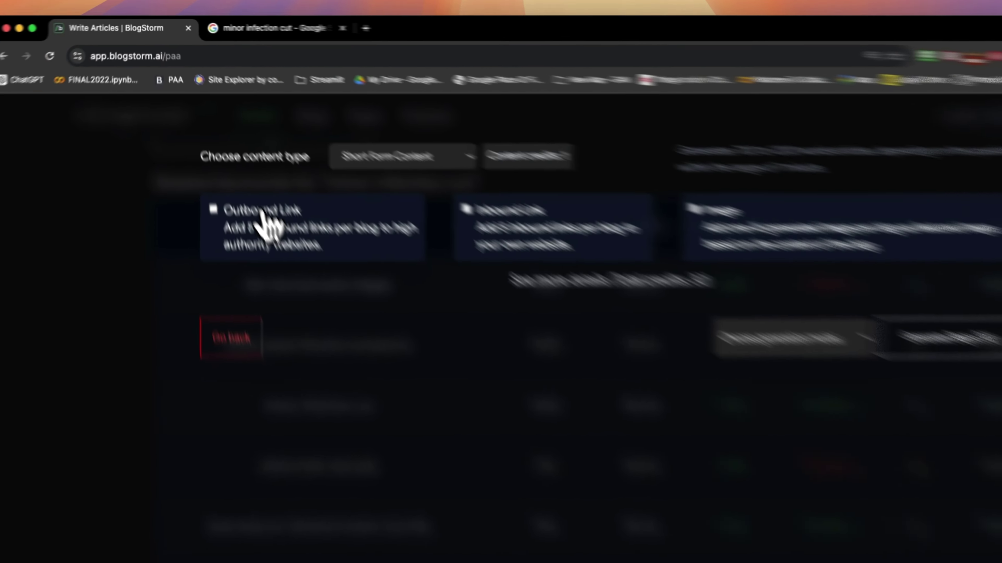
pyautogui.click(218, 183)
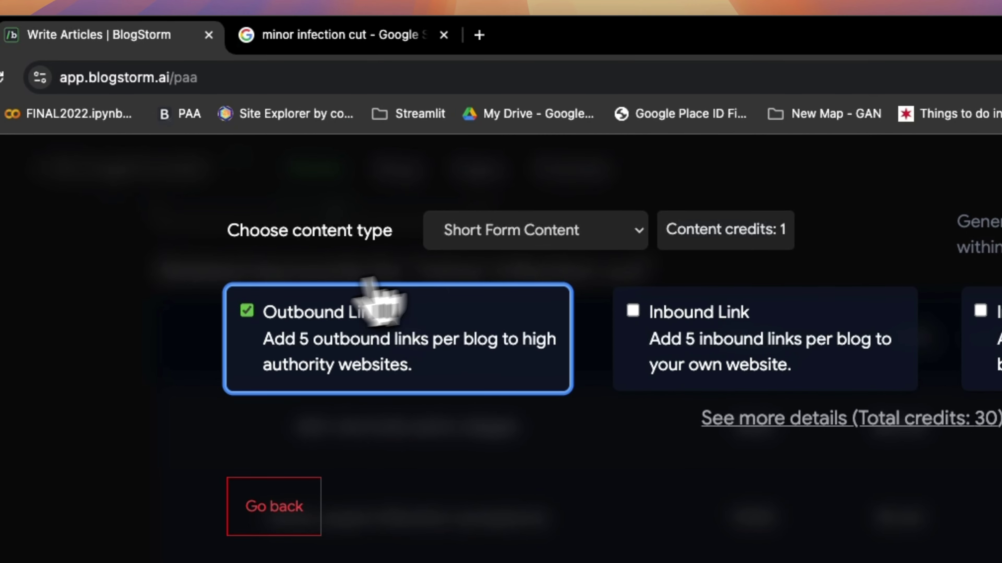
pyautogui.click(651, 317)
pyautogui.click(419, 241)
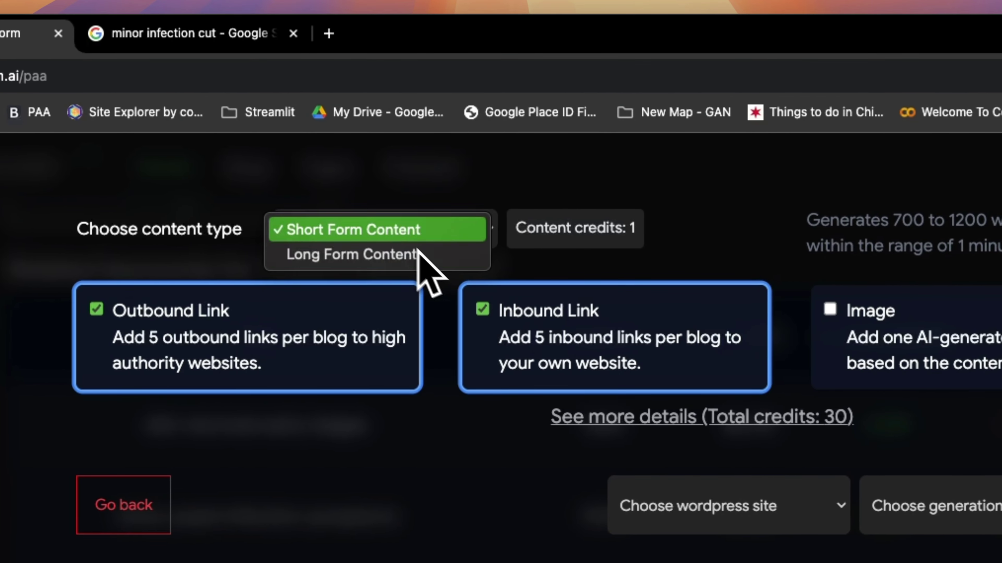
pyautogui.click(404, 233)
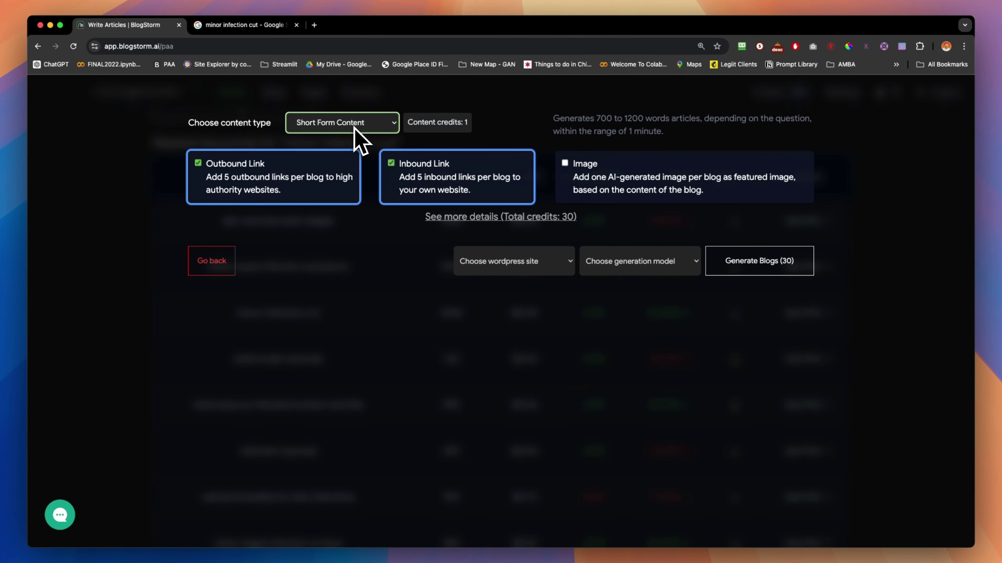
pyautogui.click(578, 182)
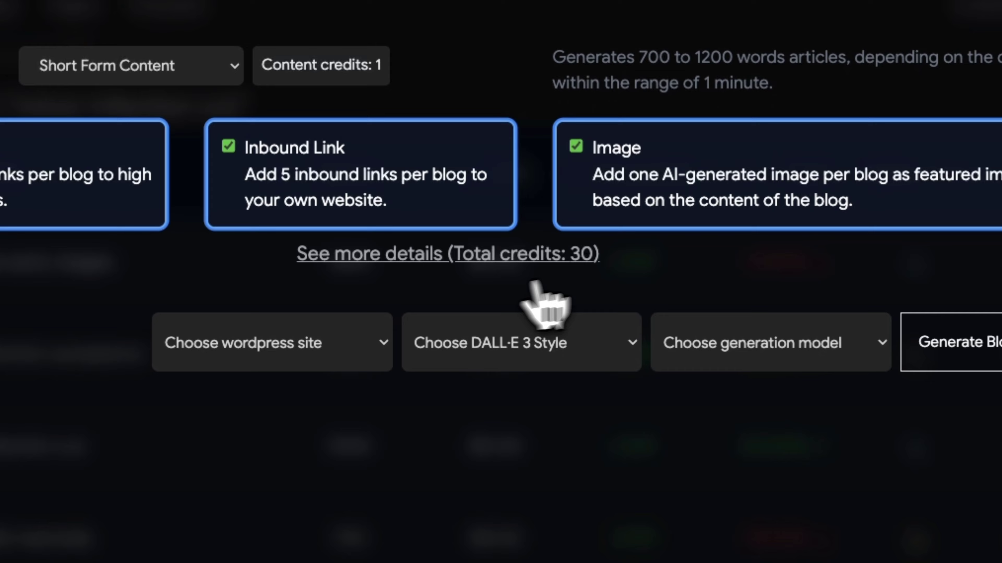
pyautogui.click(501, 339)
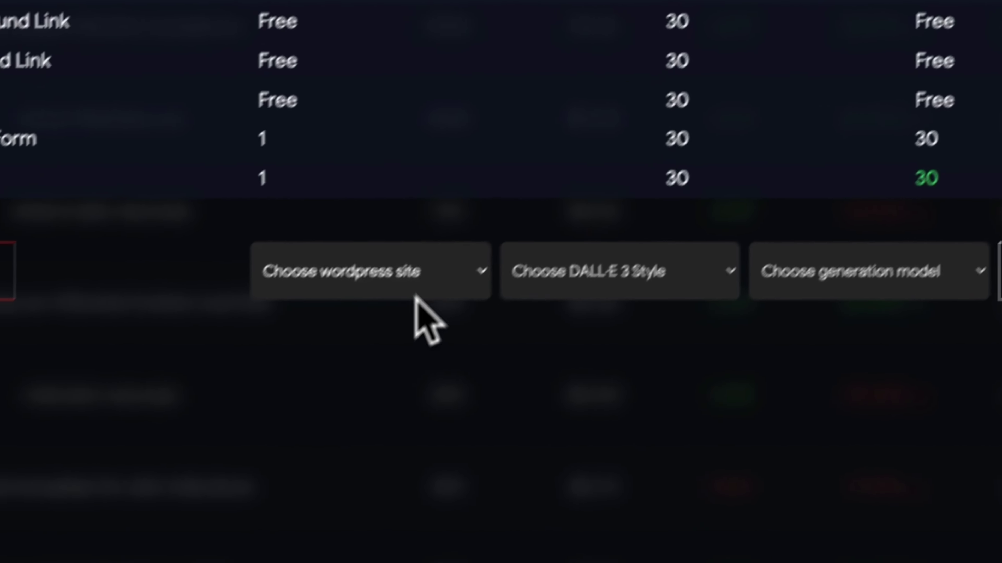
pyautogui.click(421, 290)
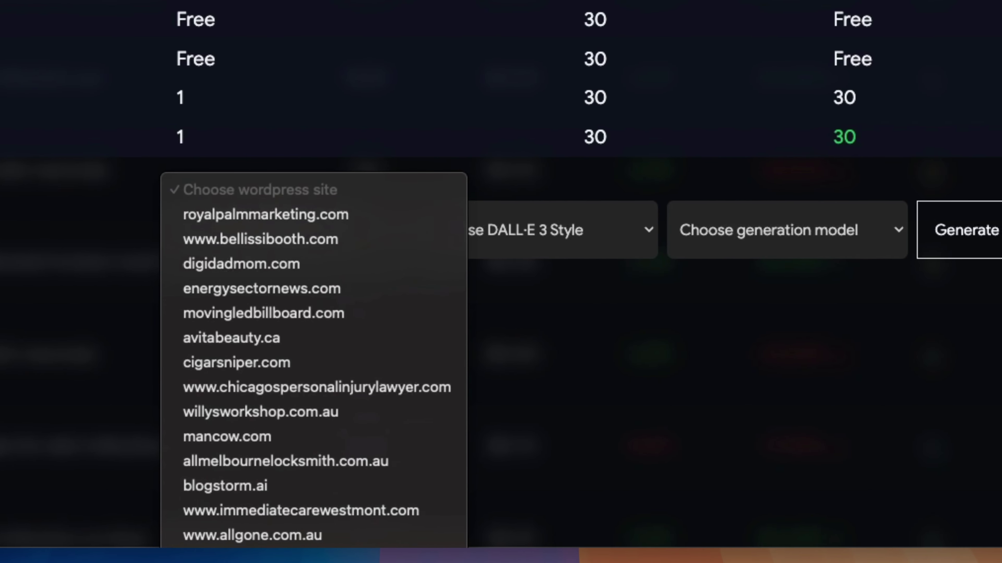
pyautogui.click(357, 512)
# Step: Use Lifelike Photorealism image style and GPT-4 Omni, then generate all 30 blogs
pyautogui.click(535, 243)
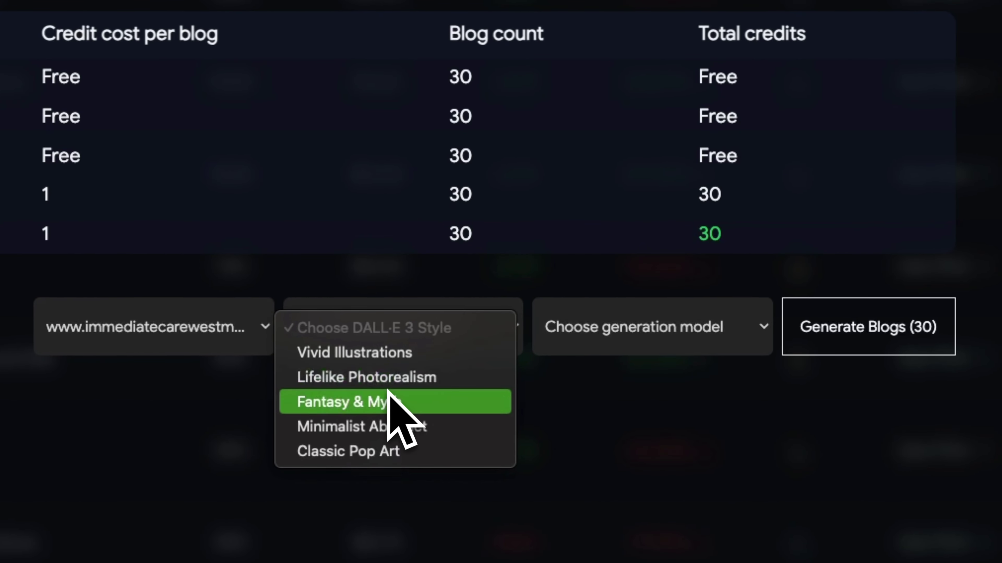
pyautogui.click(440, 378)
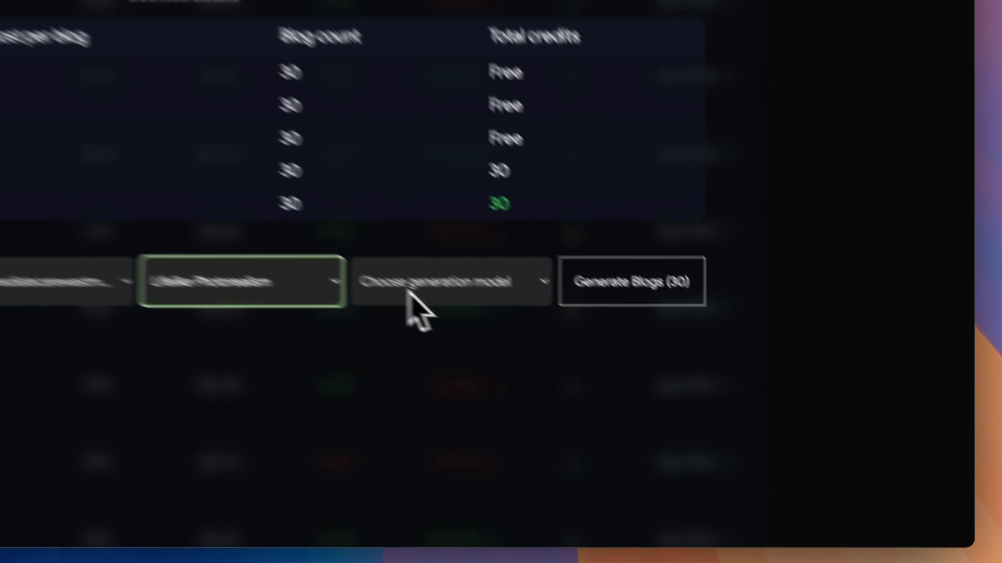
pyautogui.click(650, 392)
pyautogui.click(670, 404)
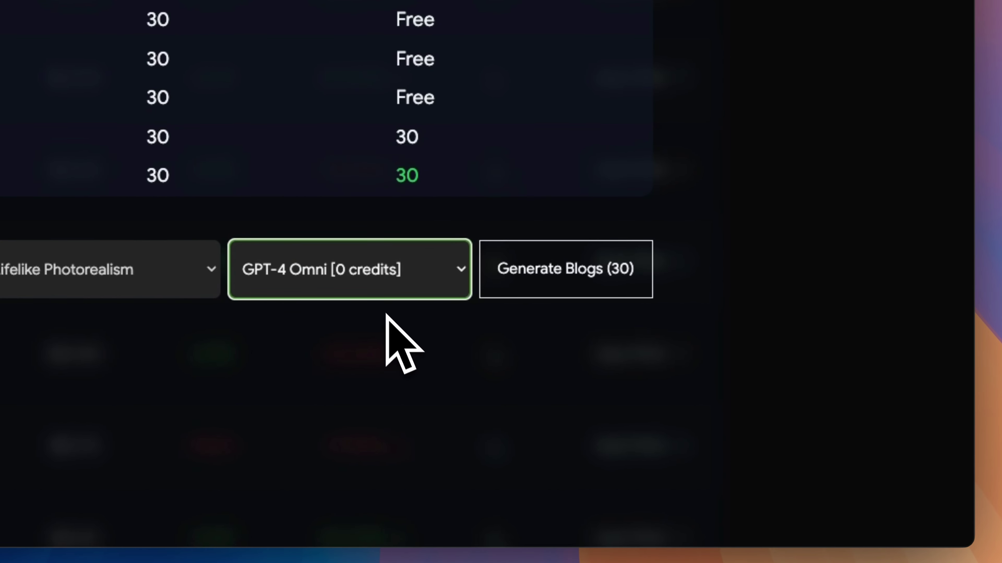
pyautogui.click(576, 278)
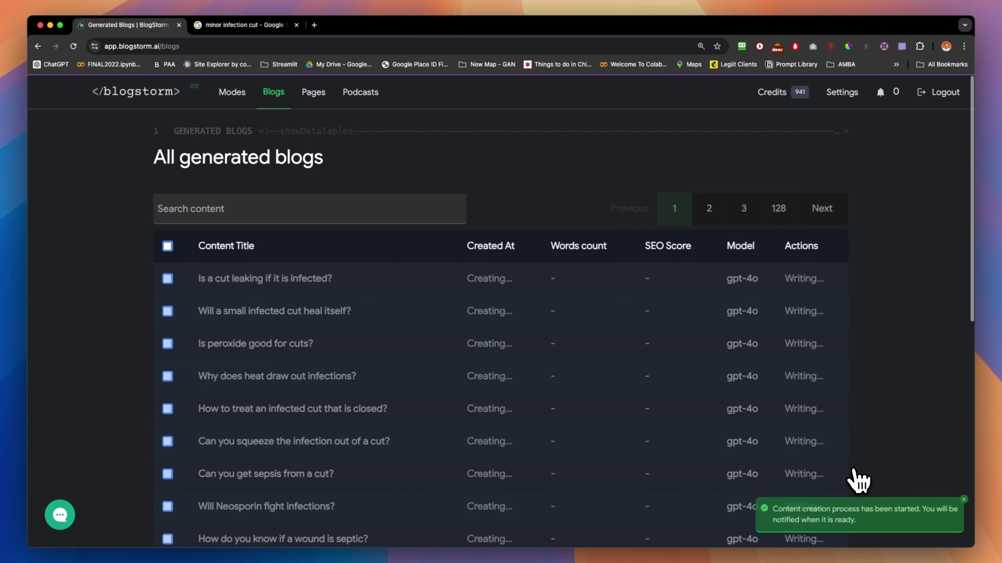
pyautogui.scroll(-5, 858, 482)
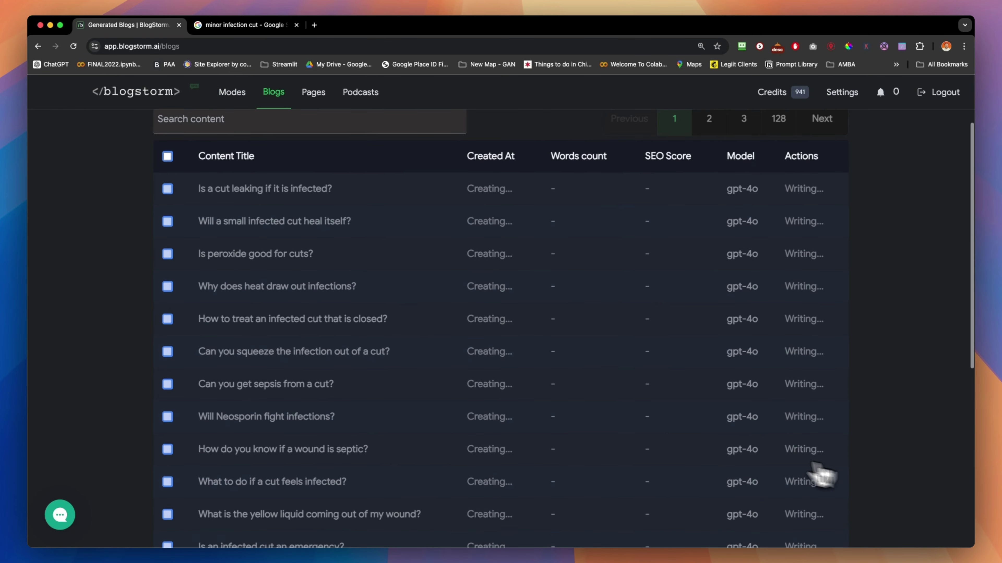
pyautogui.scroll(3, 696, 429)
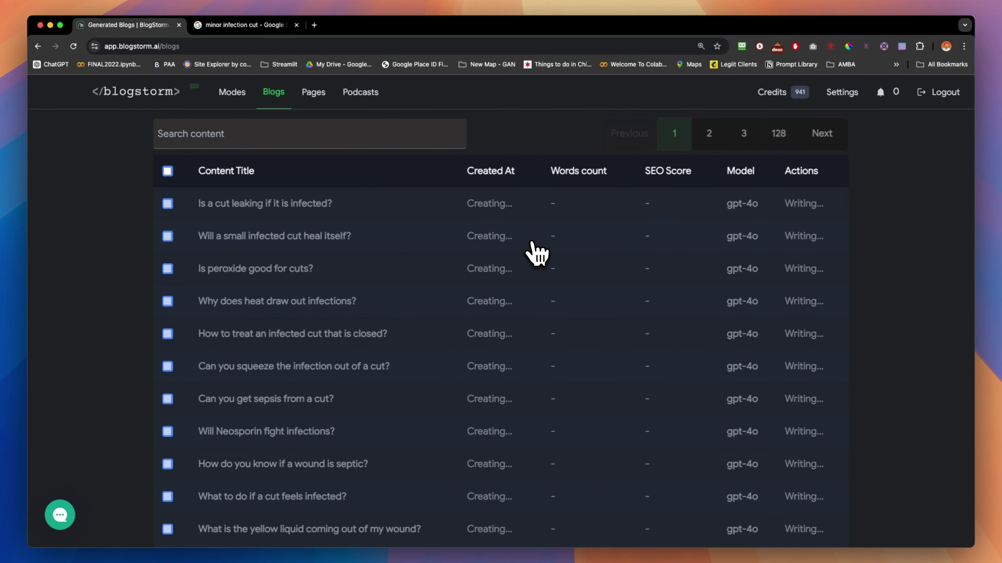
pyautogui.scroll(-5, 536, 252)
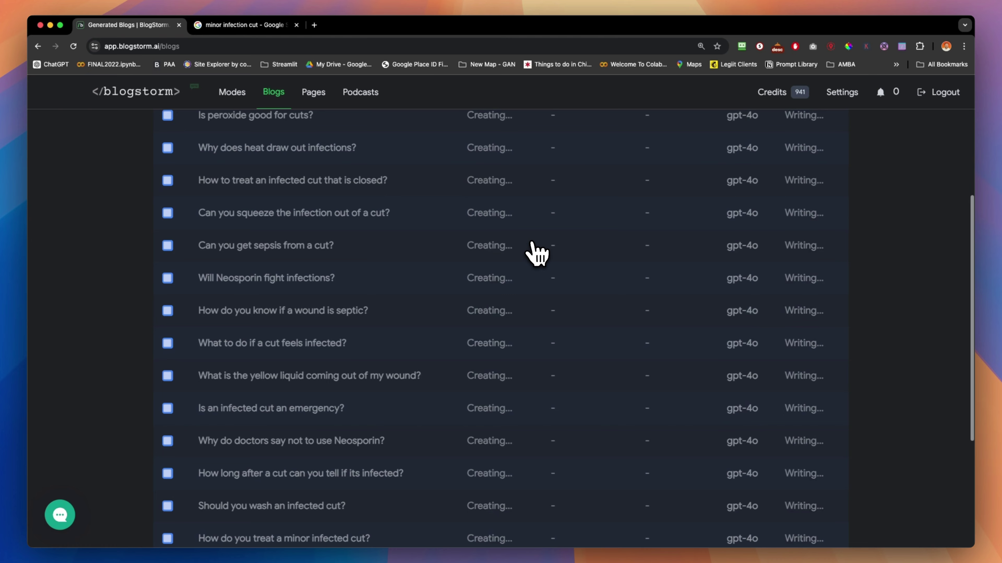
pyautogui.scroll(-6, 536, 252)
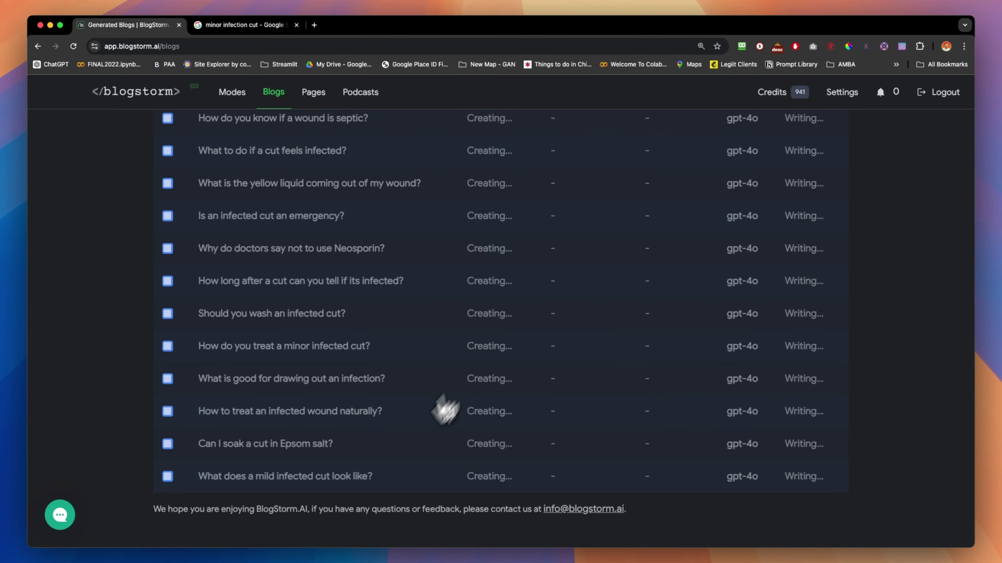
pyautogui.scroll(10, 355, 489)
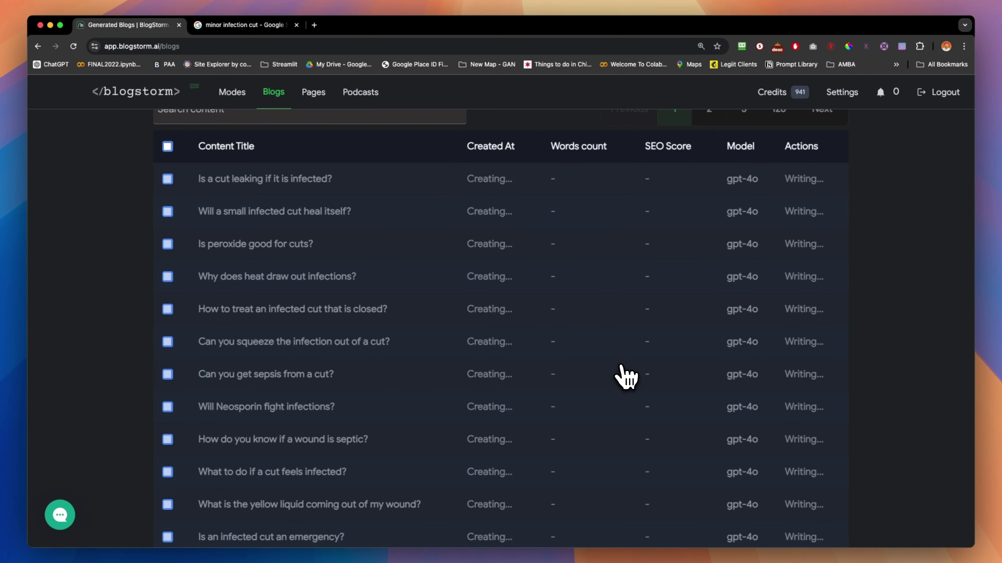
pyautogui.scroll(-1, 627, 377)
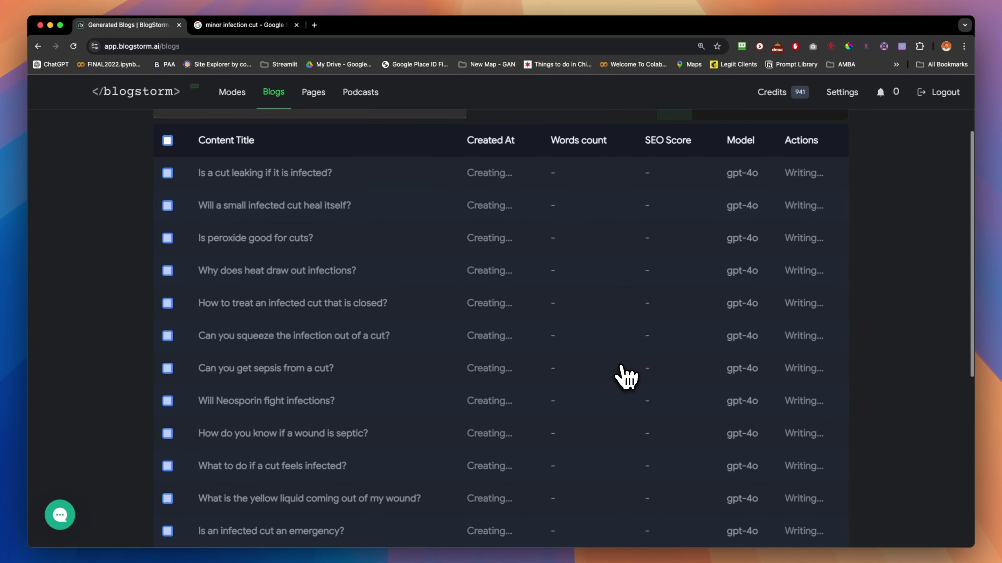
pyautogui.scroll(-10, 626, 377)
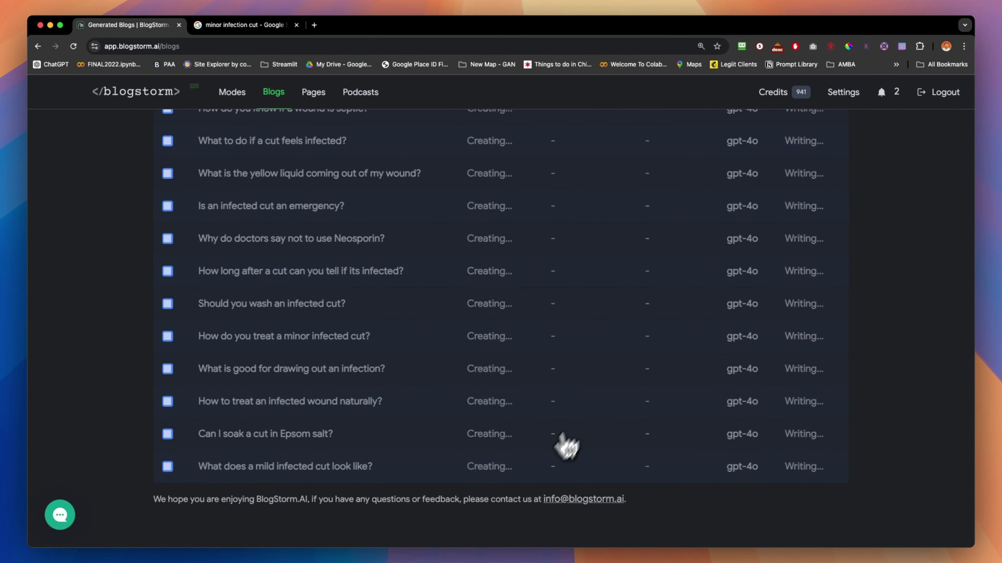
pyautogui.scroll(10, 549, 475)
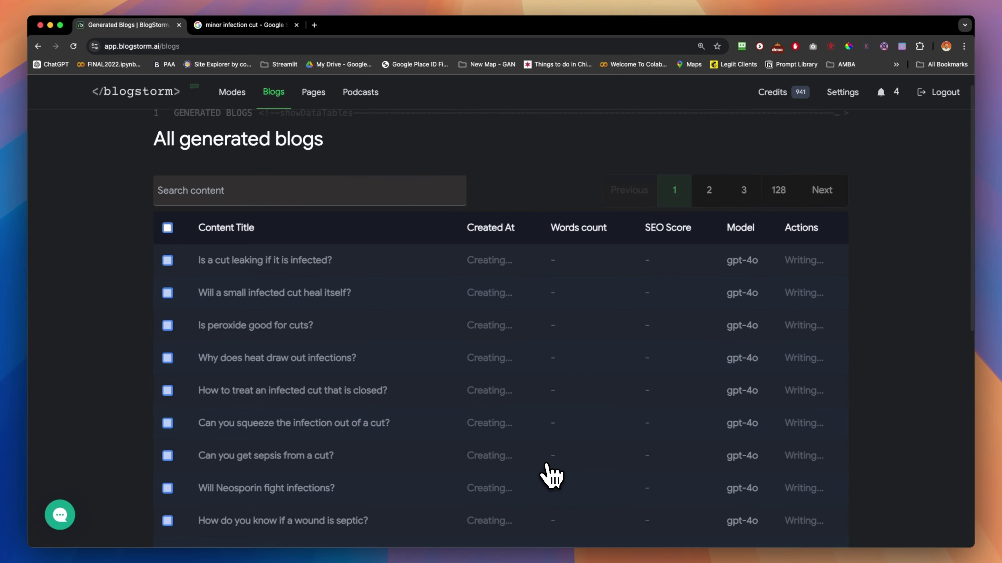
pyautogui.scroll(-5, 710, 292)
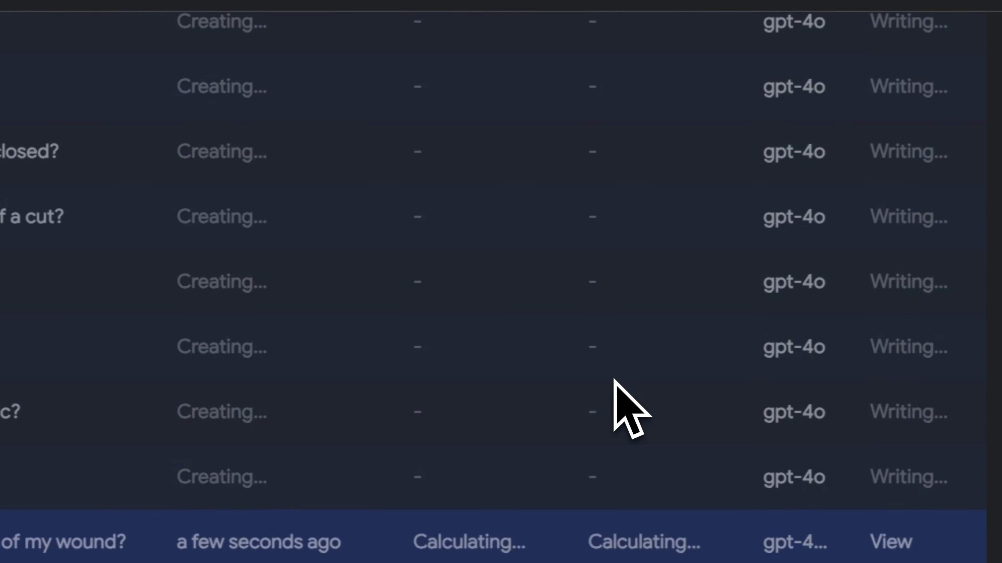
pyautogui.scroll(-5, 627, 407)
pyautogui.scroll(8, 626, 409)
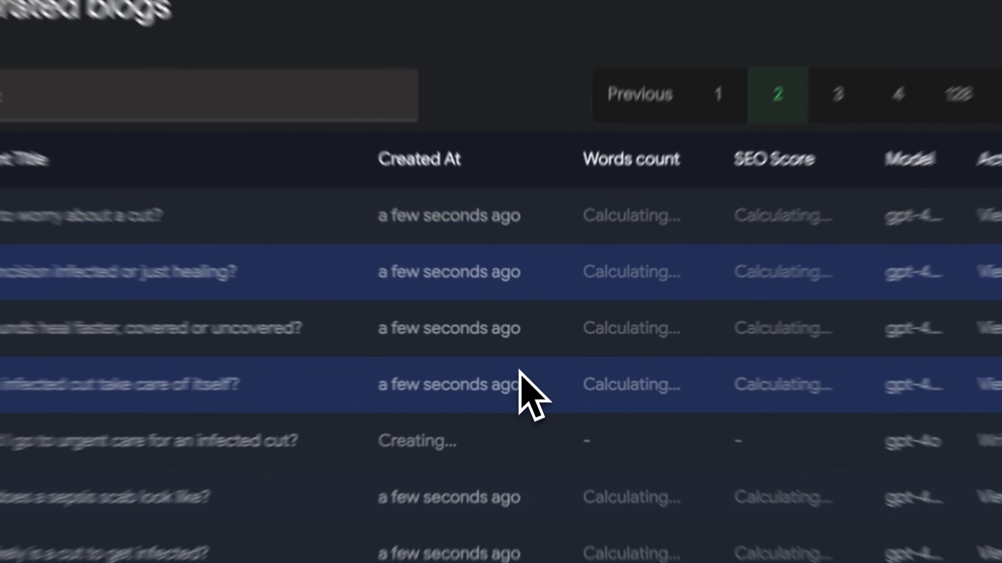
pyautogui.scroll(-1, 539, 366)
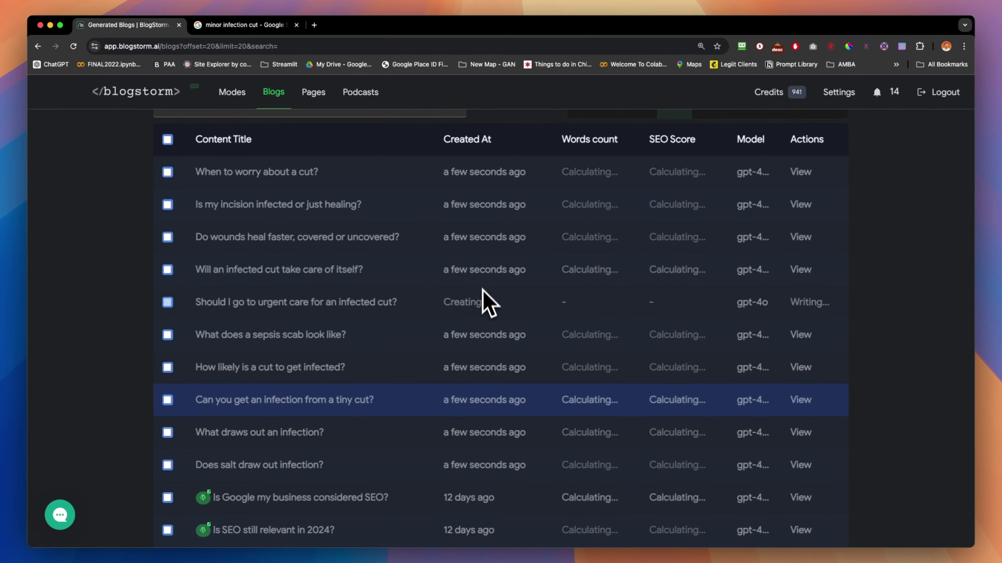
pyautogui.scroll(2, 603, 399)
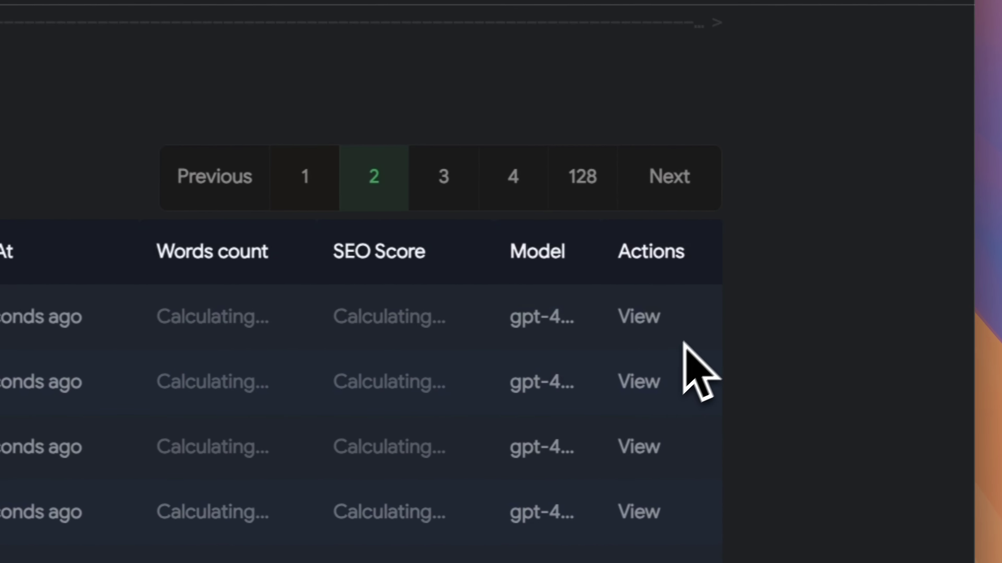
pyautogui.click(304, 176)
pyautogui.scroll(-3, 552, 355)
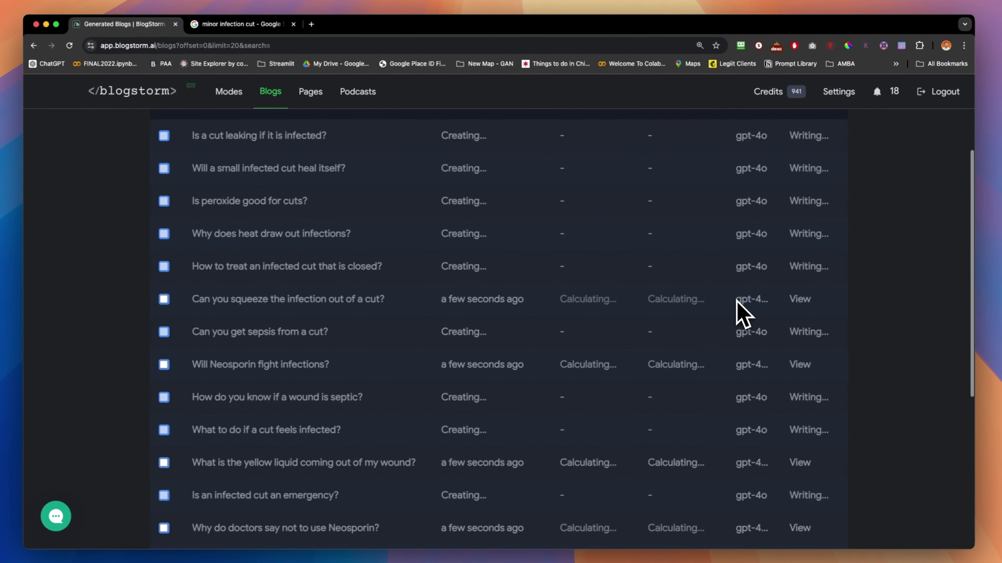
pyautogui.scroll(-2, 741, 316)
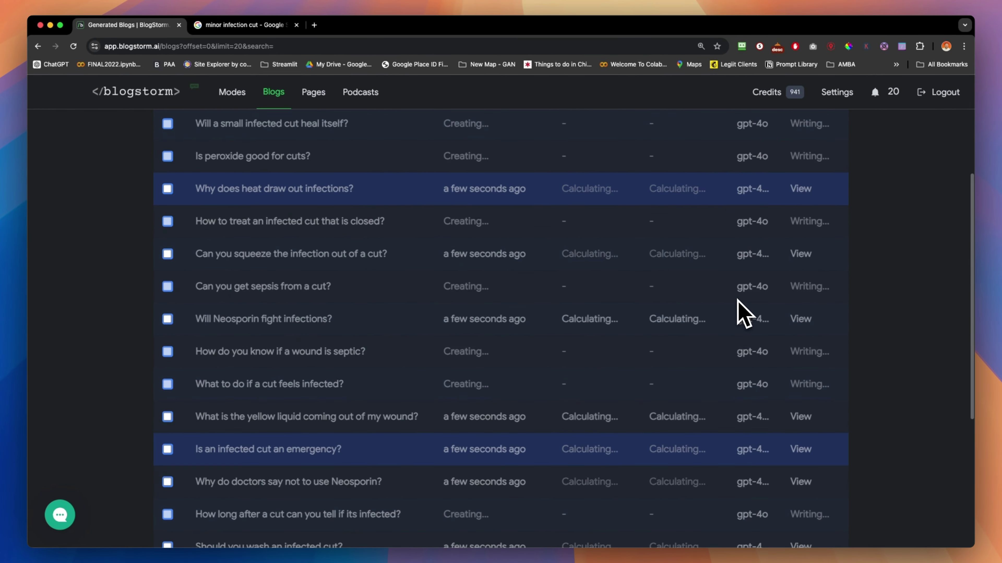
pyautogui.scroll(-2, 737, 301)
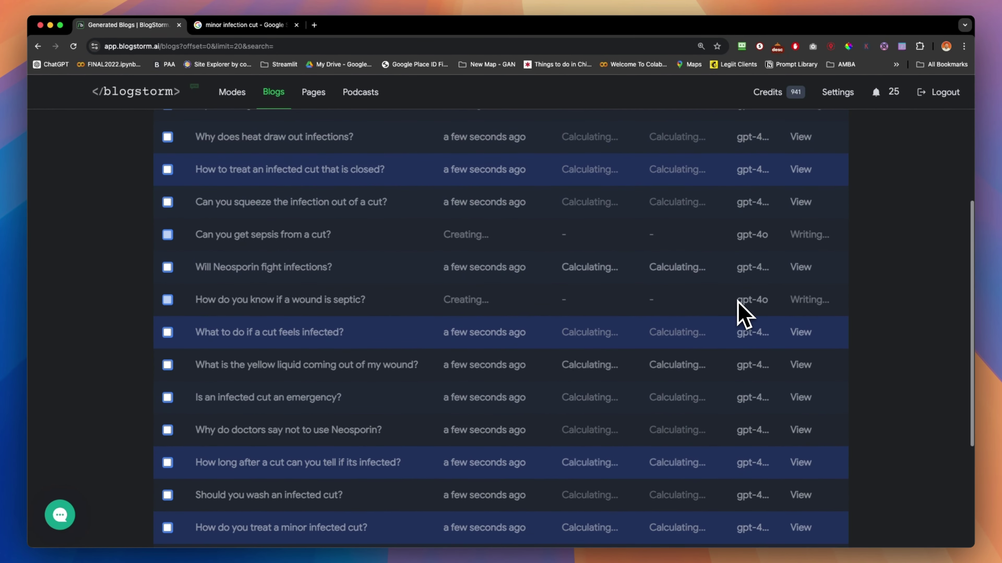
pyautogui.scroll(-1, 738, 302)
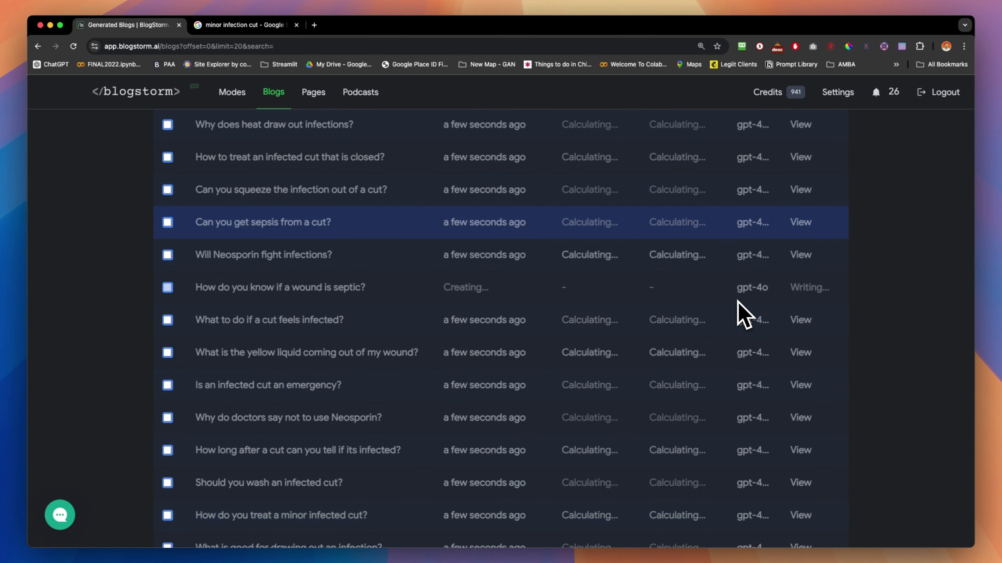
pyautogui.scroll(2, 741, 315)
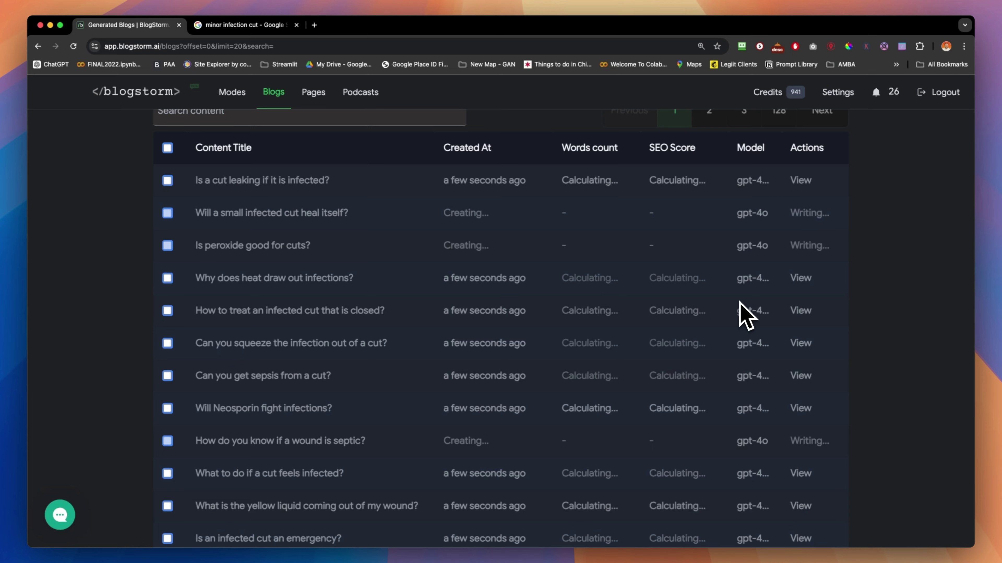
pyautogui.scroll(-10, 740, 303)
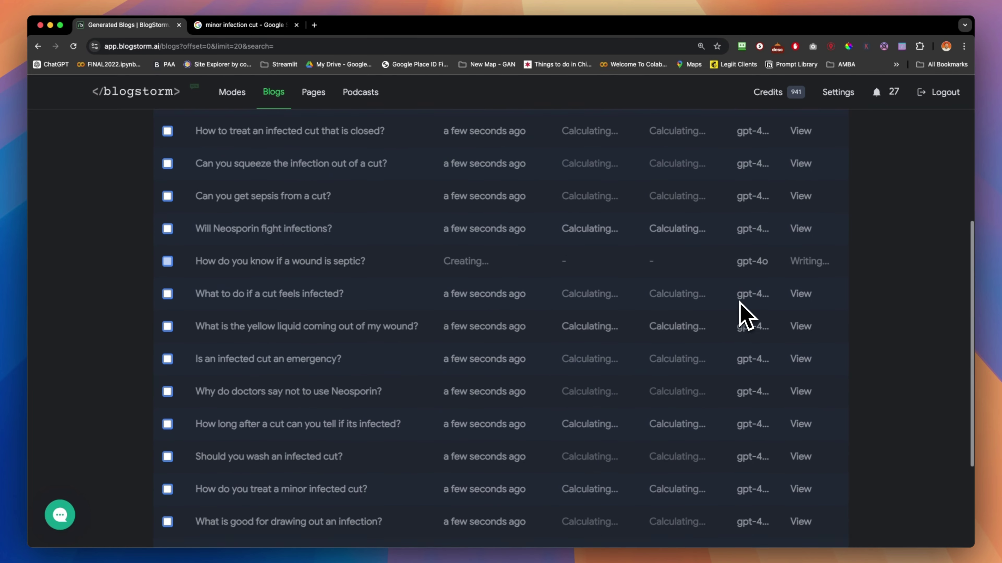
pyautogui.scroll(3, 740, 303)
pyautogui.scroll(5, 740, 304)
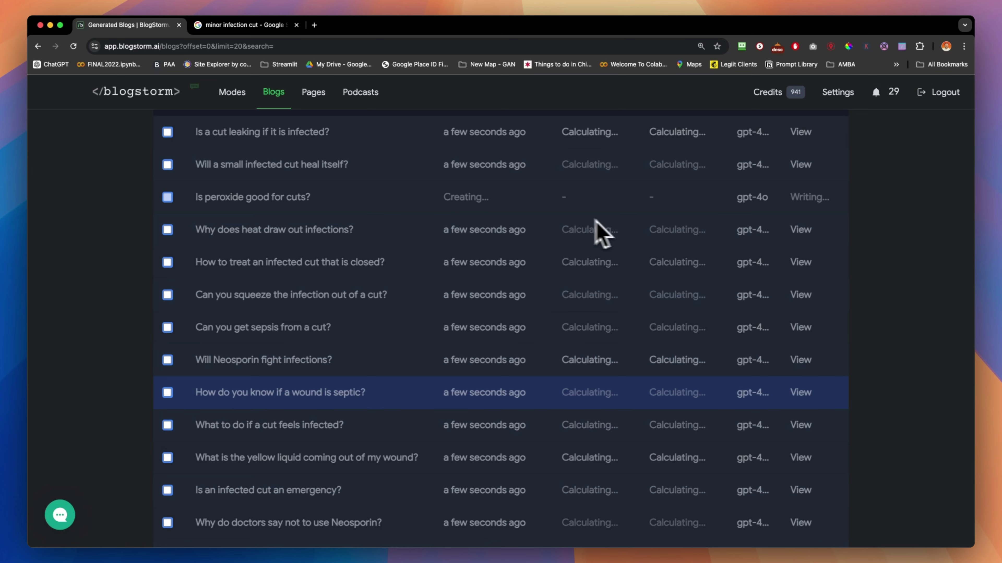
pyautogui.scroll(5, 608, 234)
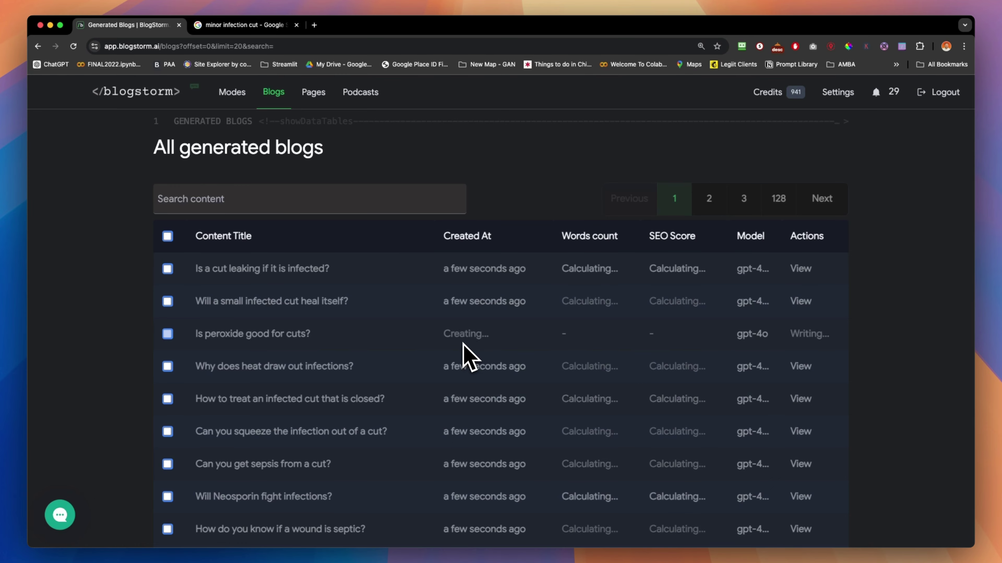
pyautogui.scroll(-5, 517, 355)
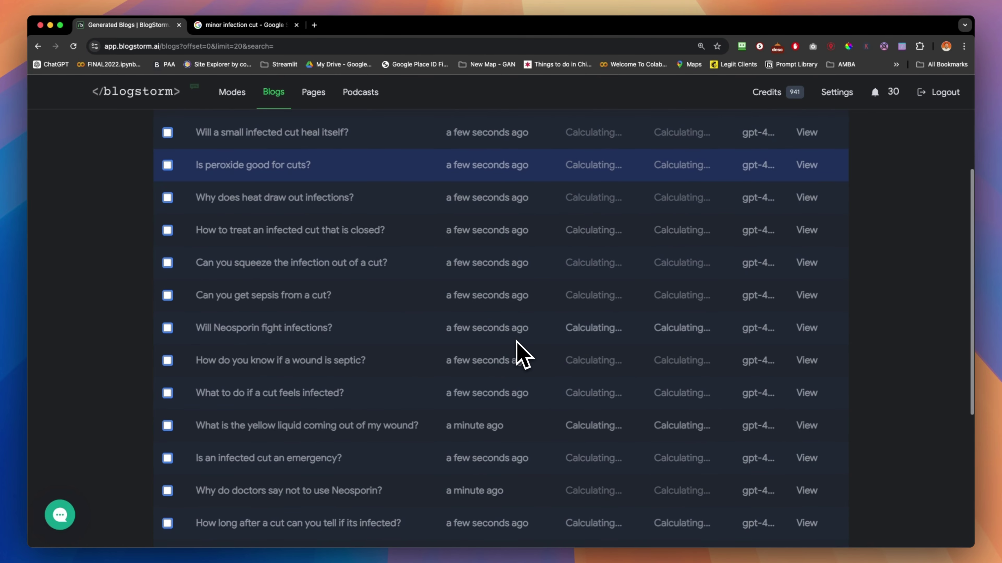
pyautogui.scroll(2, 517, 355)
pyautogui.scroll(-10, 516, 355)
pyautogui.scroll(6, 516, 355)
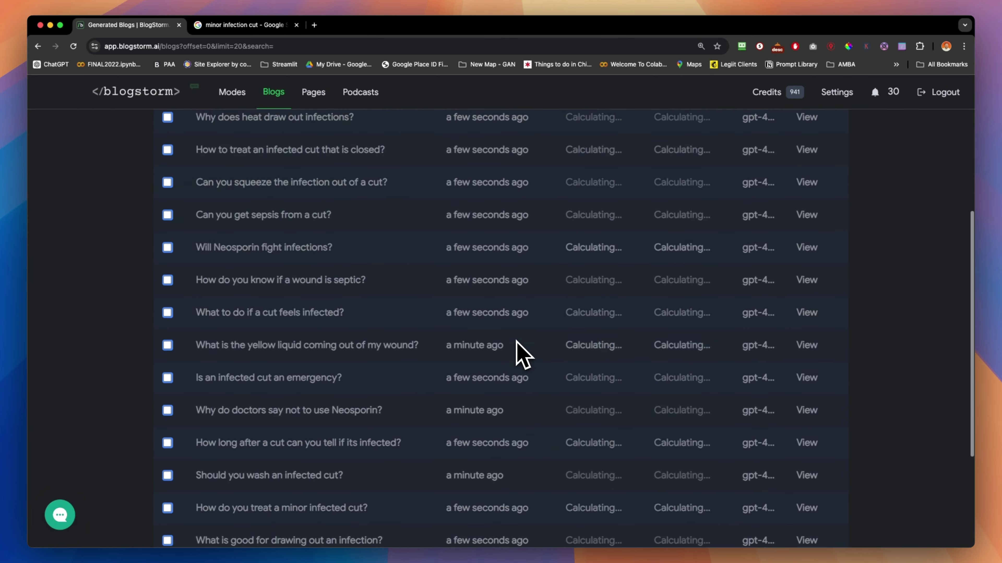
pyautogui.scroll(6, 523, 353)
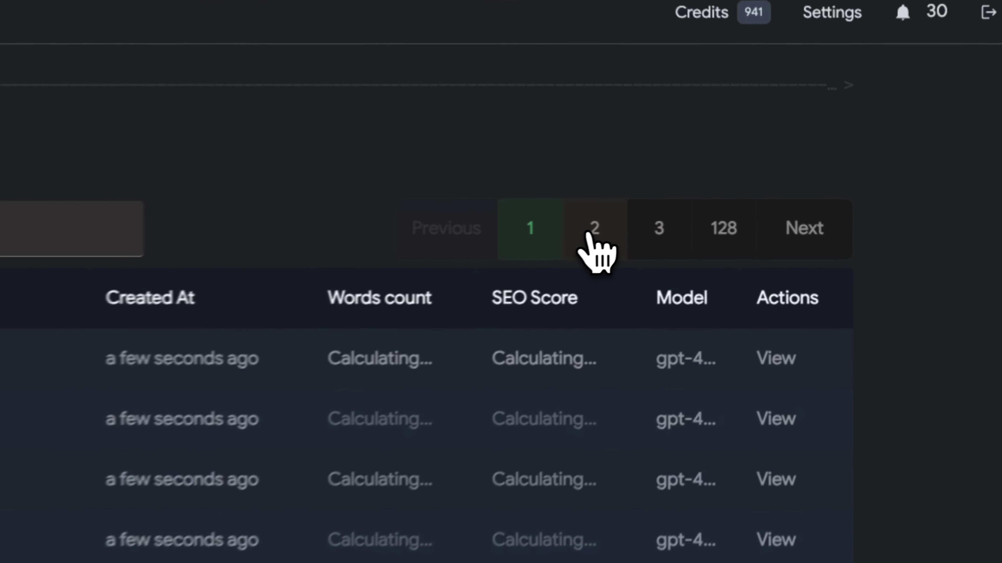
pyautogui.click(569, 245)
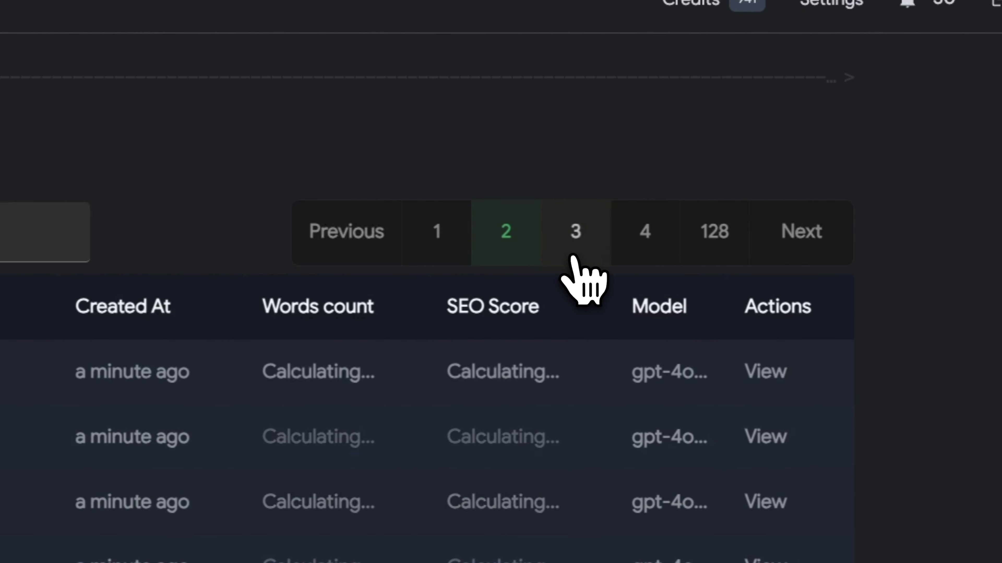
pyautogui.scroll(-3, 469, 355)
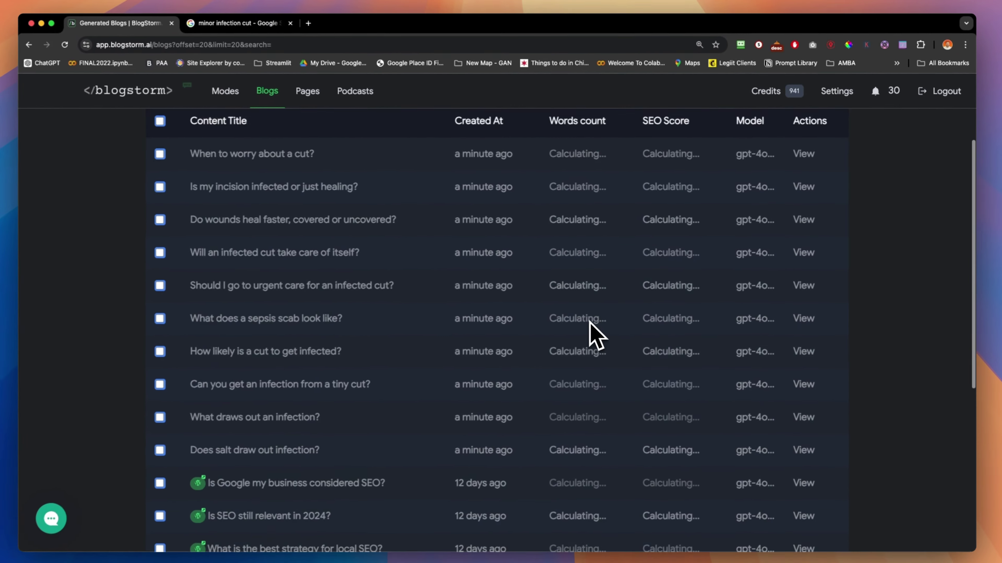
pyautogui.scroll(-3, 593, 333)
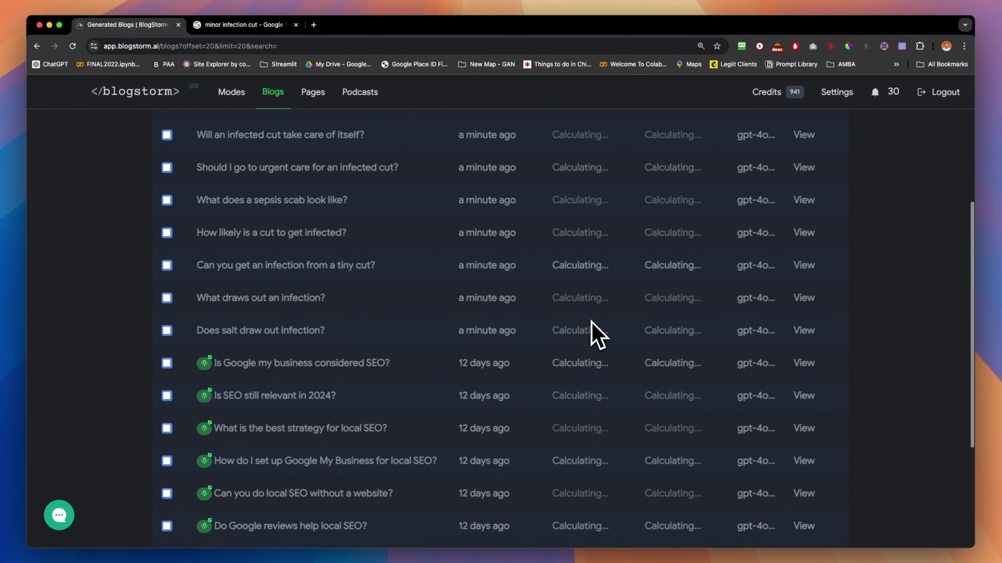
pyautogui.scroll(6, 505, 333)
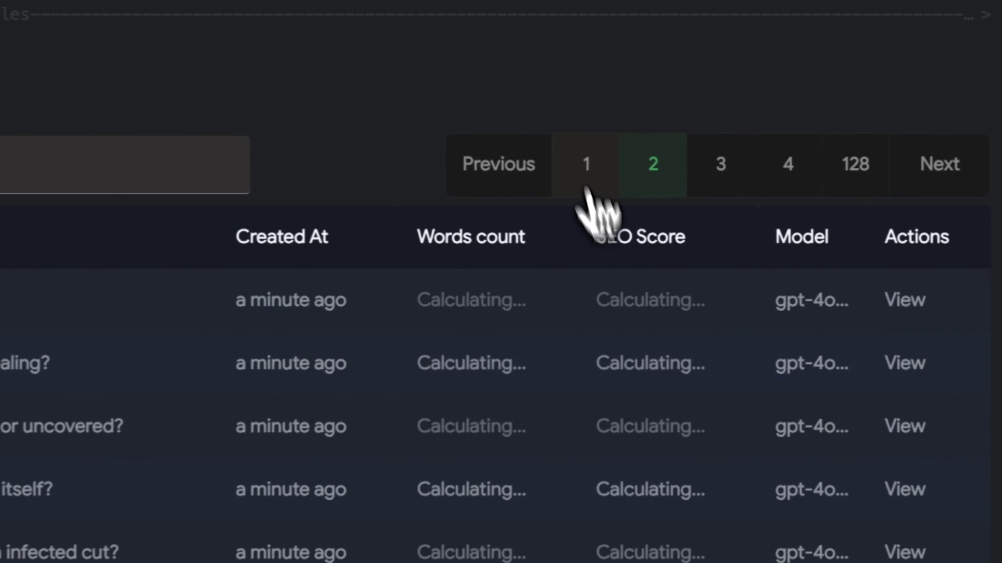
pyautogui.click(639, 209)
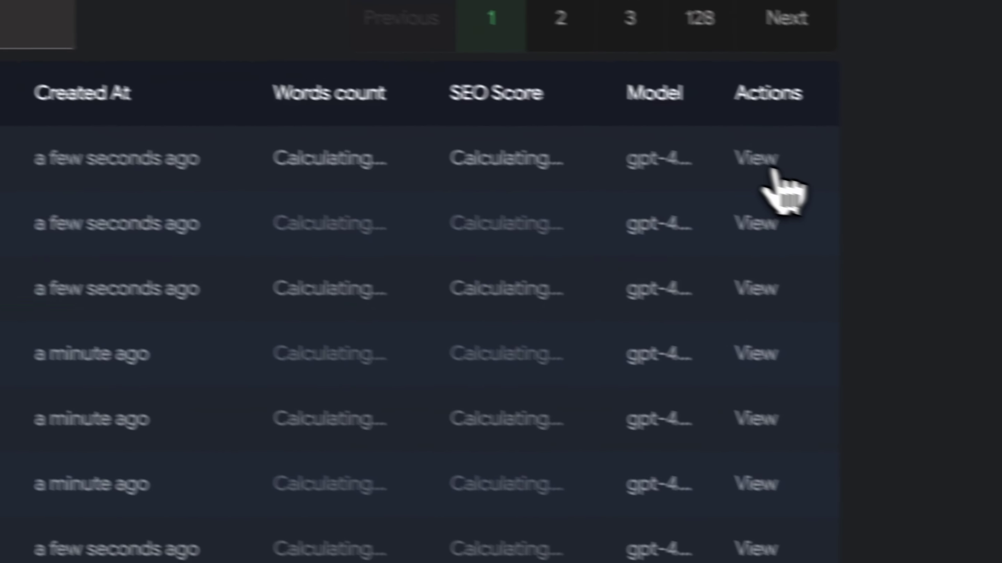
# Step: Open 'Is a cut leaking if it is infected?' and select its main keyword 'cut infection'
pyautogui.click(773, 170)
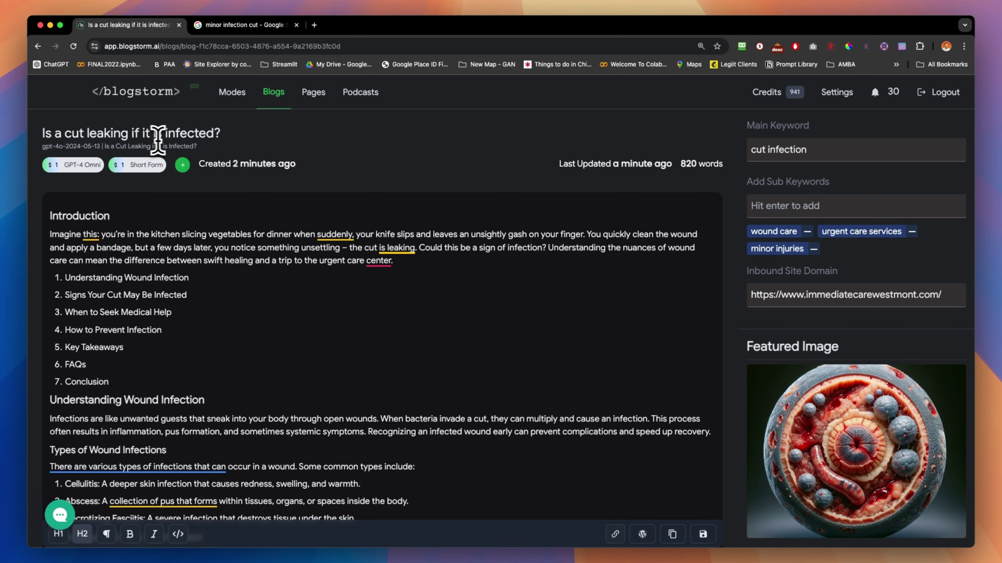
pyautogui.scroll(-1, 429, 172)
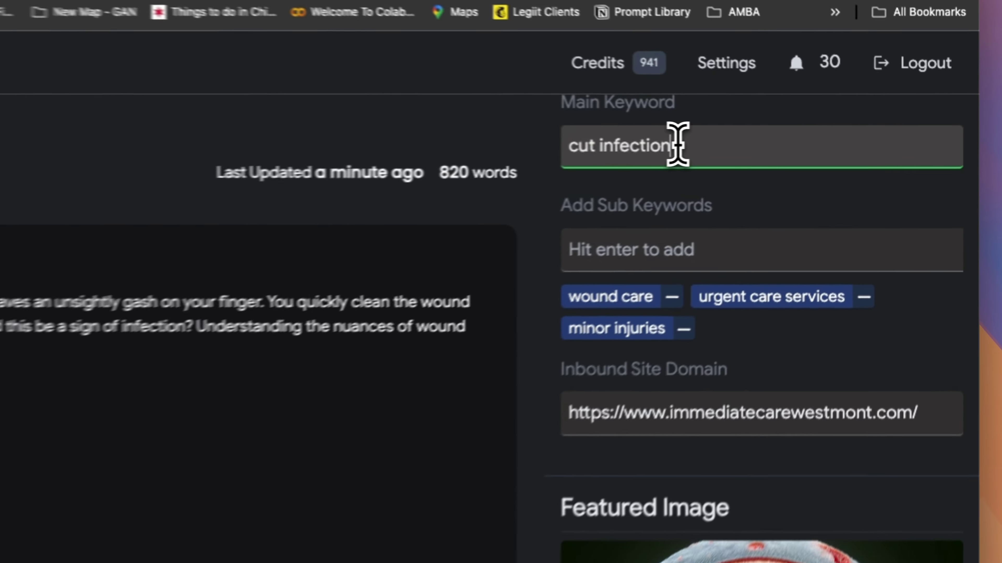
pyautogui.moveTo(809, 137); pyautogui.dragTo(749, 137)
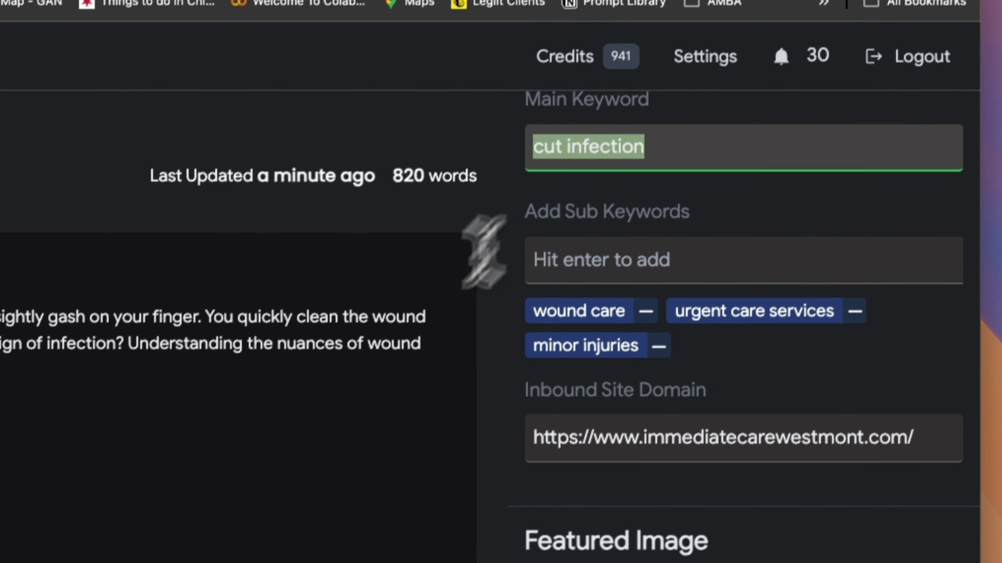
pyautogui.scroll(-6, 266, 292)
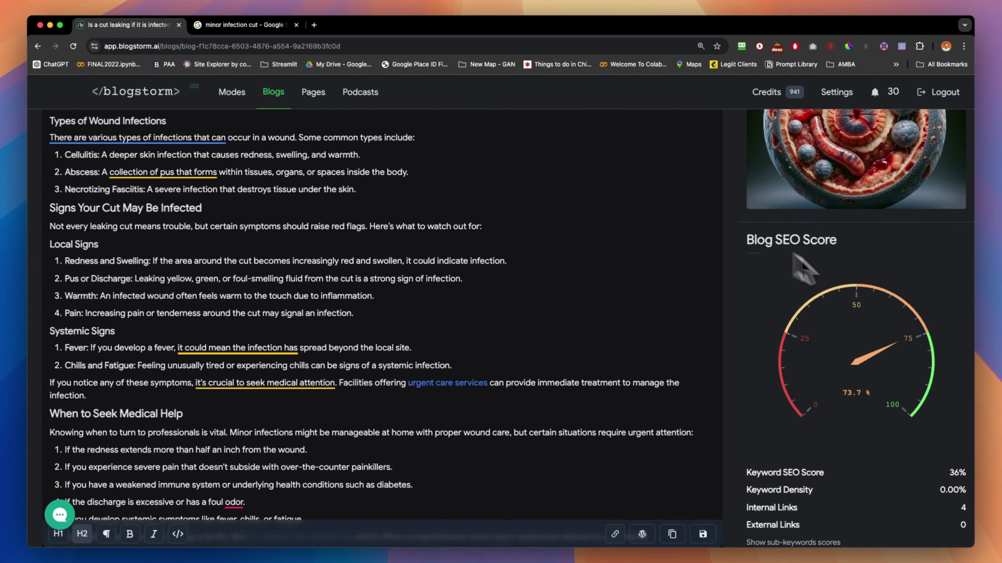
# Step: Review the article's Keyword Density figure and Suggested Improvements list
pyautogui.scroll(-2, 925, 348)
pyautogui.scroll(-1, 923, 345)
pyautogui.scroll(-1, 868, 418)
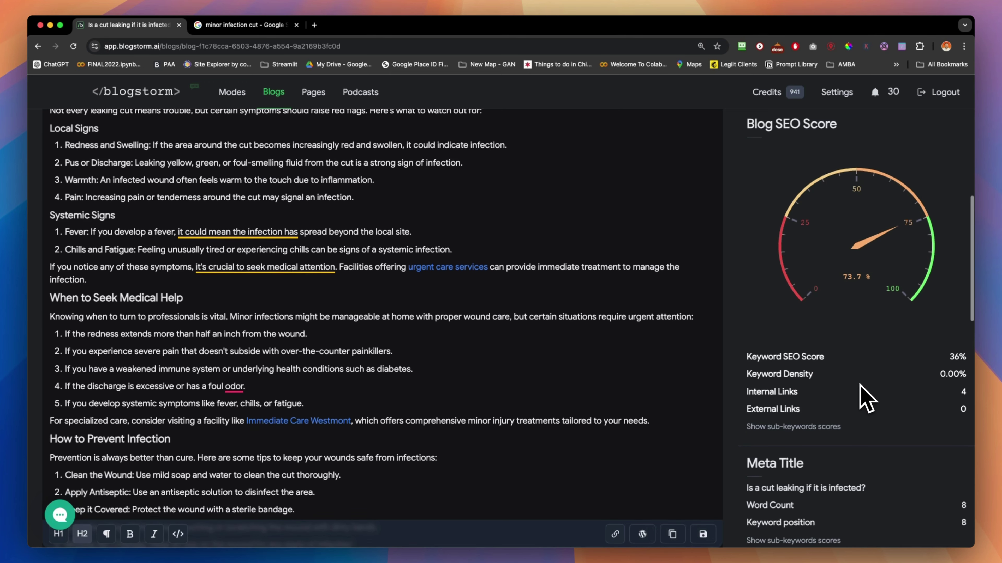
pyautogui.scroll(-4, 801, 397)
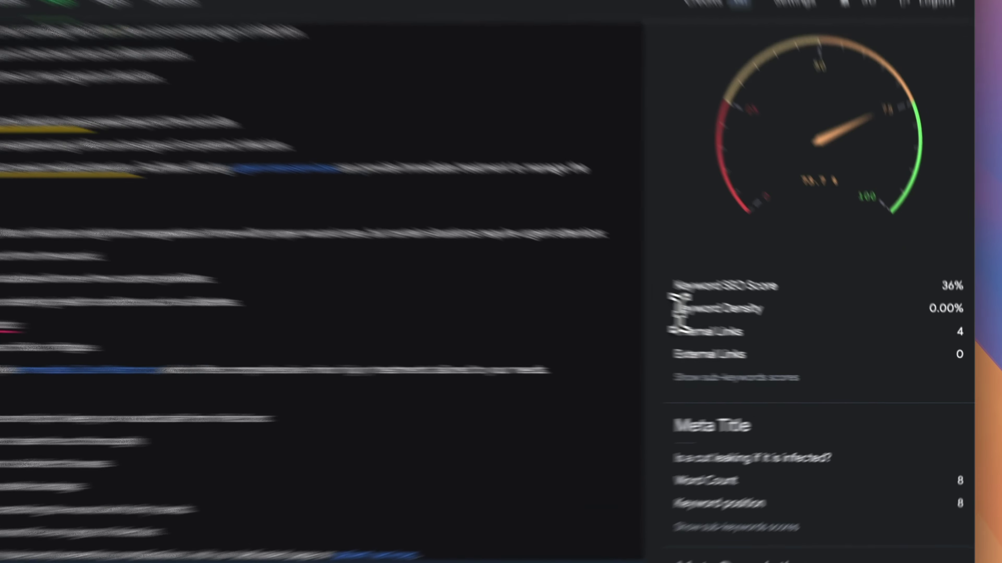
pyautogui.moveTo(679, 309); pyautogui.dragTo(712, 310)
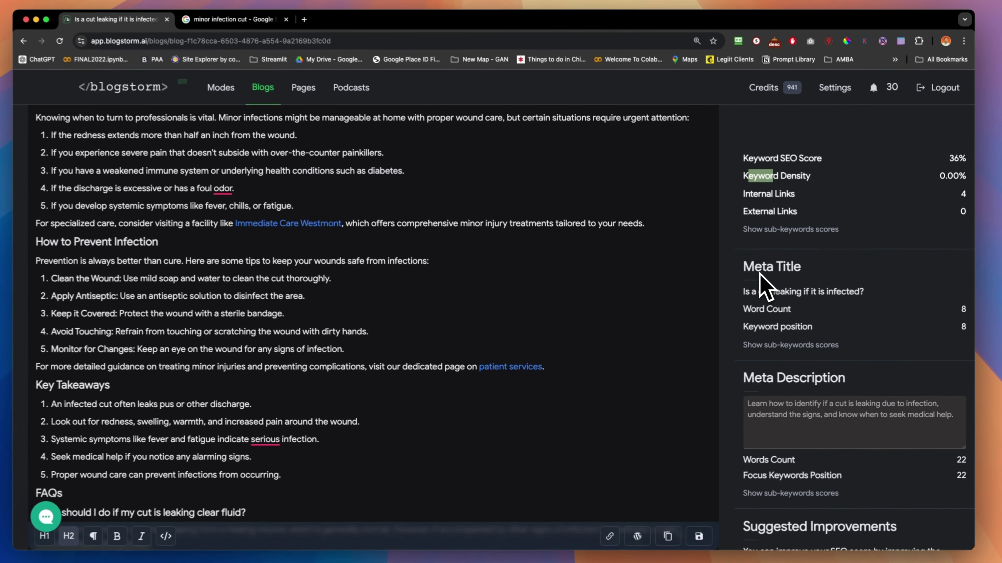
pyautogui.scroll(-2, 763, 308)
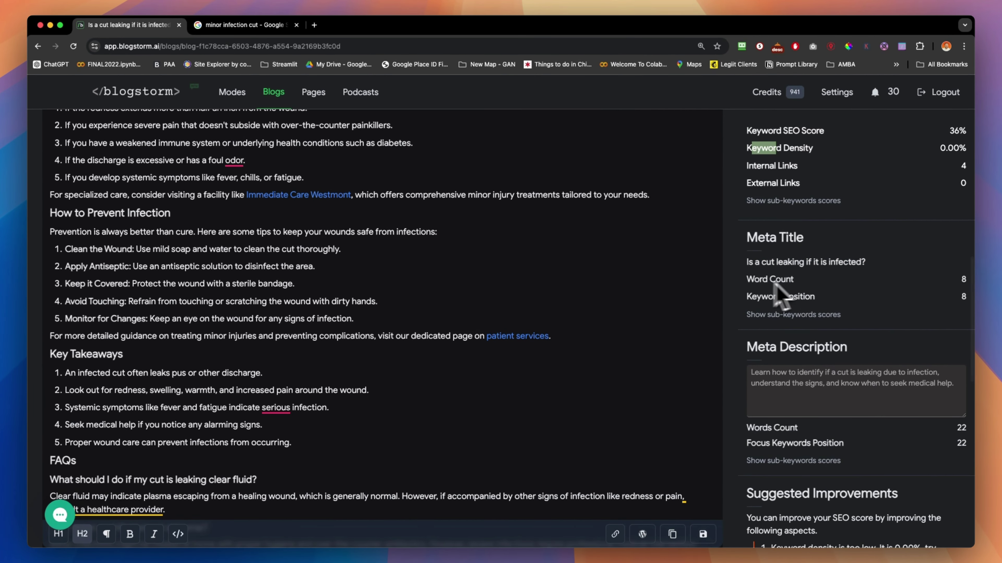
pyautogui.scroll(-3, 828, 311)
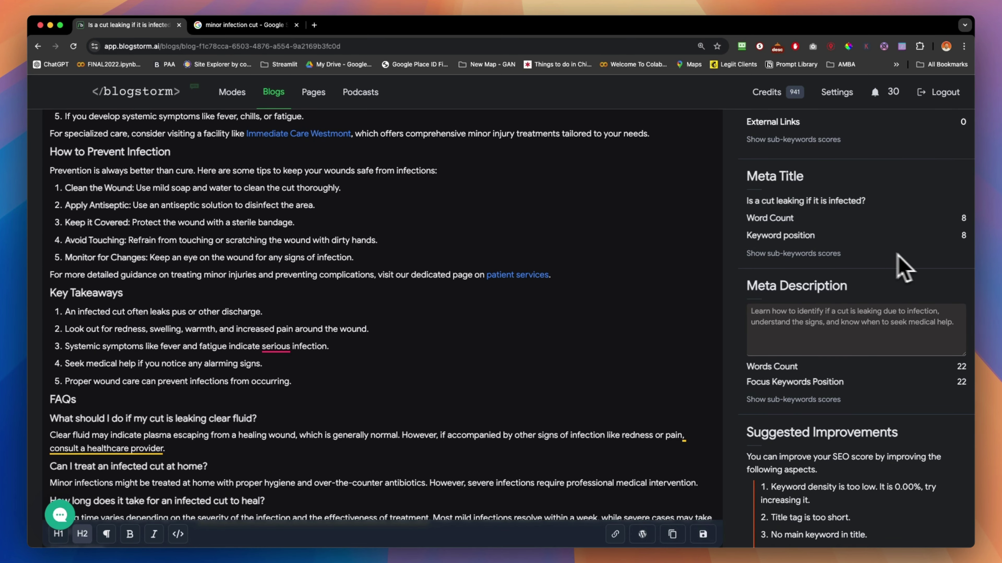
pyautogui.scroll(-5, 903, 269)
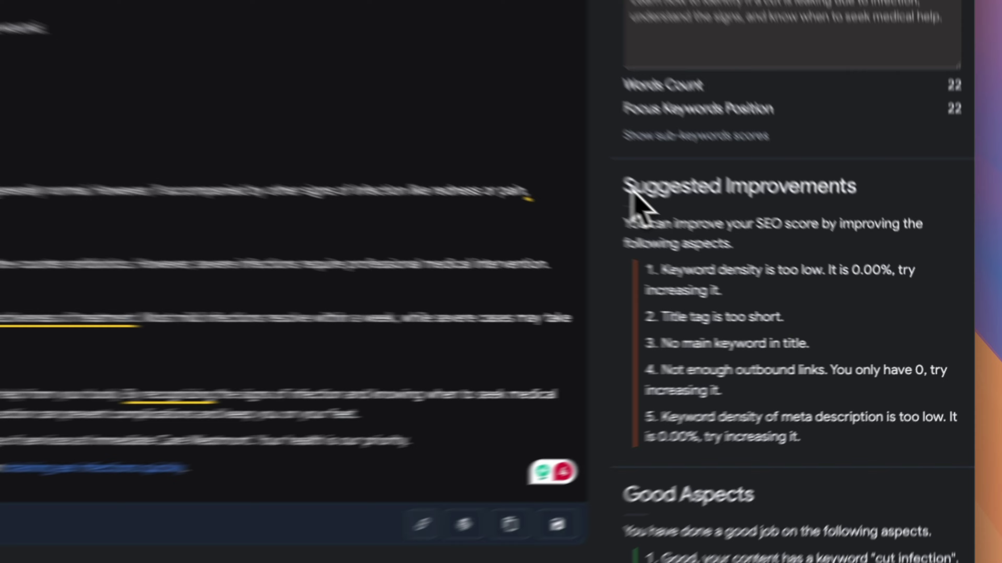
pyautogui.moveTo(747, 263); pyautogui.dragTo(901, 266)
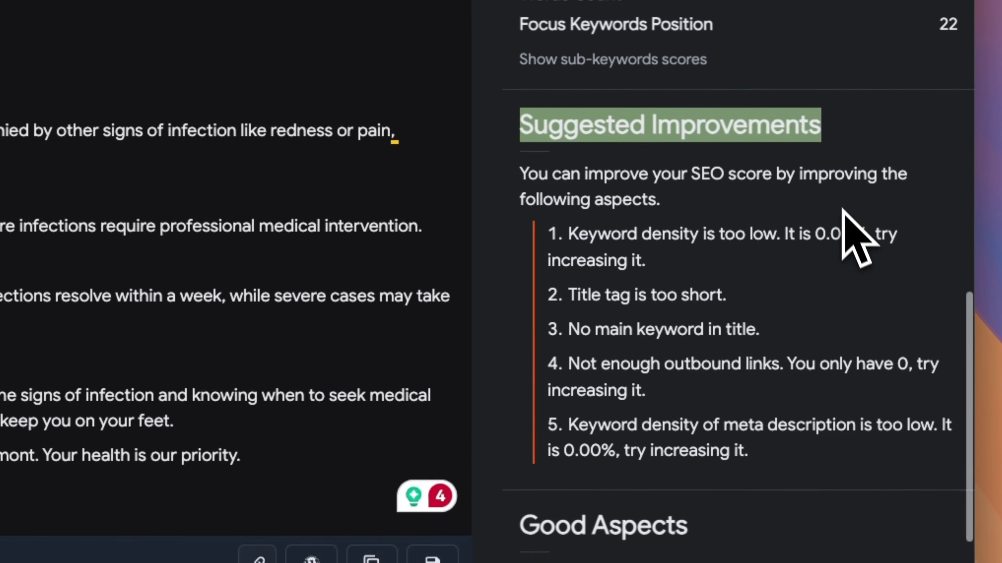
# Step: Scroll through the rest of the article and return to the generated blogs list
pyautogui.scroll(-10, 843, 213)
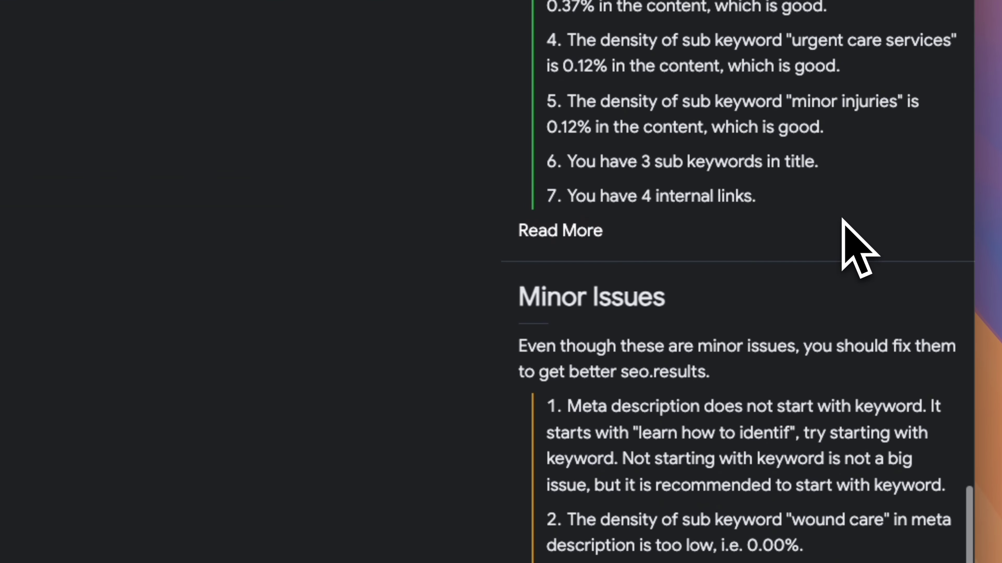
pyautogui.scroll(10, 847, 237)
pyautogui.scroll(-1, 812, 235)
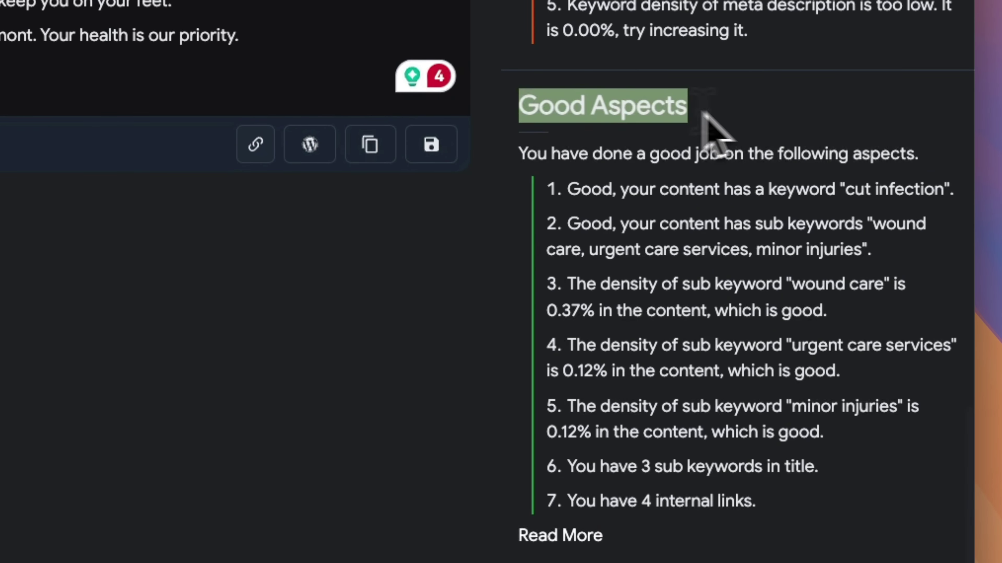
pyautogui.scroll(-7, 750, 157)
pyautogui.moveTo(561, 304); pyautogui.dragTo(512, 297)
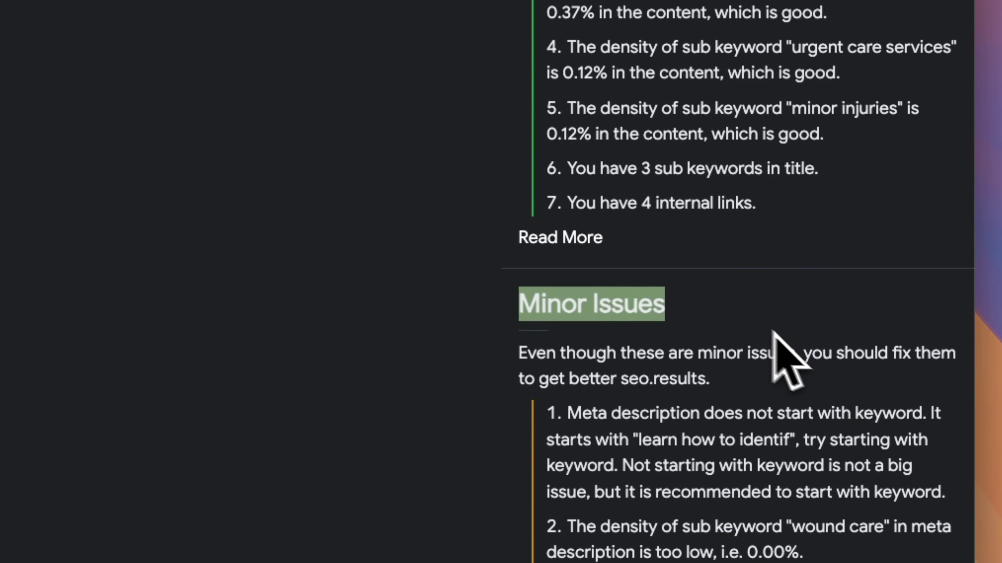
pyautogui.scroll(-4, 809, 375)
pyautogui.scroll(2, 883, 363)
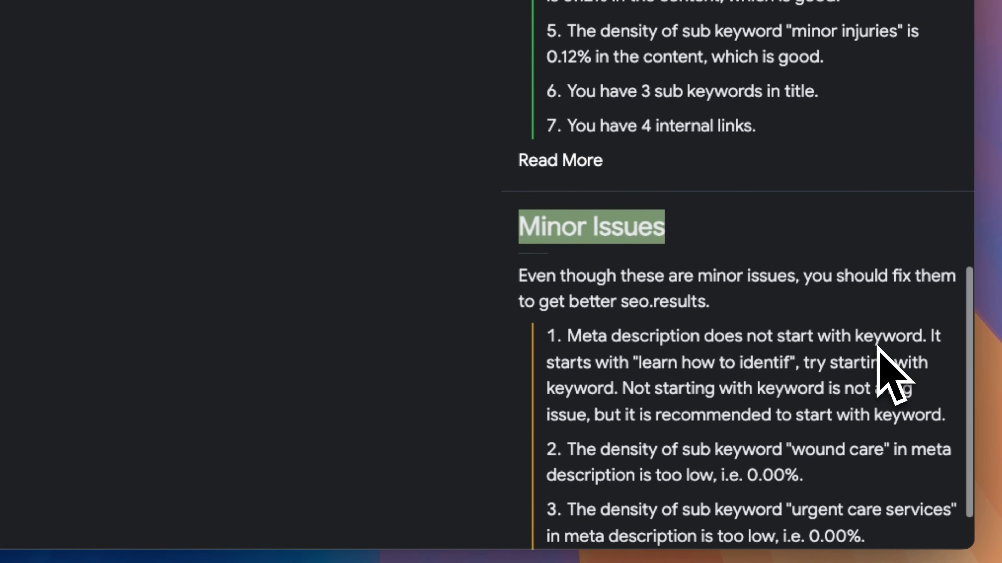
pyautogui.scroll(-3, 888, 355)
pyautogui.scroll(10, 890, 372)
pyautogui.scroll(-6, 639, 344)
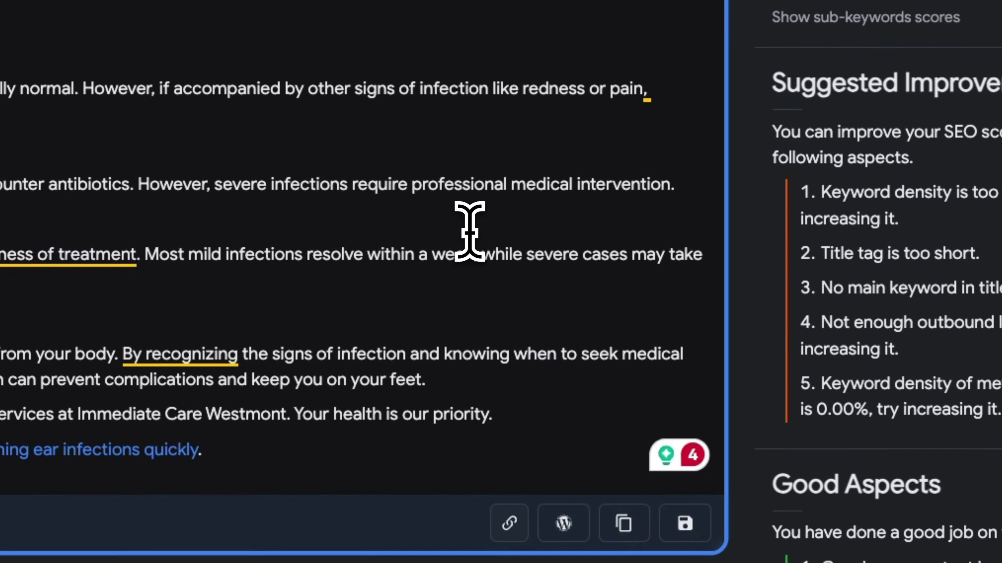
pyautogui.scroll(5, 216, 29)
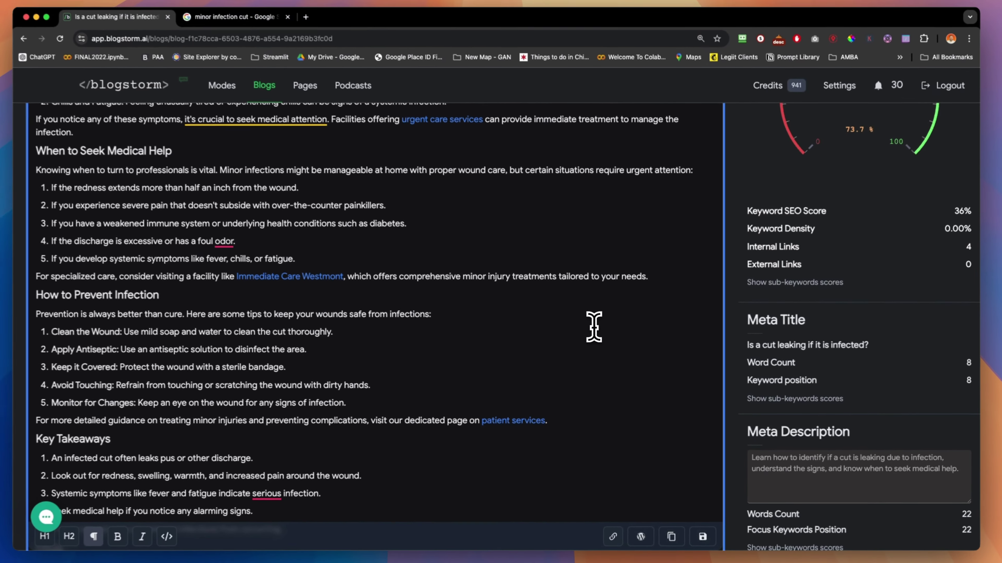
pyautogui.scroll(4, 594, 327)
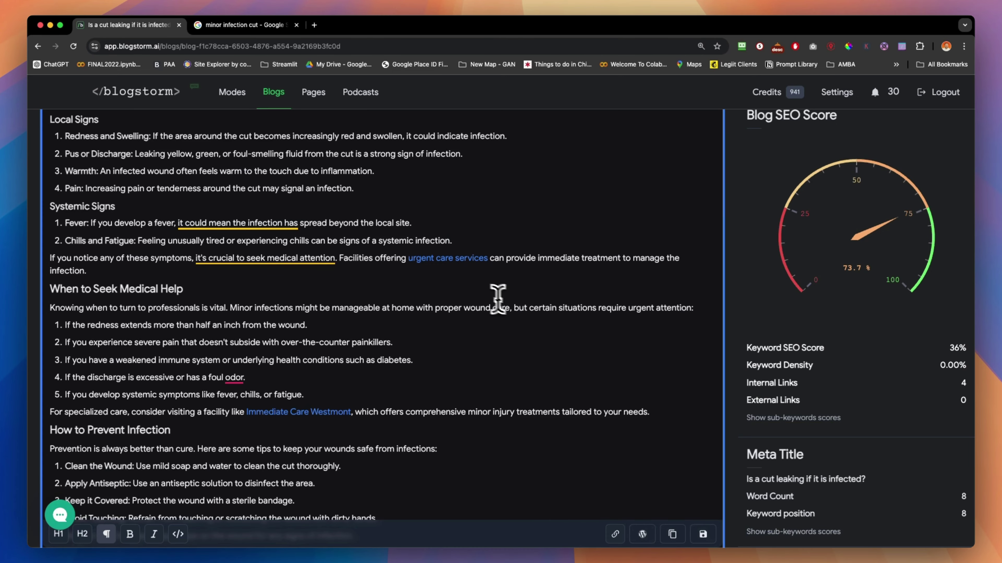
pyautogui.scroll(6, 594, 319)
pyautogui.scroll(-5, 607, 318)
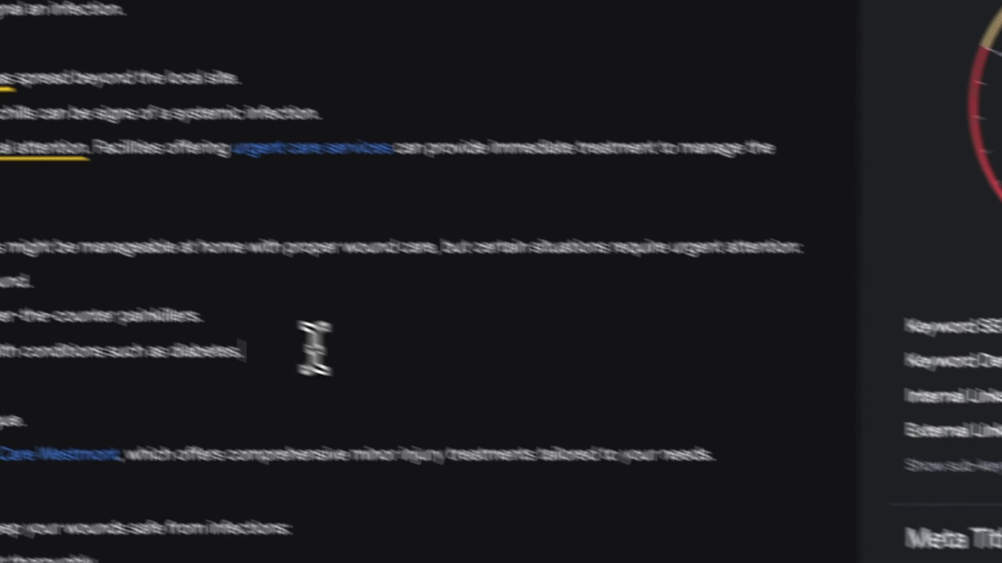
pyautogui.scroll(6, 512, 391)
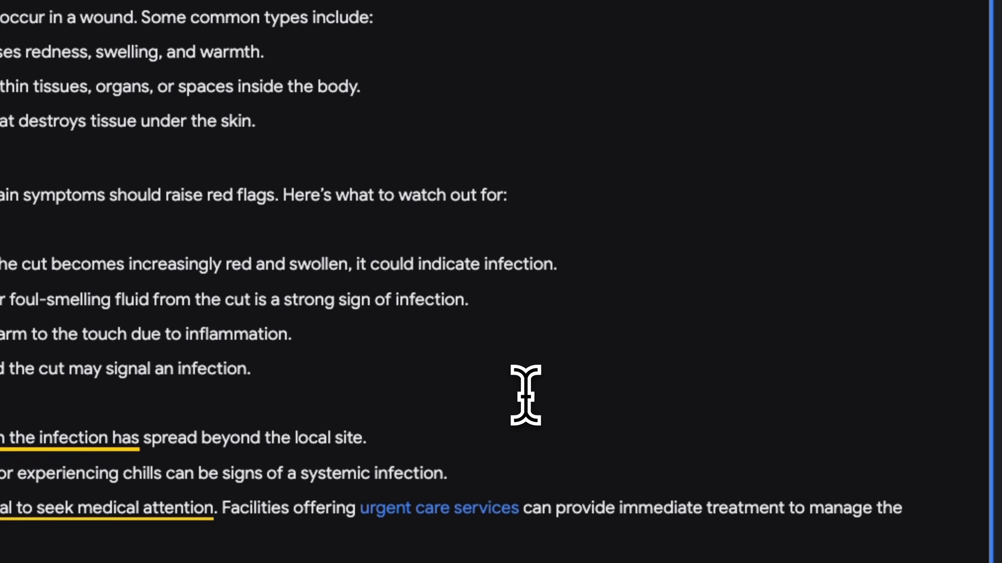
pyautogui.scroll(3, 546, 399)
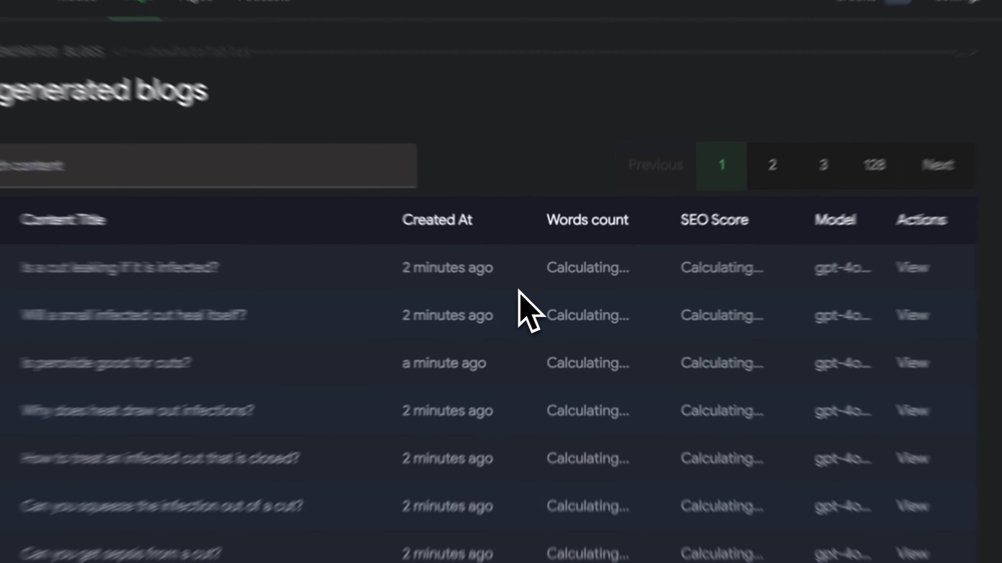
pyautogui.scroll(-8, 477, 306)
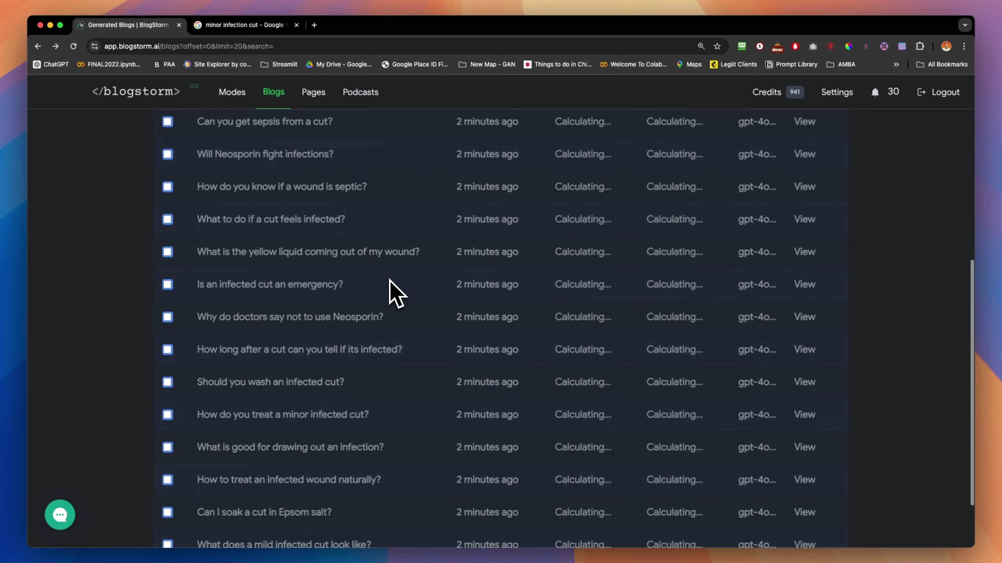
pyautogui.scroll(8, 395, 292)
pyautogui.click(168, 188)
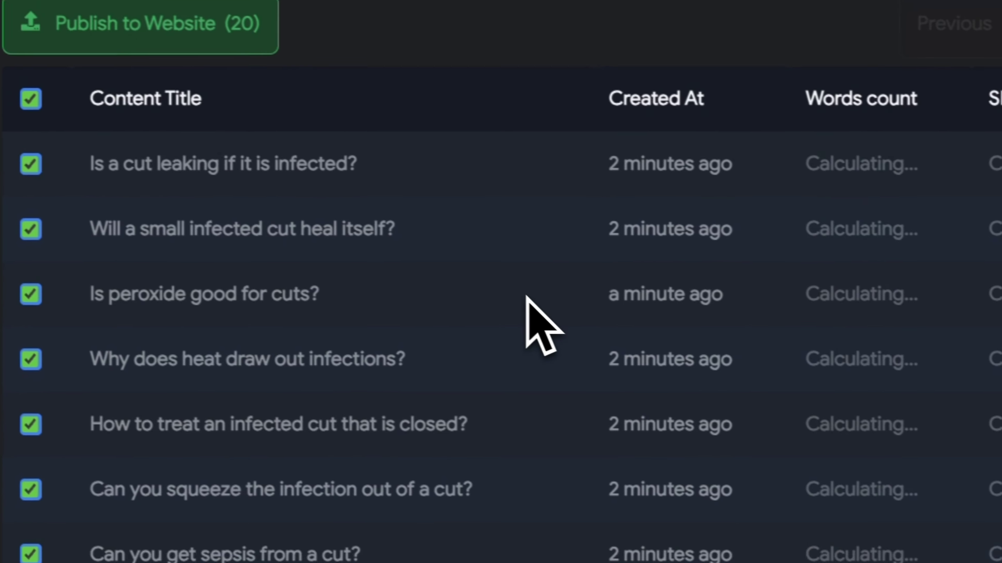
pyautogui.scroll(-10, 634, 319)
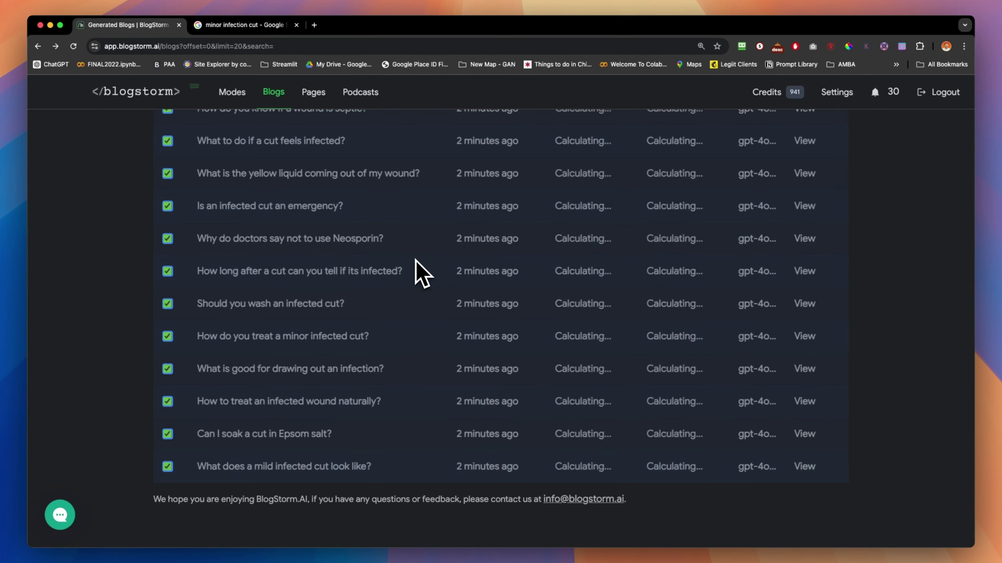
pyautogui.scroll(10, 415, 259)
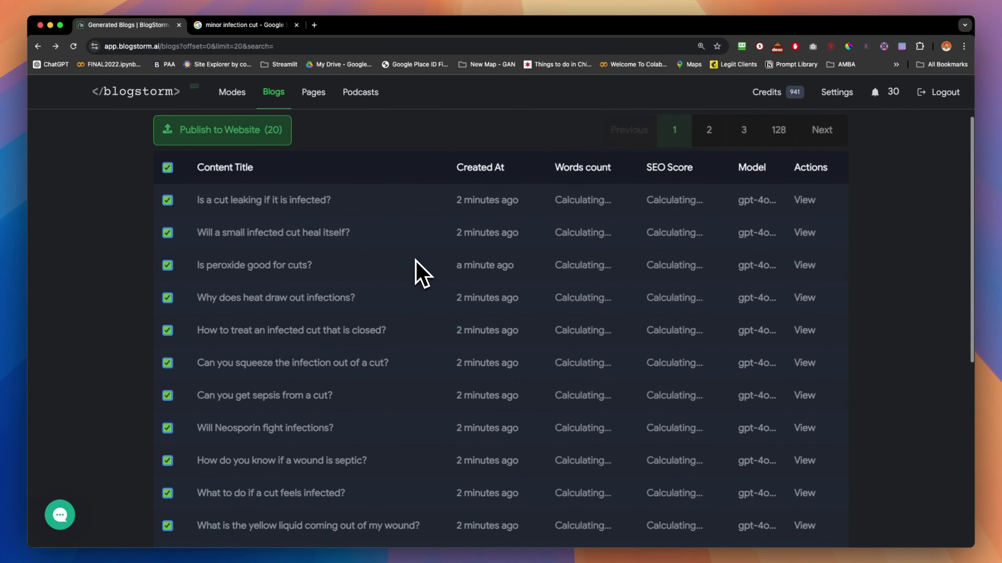
pyautogui.scroll(2, 424, 268)
pyautogui.click(259, 219)
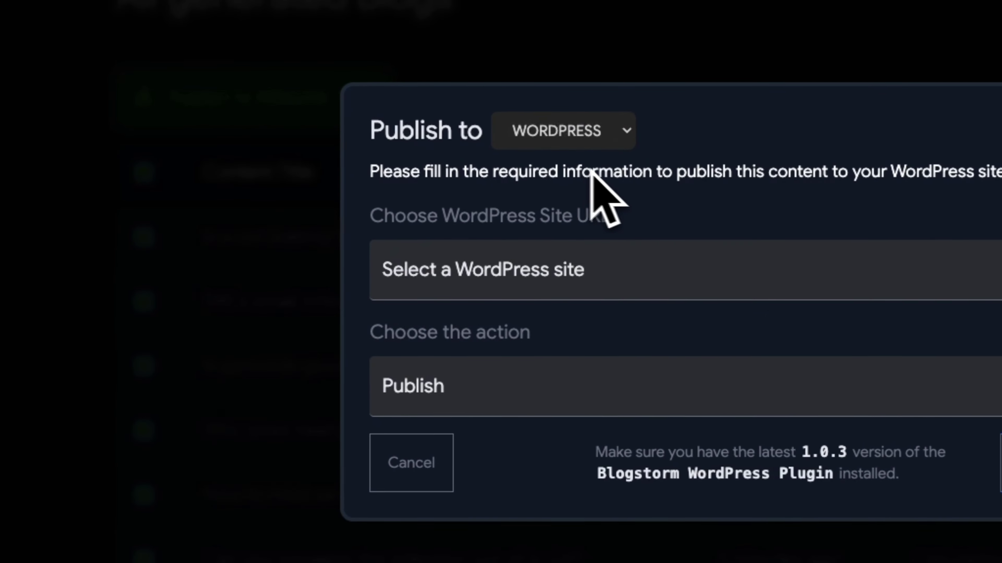
pyautogui.click(561, 248)
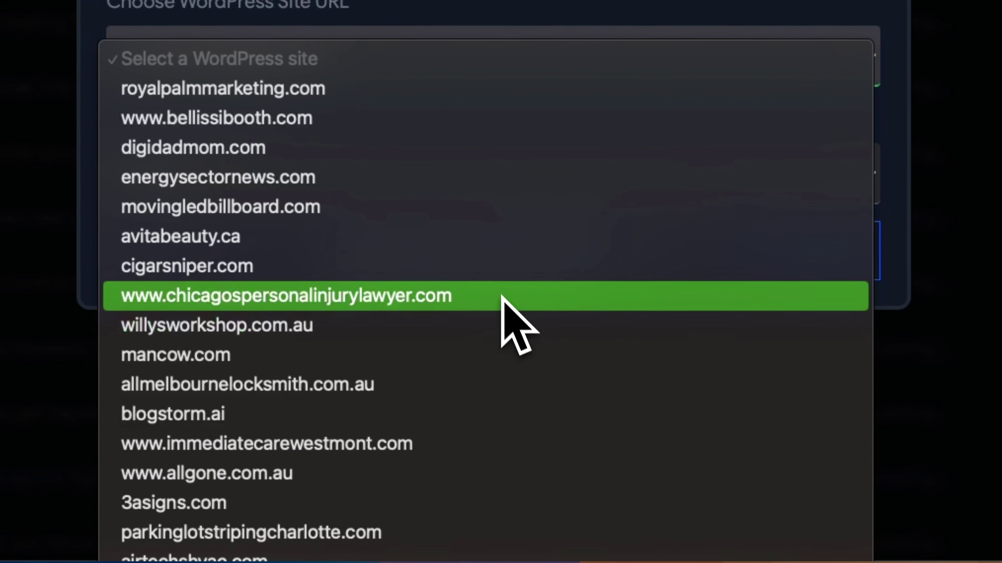
pyautogui.click(442, 451)
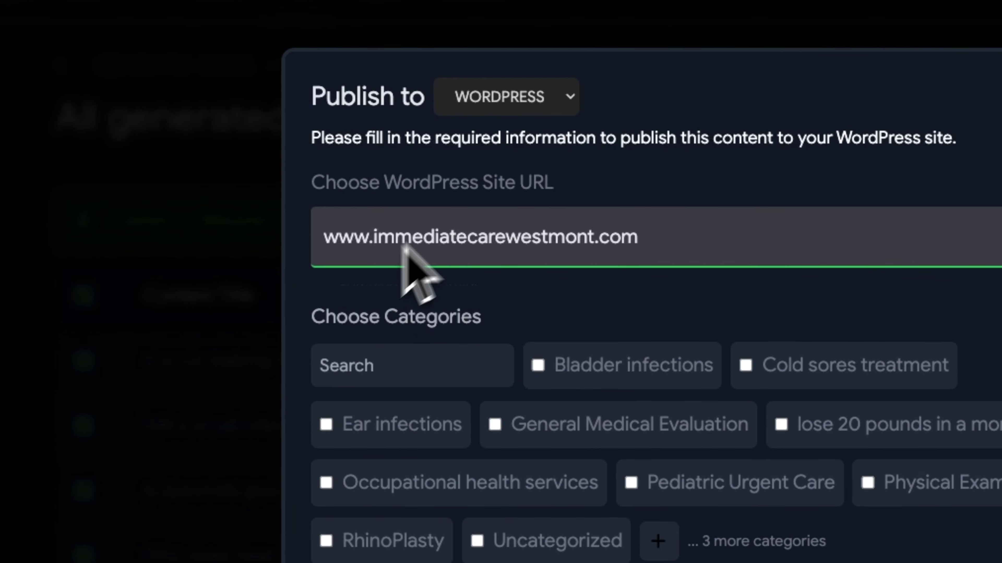
# Step: Keep WordPress as the platform, choose the Urgent Care Center category, and enable auto tagging
pyautogui.click(504, 232)
pyautogui.click(412, 201)
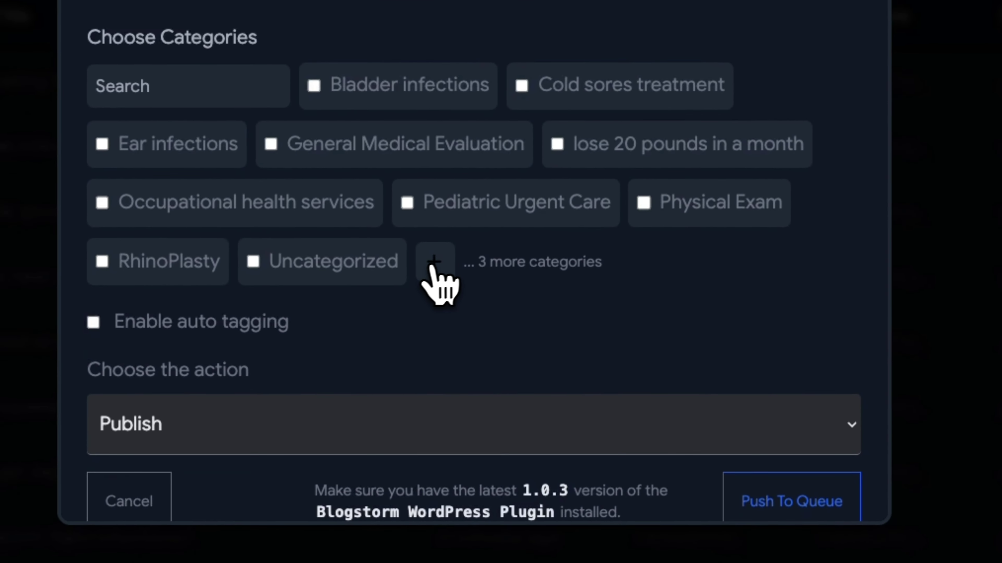
pyautogui.click(392, 458)
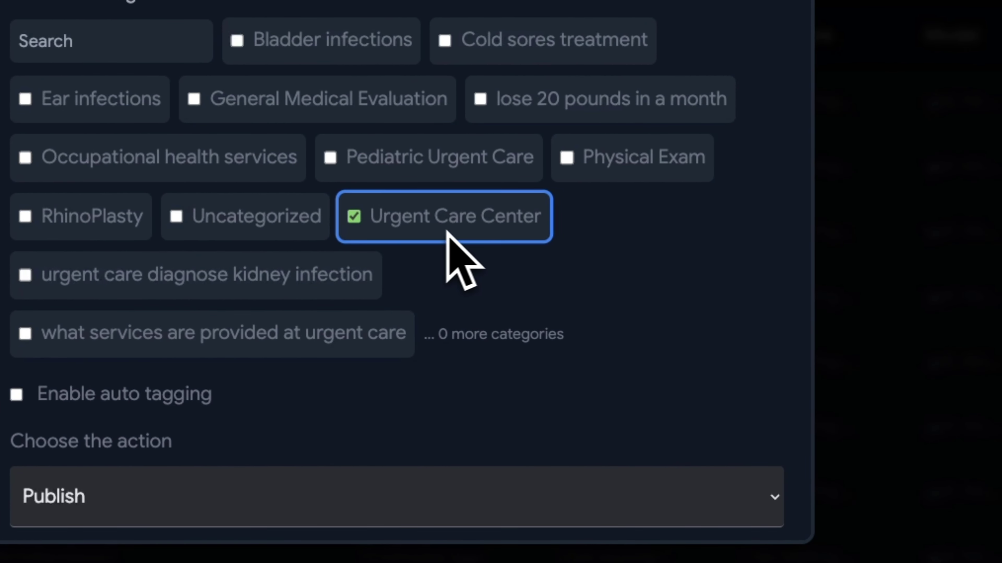
pyautogui.scroll(-2, 562, 290)
pyautogui.click(348, 287)
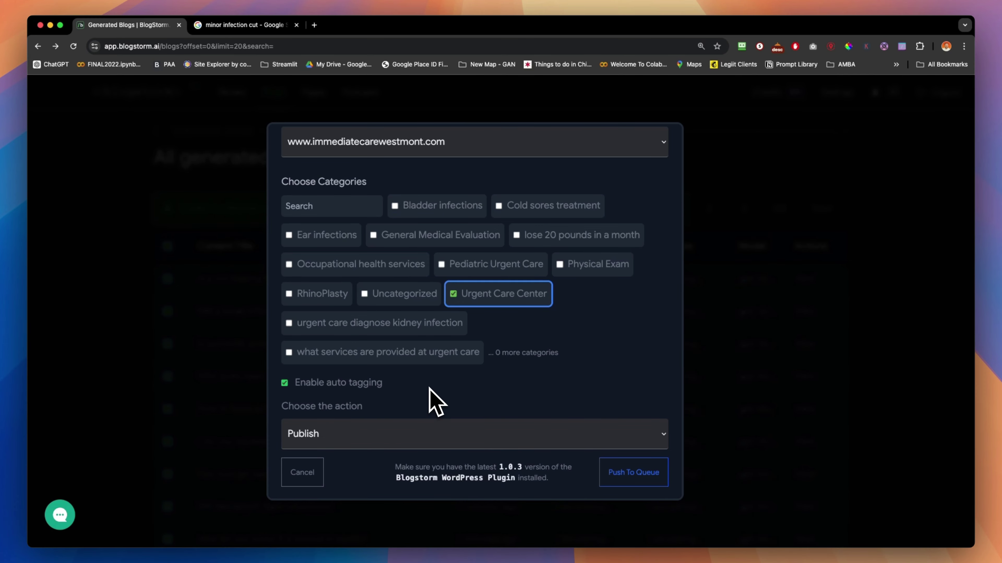
pyautogui.scroll(-1, 429, 388)
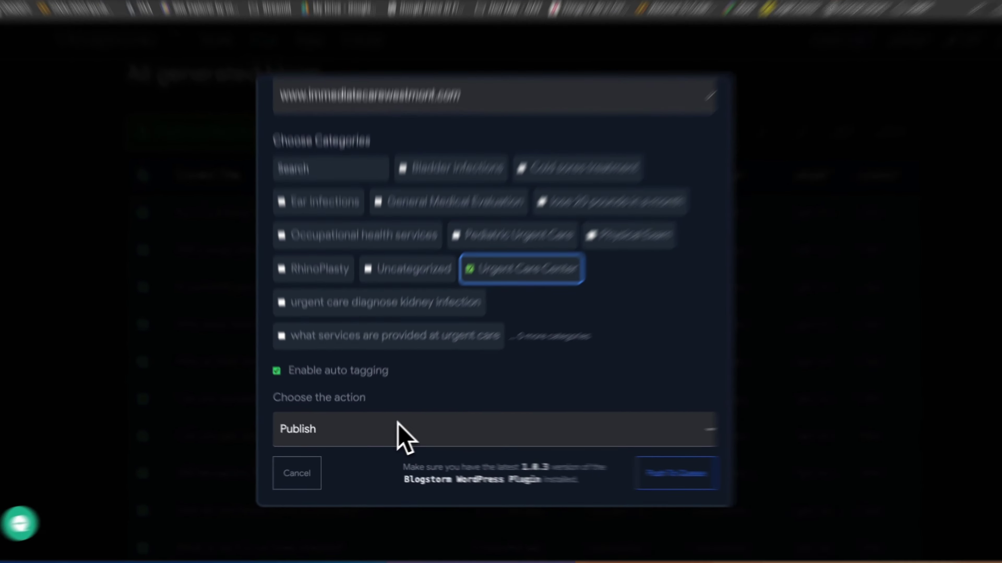
pyautogui.click(418, 434)
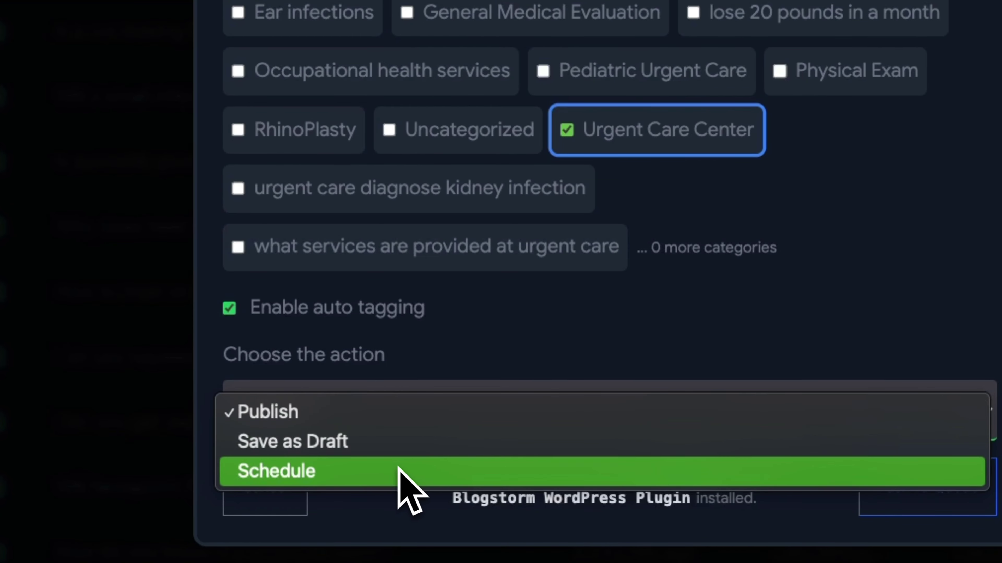
# Step: Choose to schedule the posts with a Weekly publish interval
pyautogui.click(398, 473)
pyautogui.scroll(-3, 685, 358)
pyautogui.scroll(-3, 684, 358)
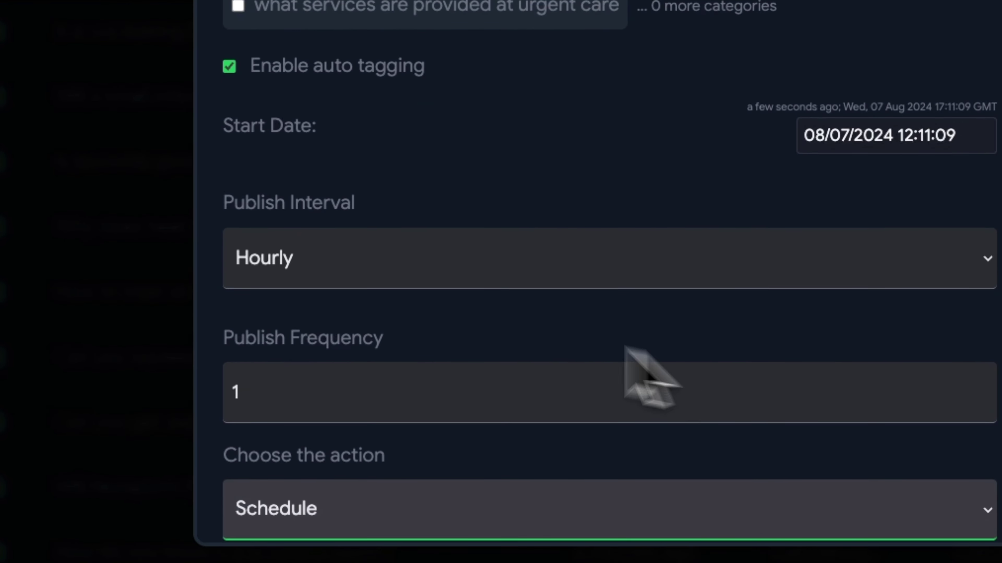
pyautogui.click(402, 273)
pyautogui.press('Escape')
pyautogui.click(328, 279)
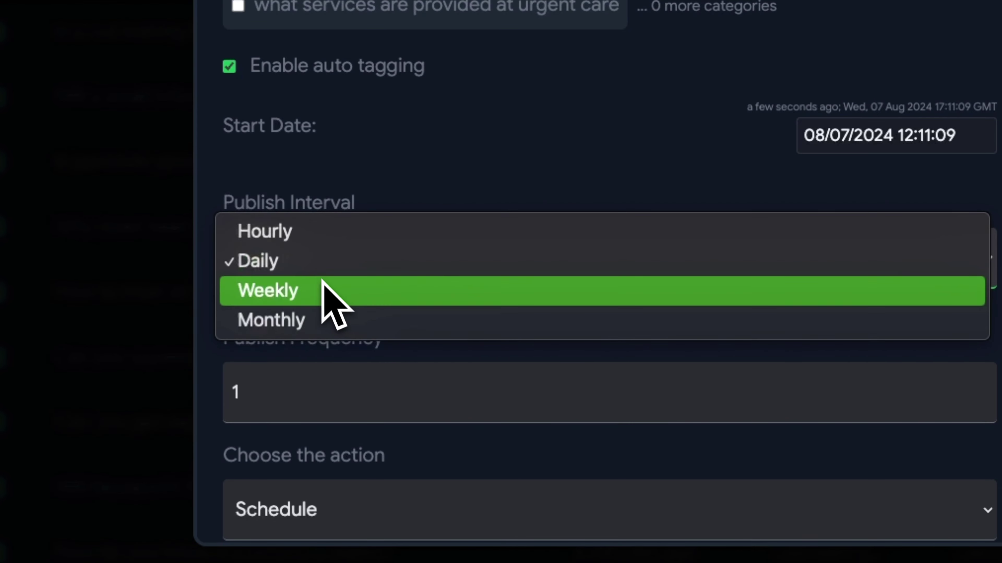
pyautogui.click(337, 294)
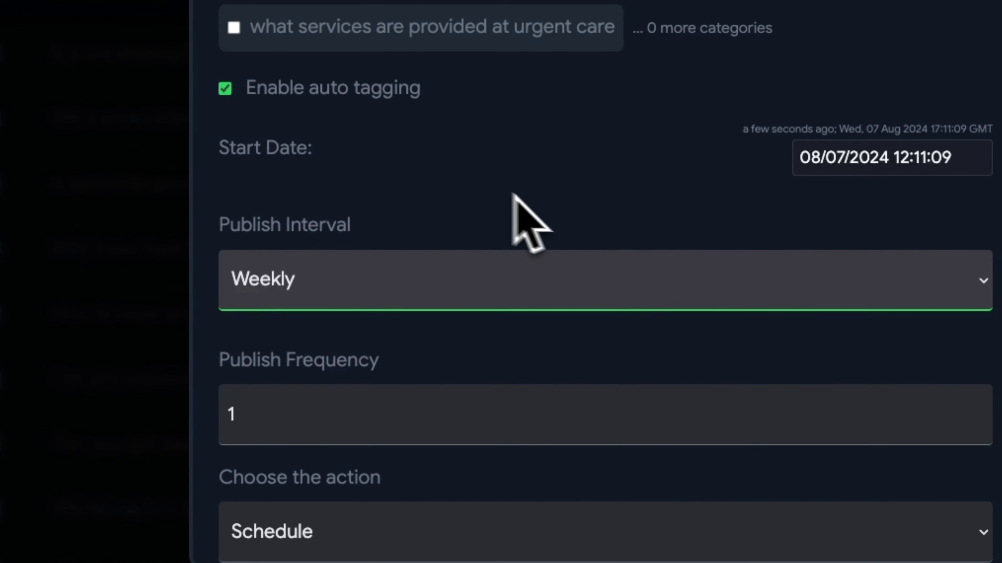
# Step: Switch the publishing action to Save as Draft, then back to Publish
pyautogui.scroll(-3, 593, 224)
pyautogui.click(392, 434)
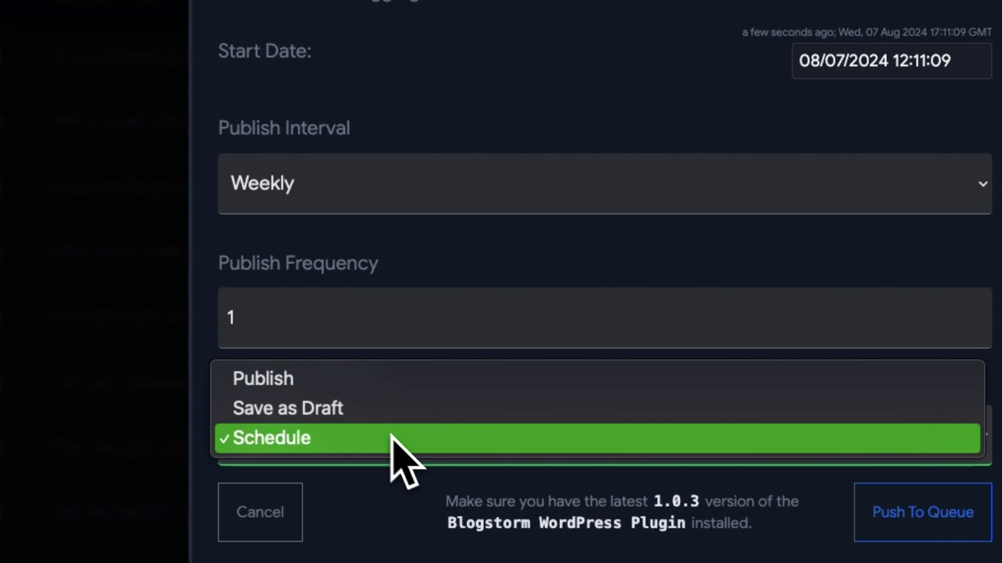
pyautogui.click(369, 414)
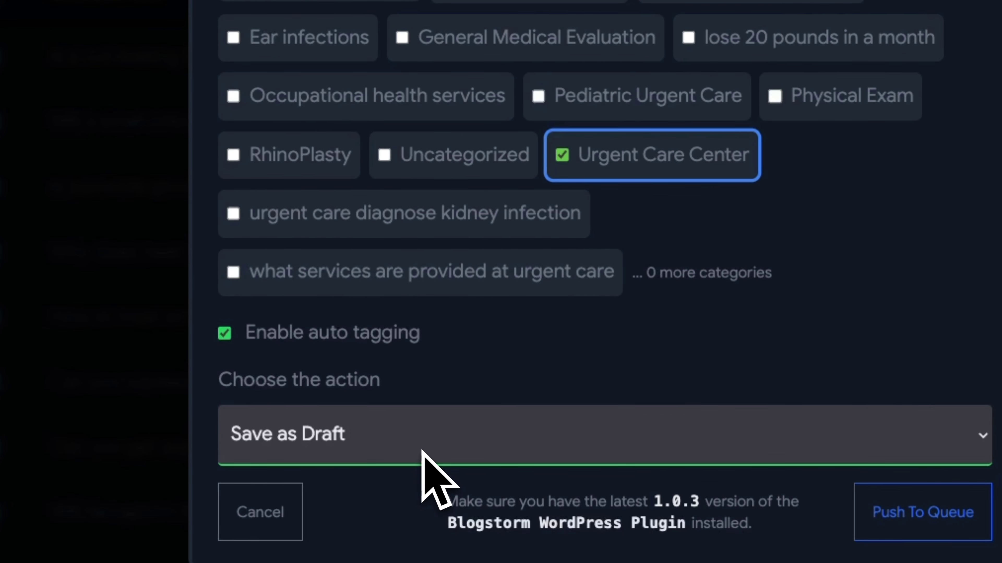
pyautogui.click(393, 440)
pyautogui.click(297, 409)
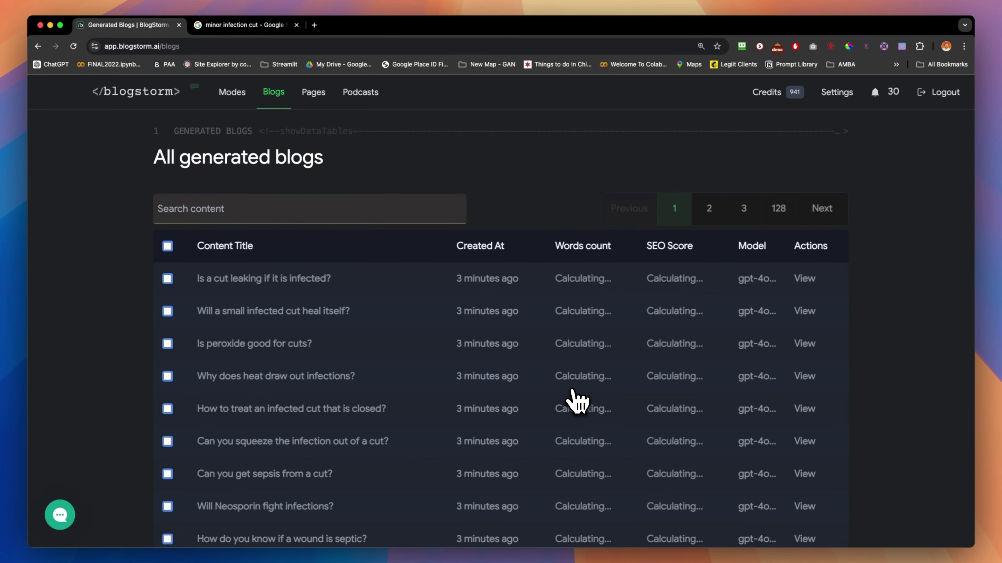
# Step: Scroll the Blogs list to confirm the first four blogs are published and the rest still waiting
pyautogui.scroll(-10, 577, 400)
pyautogui.scroll(12, 576, 401)
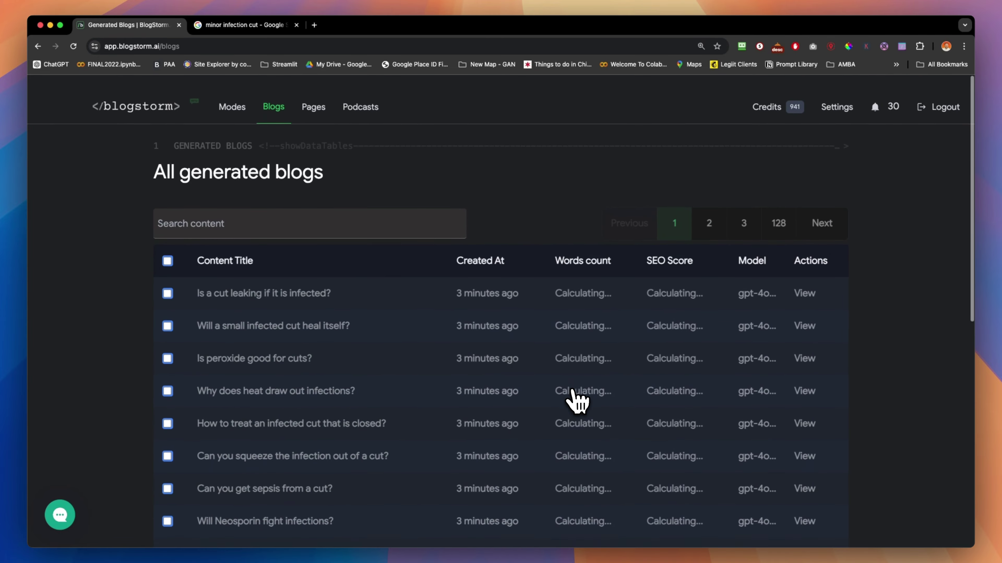
pyautogui.scroll(-1, 576, 400)
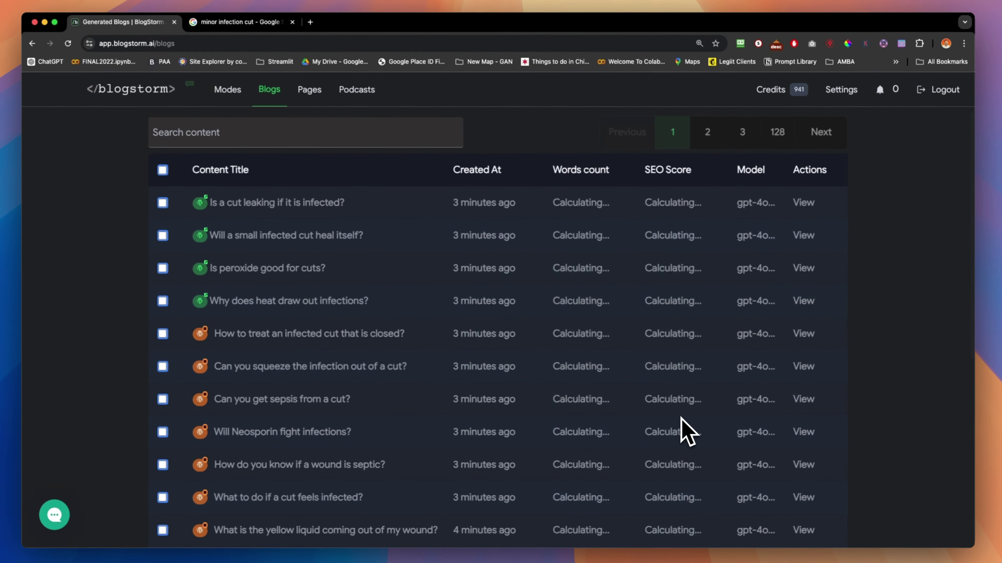
pyautogui.scroll(-3, 631, 315)
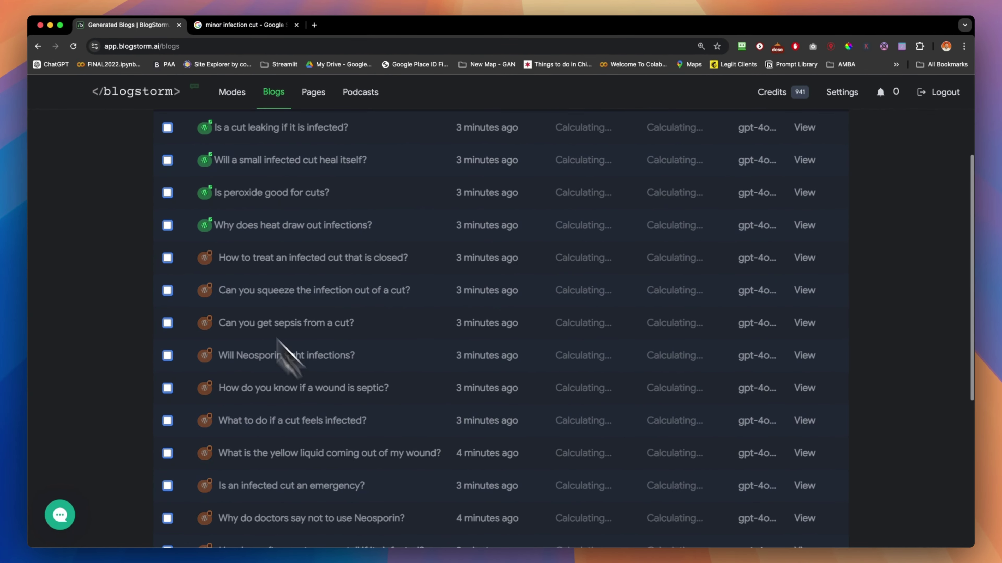
pyautogui.scroll(-4, 347, 237)
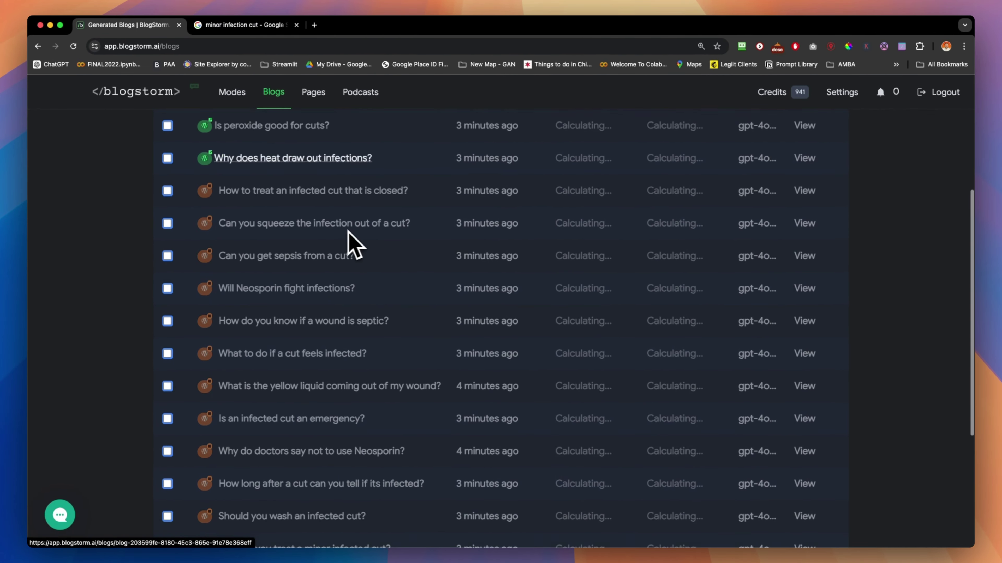
pyautogui.scroll(8, 385, 257)
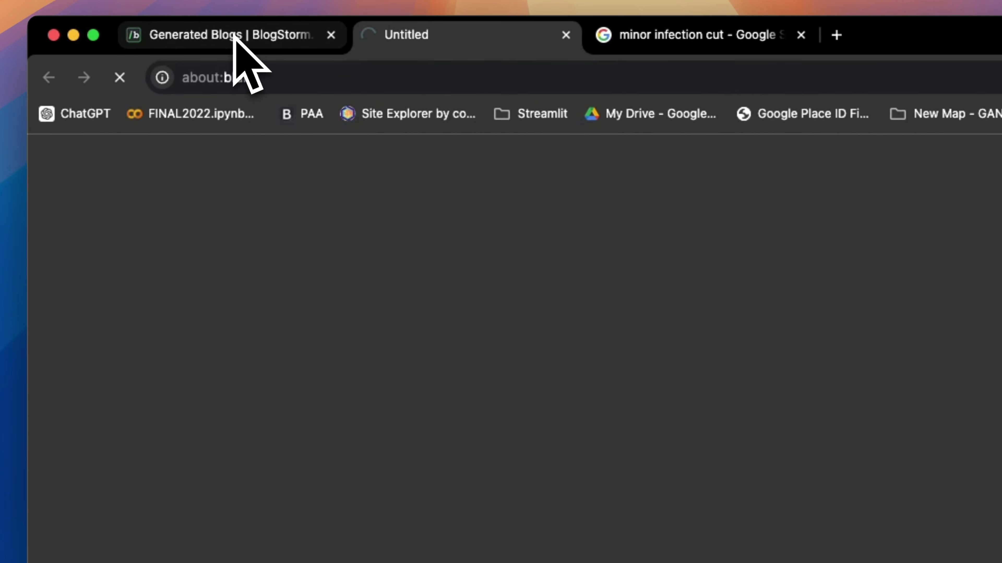
# Step: Open the live 'Will a small infected cut heal itself?' post from BlogStorm and scroll through it
pyautogui.click(236, 36)
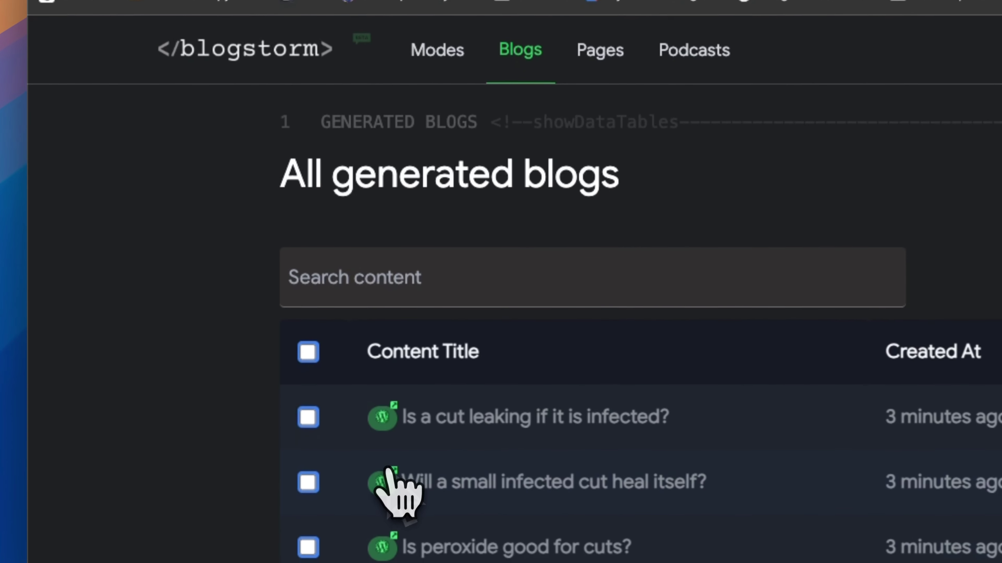
pyautogui.click(389, 478)
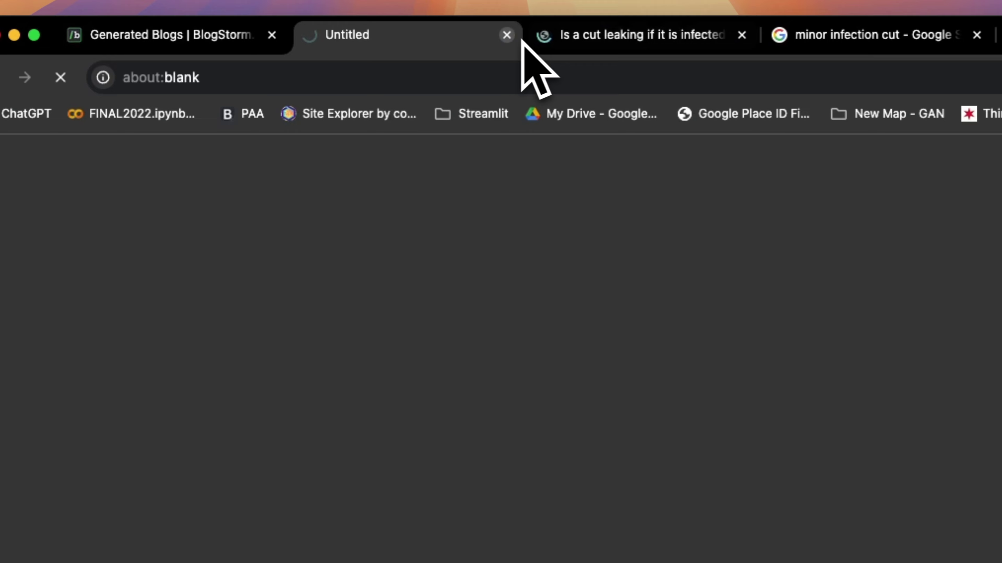
pyautogui.click(589, 40)
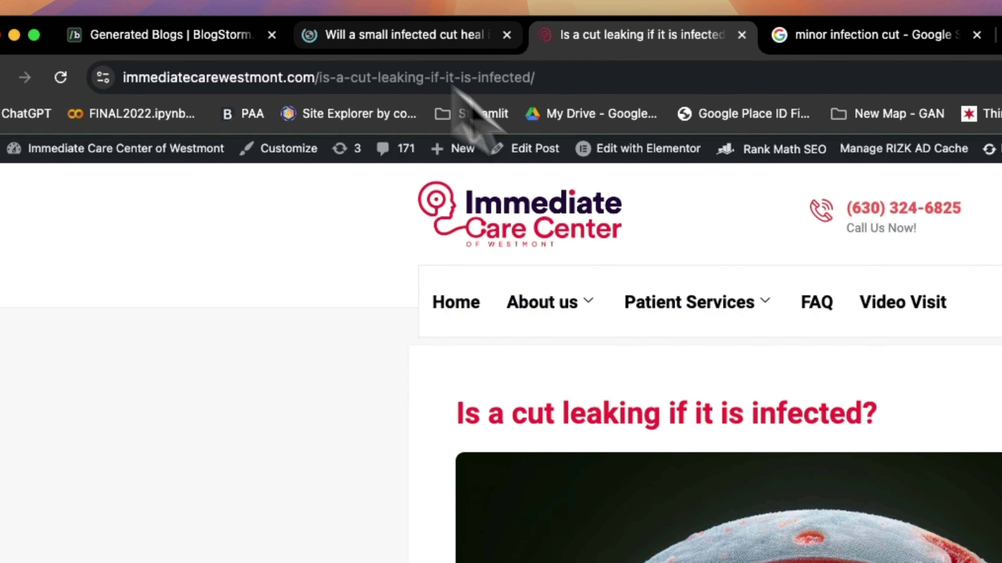
pyautogui.click(421, 40)
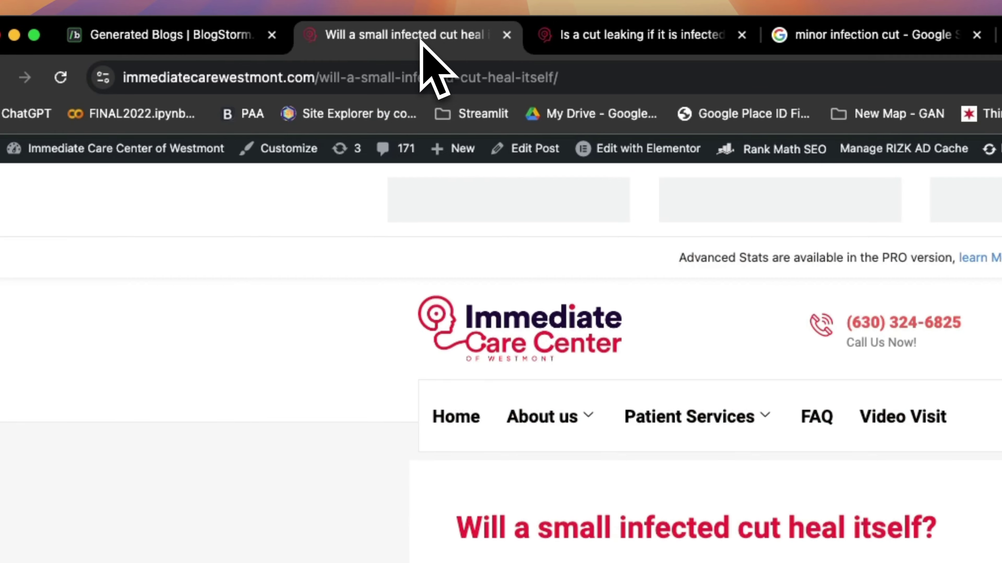
pyautogui.scroll(-5, 649, 540)
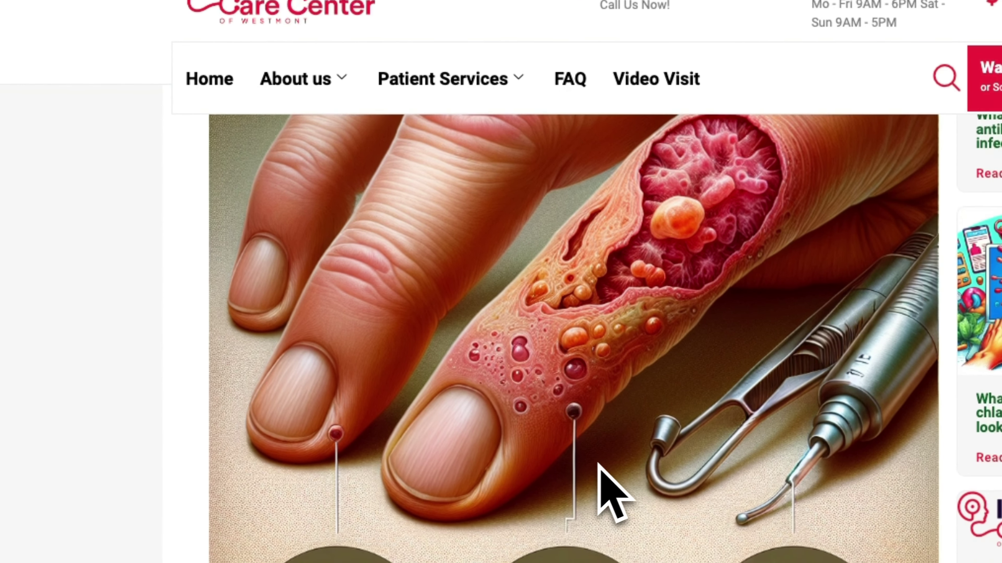
pyautogui.scroll(-2, 603, 473)
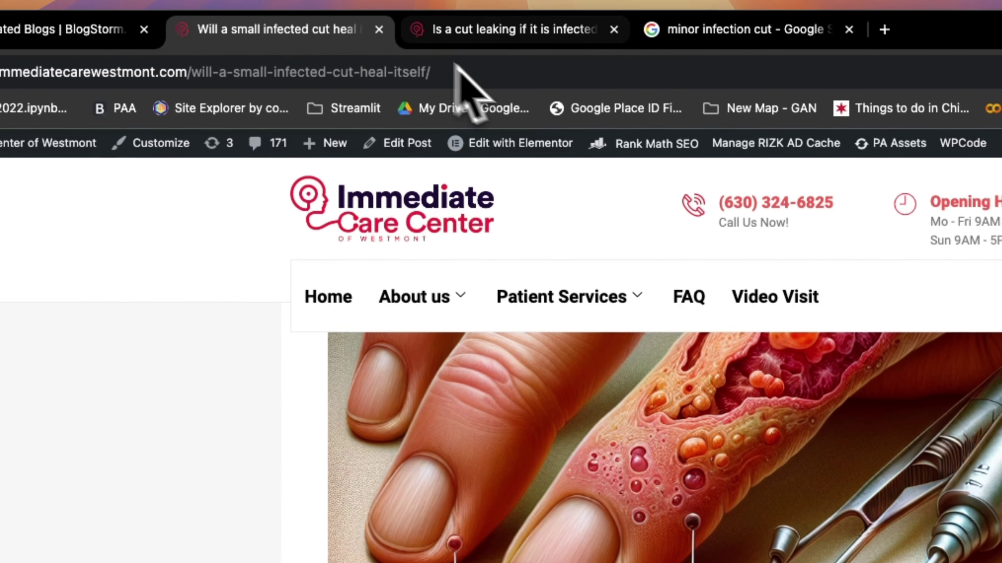
# Step: Read down the live 'Is a cut leaking if it is infected?' article to its inbound links
pyautogui.click(439, 34)
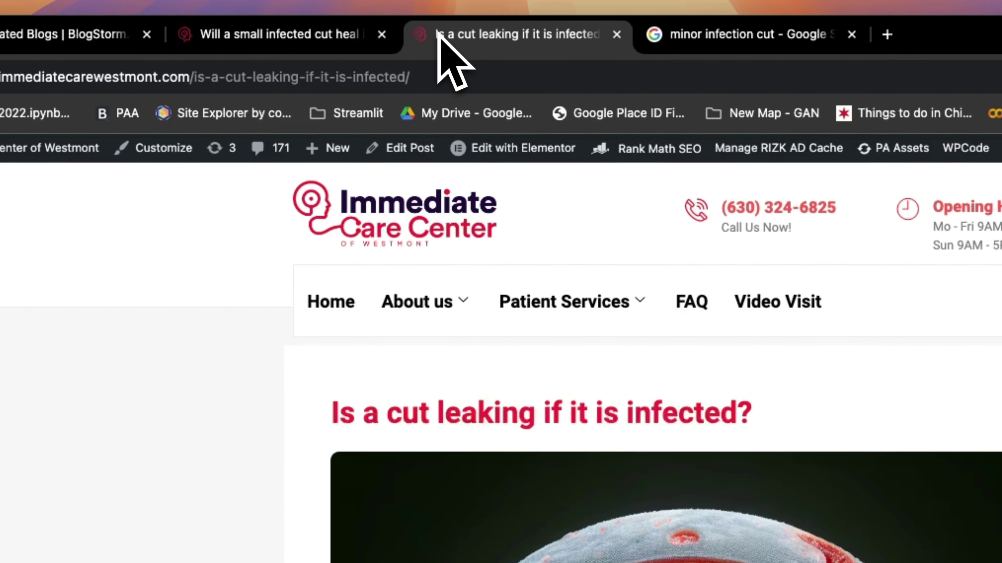
pyautogui.scroll(-10, 666, 380)
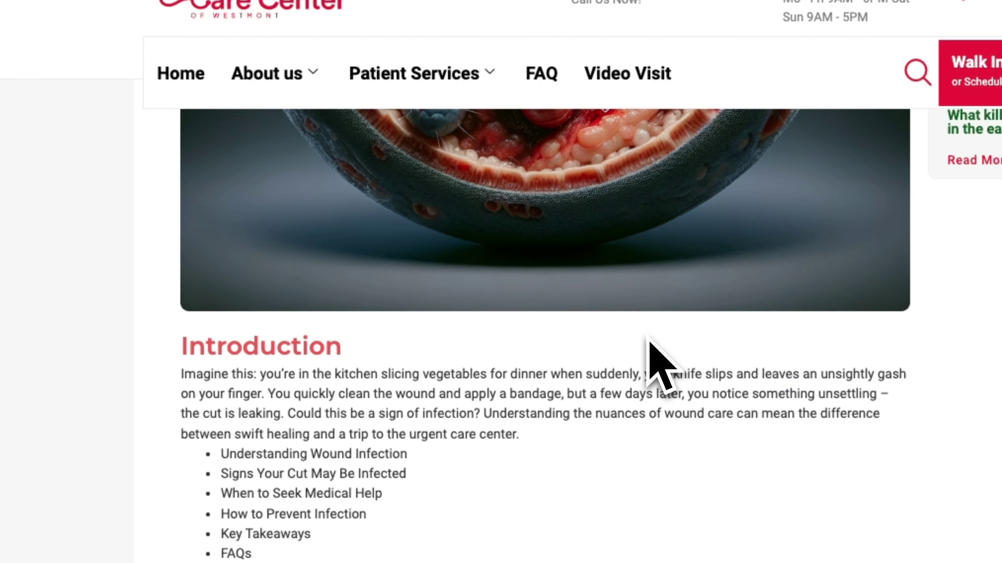
pyautogui.scroll(-10, 648, 339)
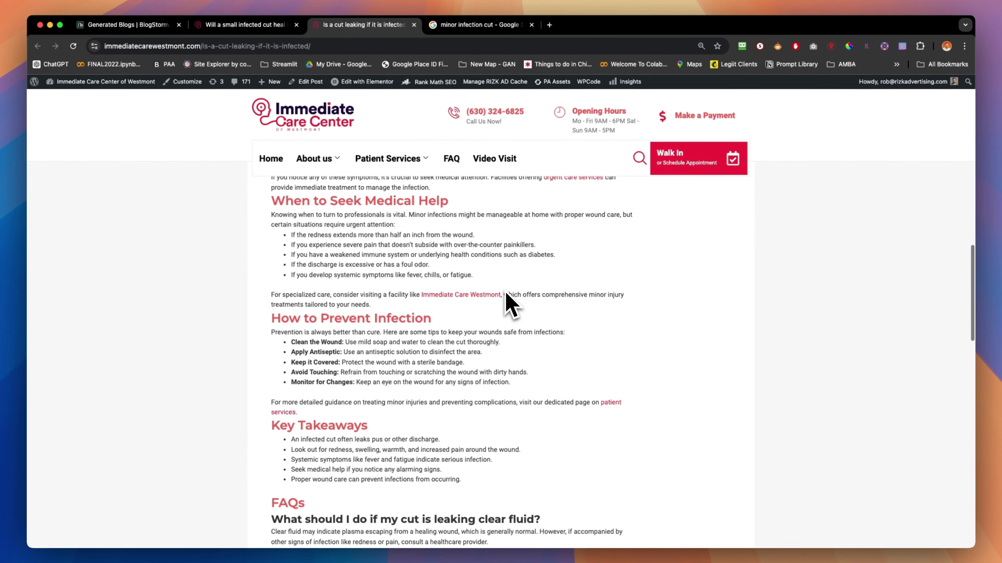
pyautogui.scroll(-1, 474, 291)
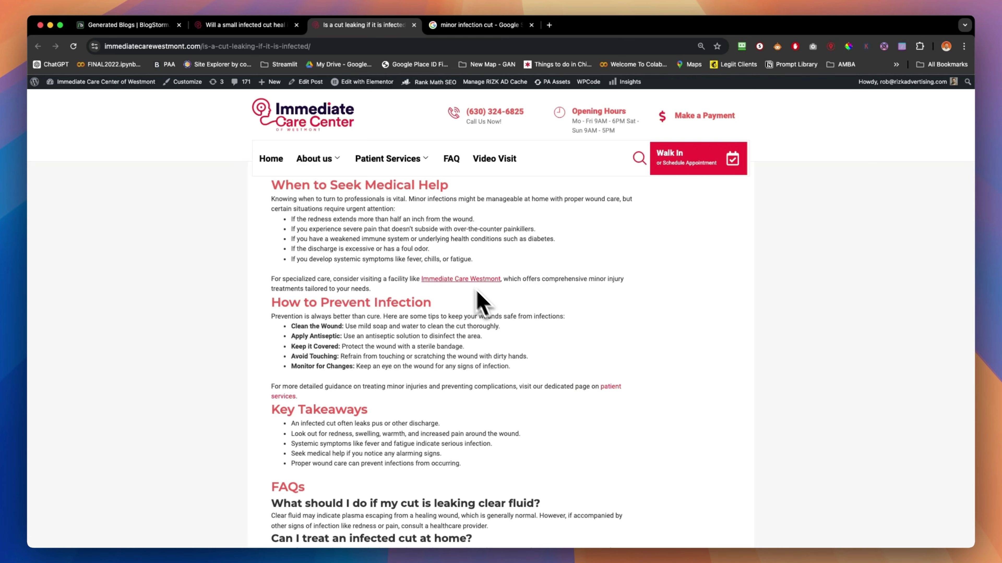
pyautogui.scroll(-2, 526, 311)
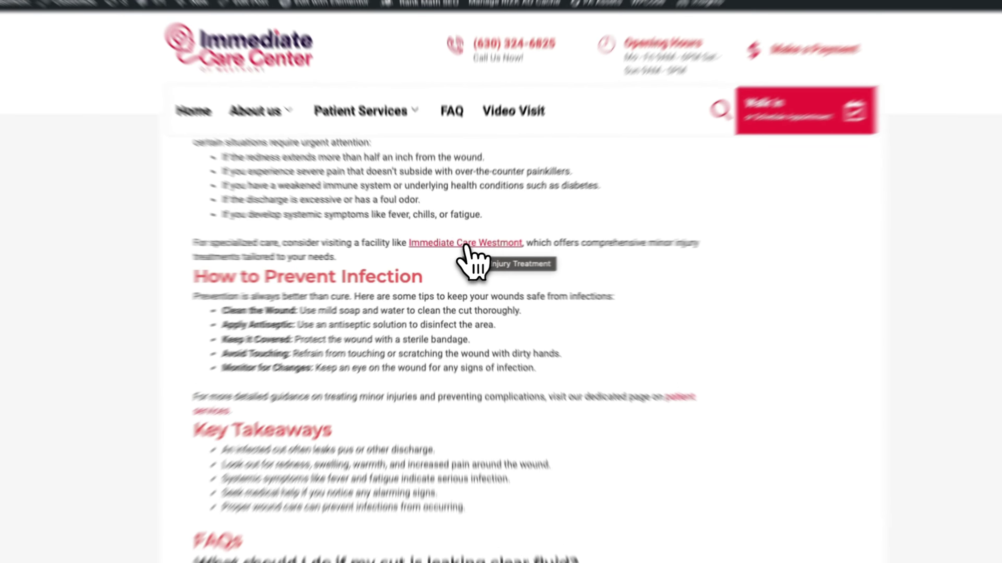
# Step: Follow the 'Immediate Care Westmont' link and scroll through the Minor Injury Treatment page
pyautogui.click(461, 251)
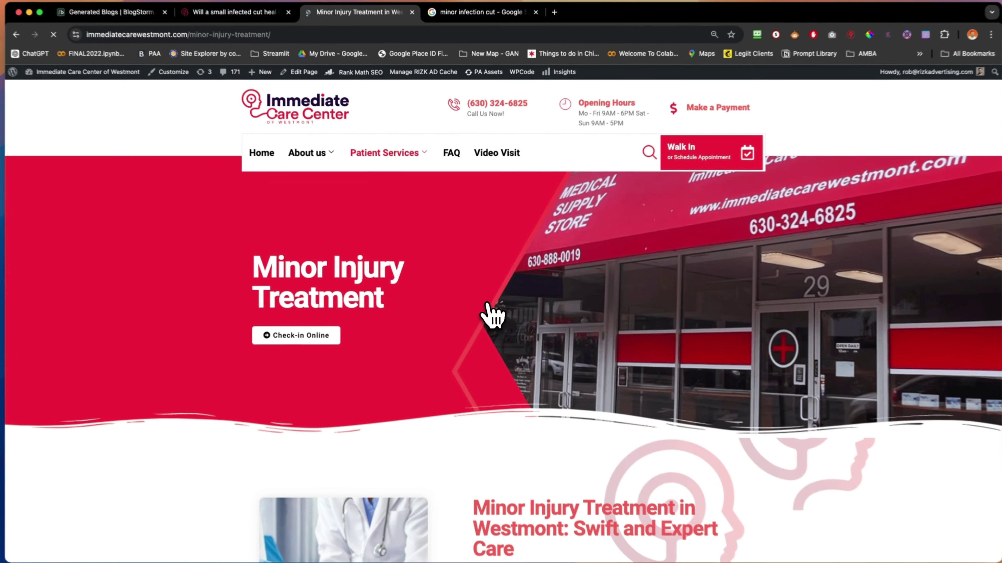
pyautogui.scroll(-10, 570, 369)
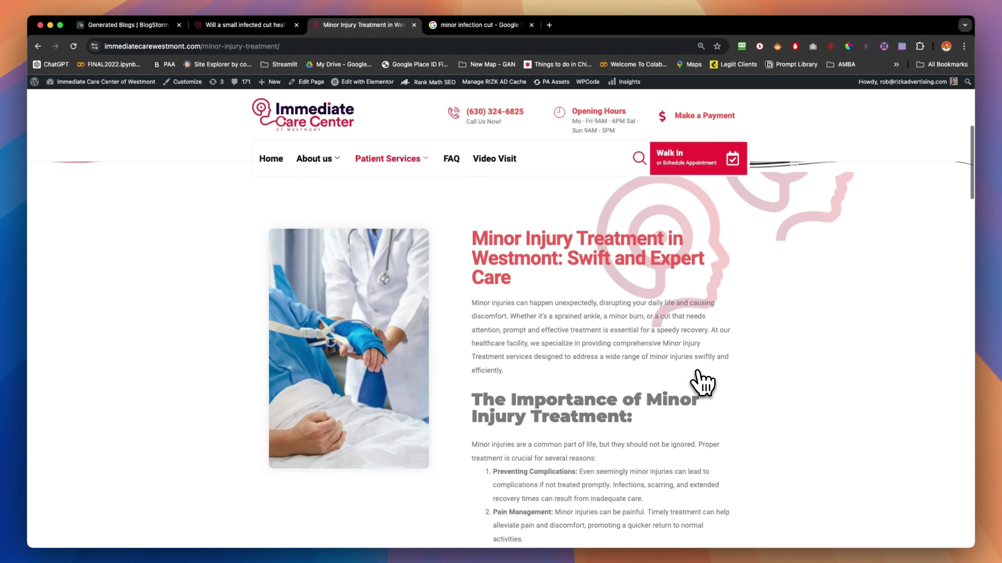
pyautogui.scroll(-3, 698, 373)
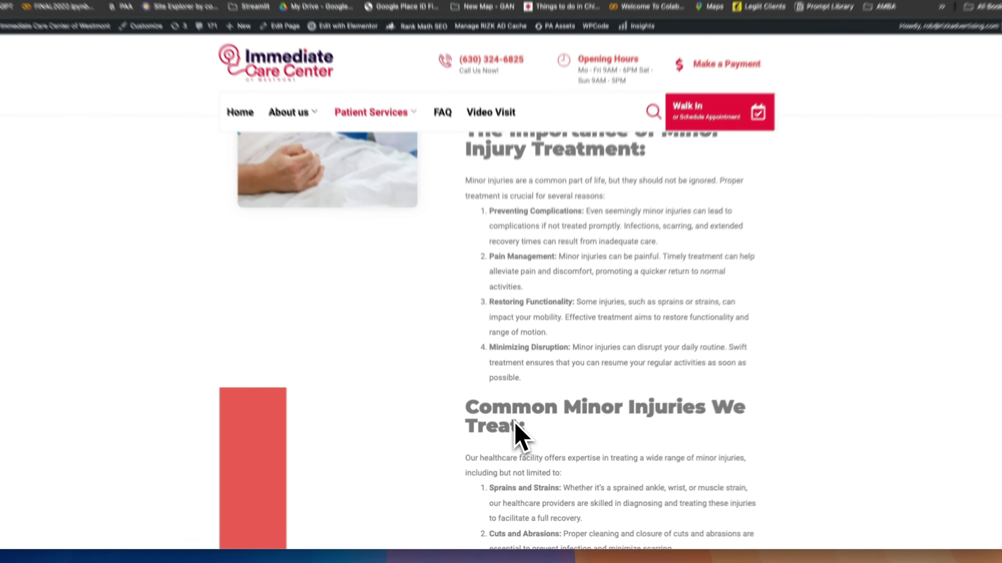
pyautogui.hscroll(-5, 591, 424)
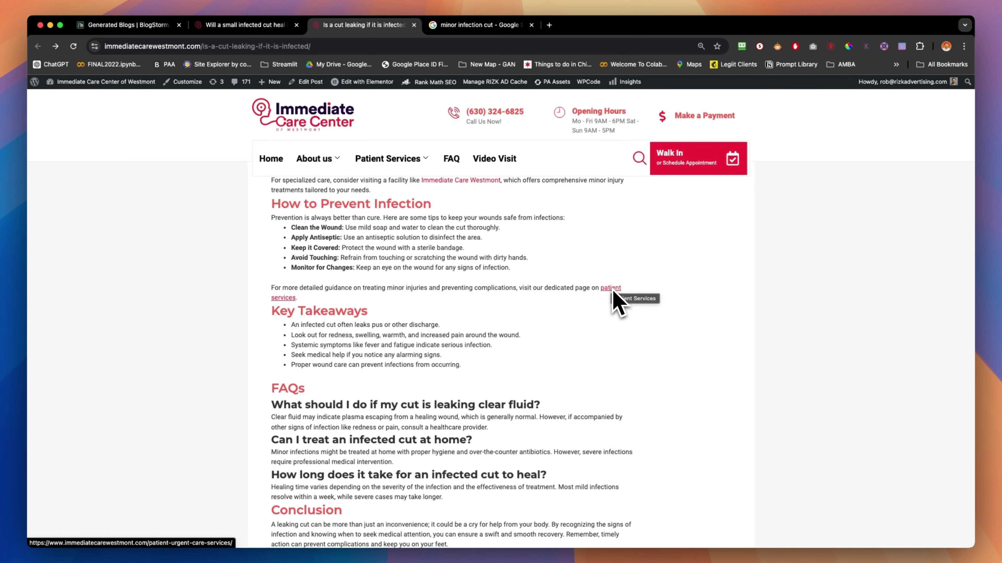
# Step: Scroll to the cut-leaking post's Conclusion and open the 'draining ear infections quickly' link
pyautogui.scroll(-3, 583, 313)
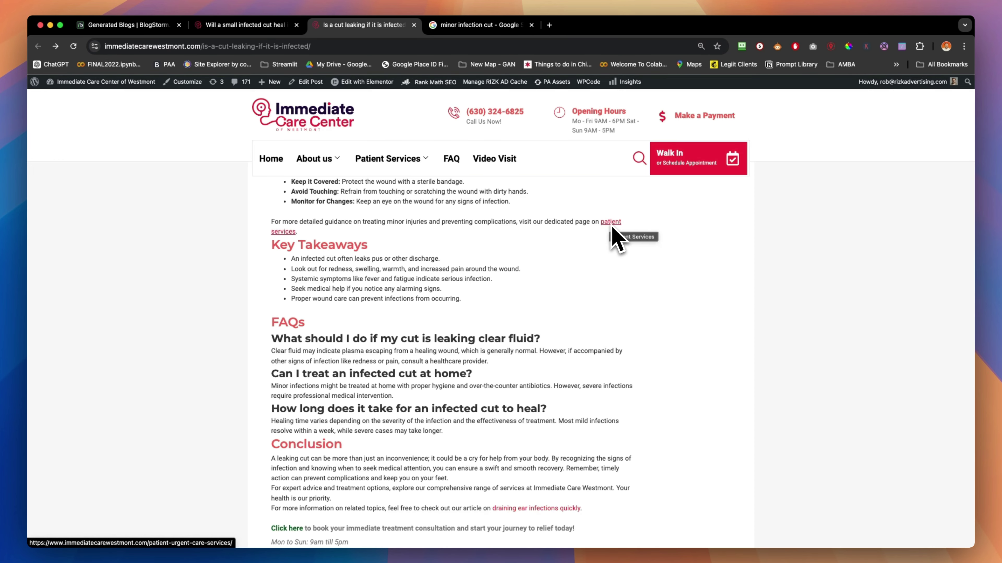
pyautogui.scroll(-4, 631, 316)
pyautogui.scroll(5, 362, 444)
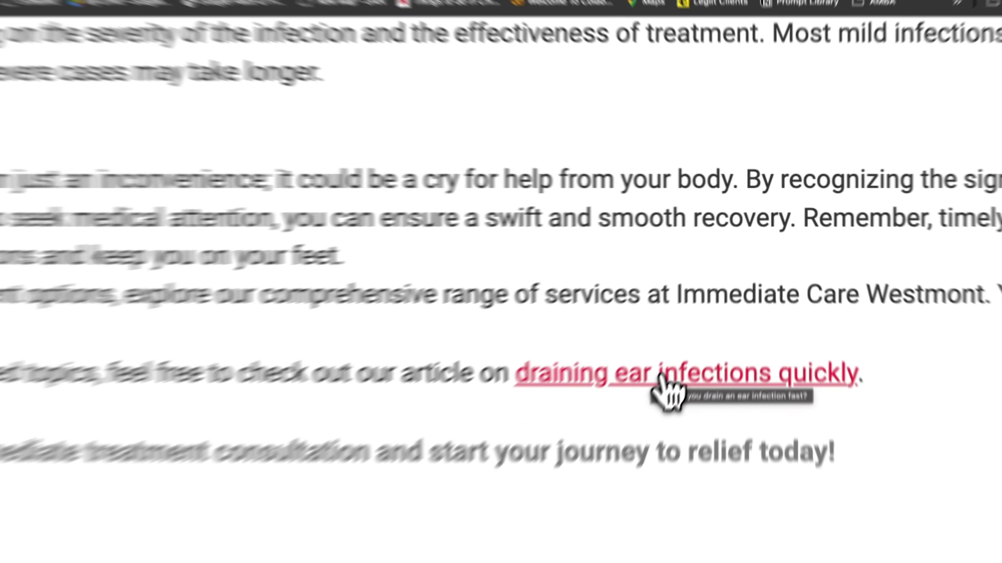
pyautogui.keyDown('super'); pyautogui.click(694, 317); pyautogui.keyUp('super')
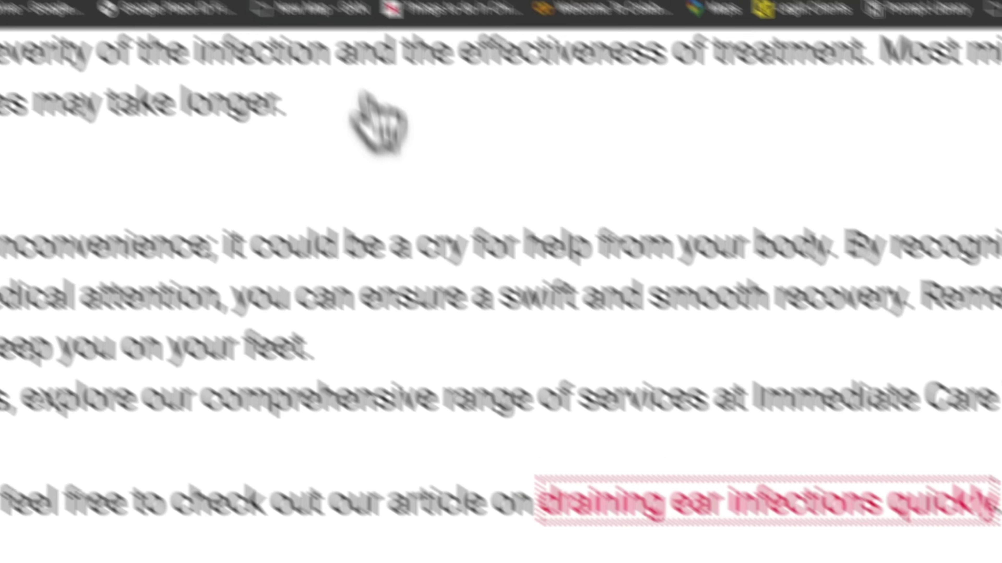
# Step: Scroll through 'How do you drain an ear infection fast?' to its Conclusion and back up
pyautogui.click(459, 27)
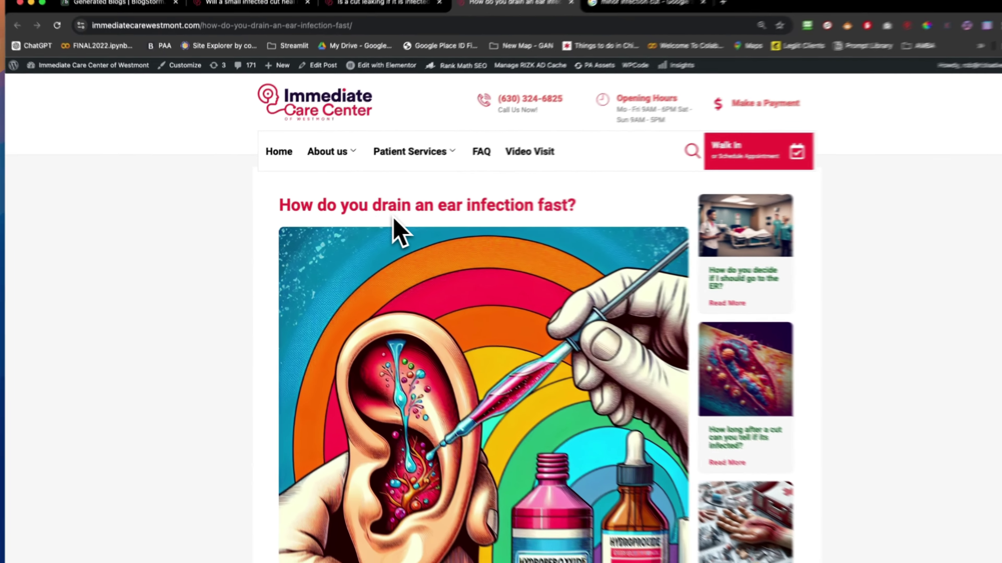
pyautogui.scroll(-5, 388, 300)
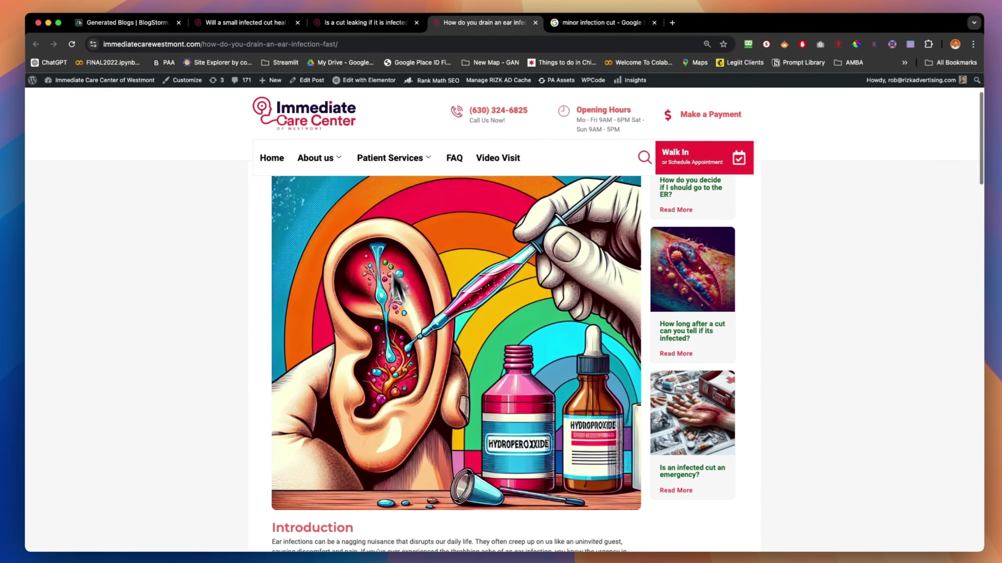
pyautogui.scroll(-7, 488, 458)
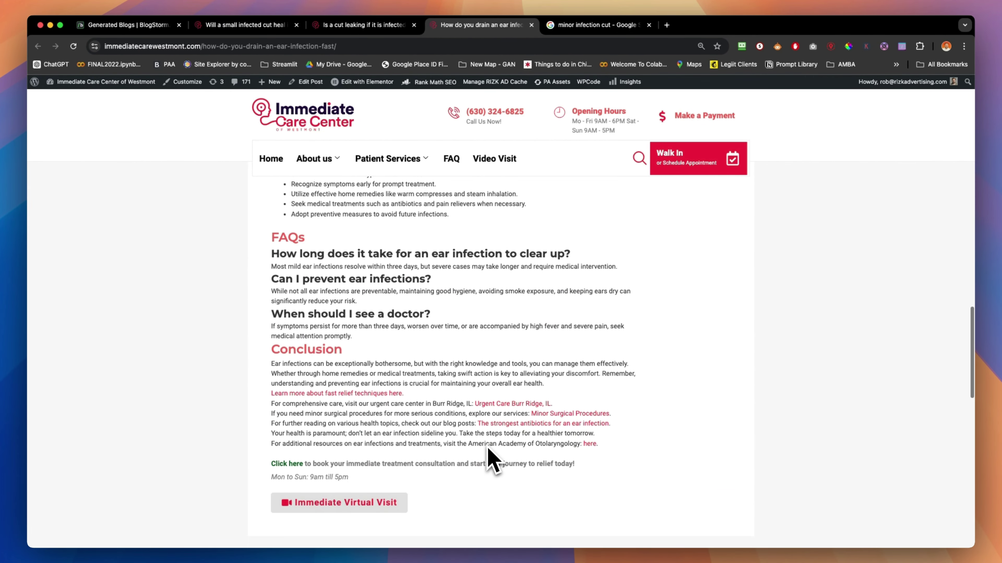
pyautogui.scroll(20, 493, 460)
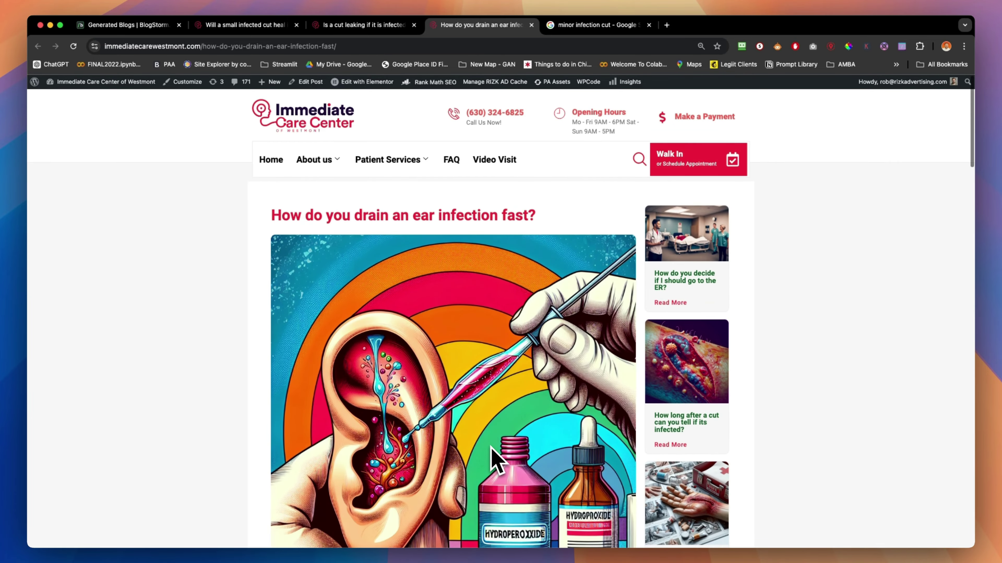
pyautogui.scroll(5, 480, 247)
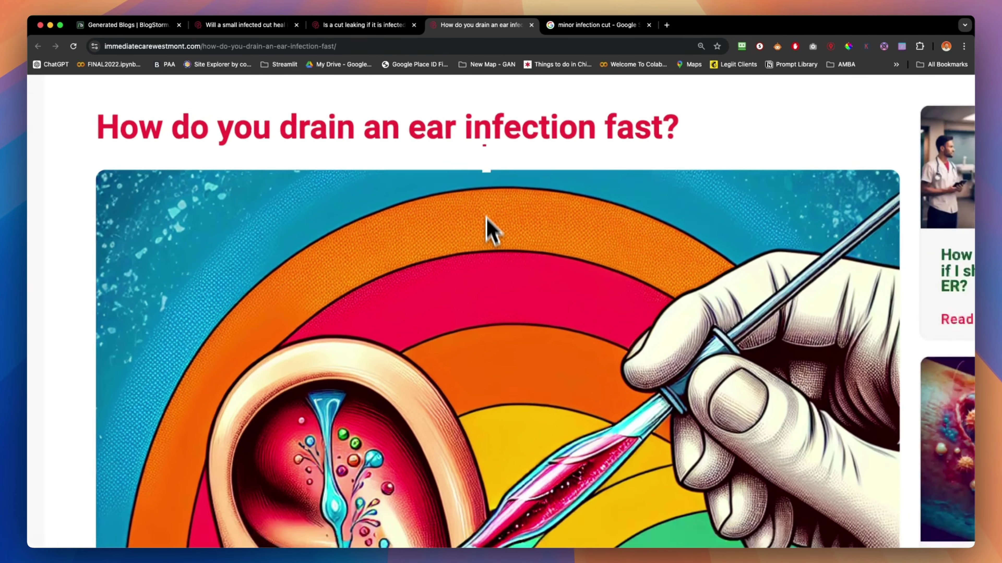
pyautogui.scroll(-5, 489, 229)
pyautogui.click(355, 24)
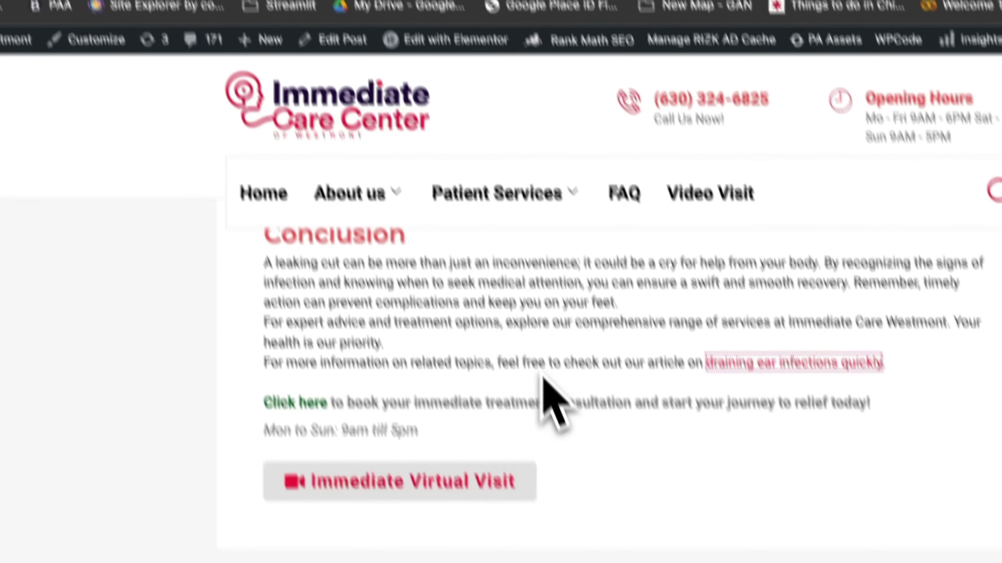
pyautogui.scroll(6, 513, 394)
pyautogui.scroll(-3, 493, 355)
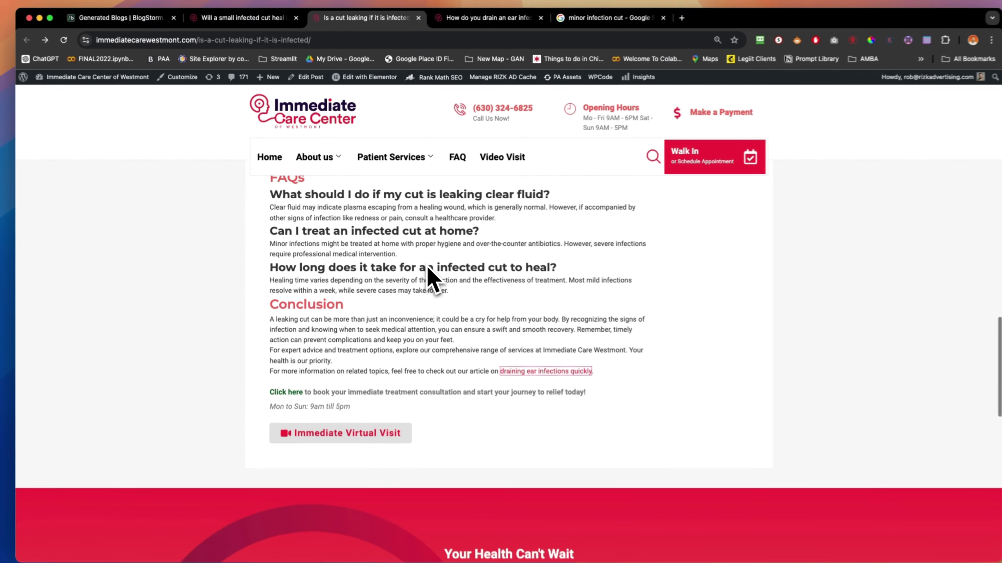
pyautogui.scroll(5, 376, 362)
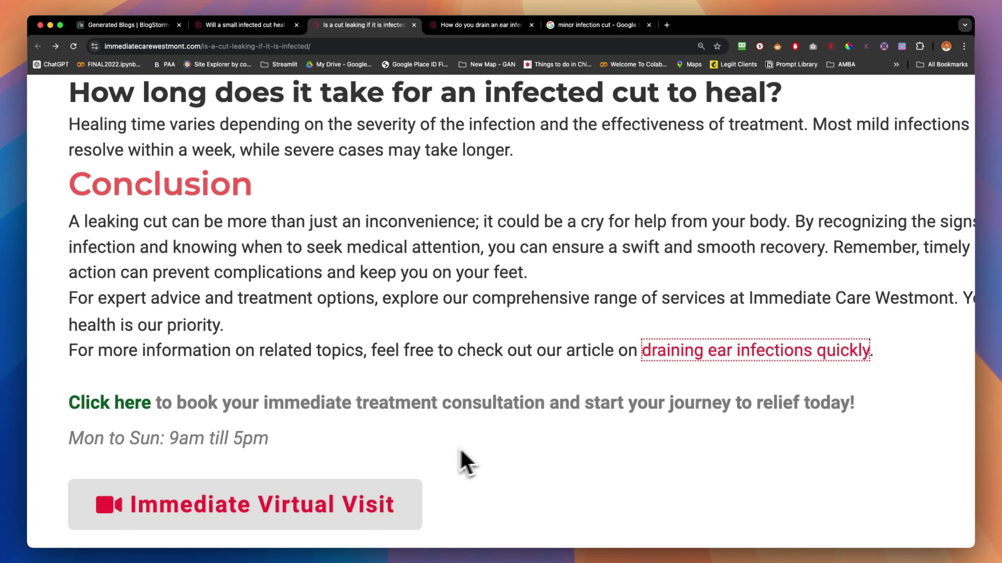
pyautogui.scroll(-3, 467, 464)
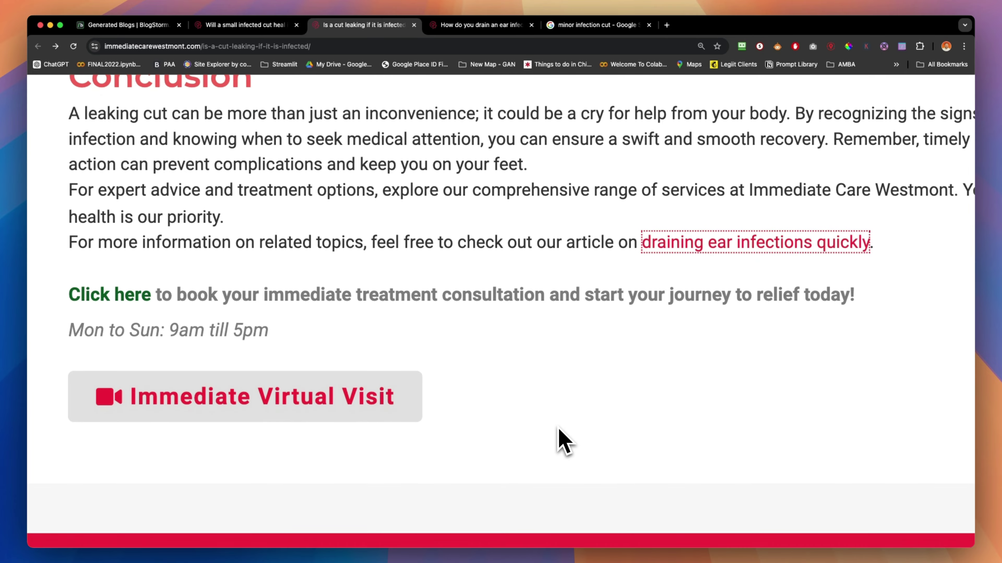
pyautogui.scroll(7, 560, 434)
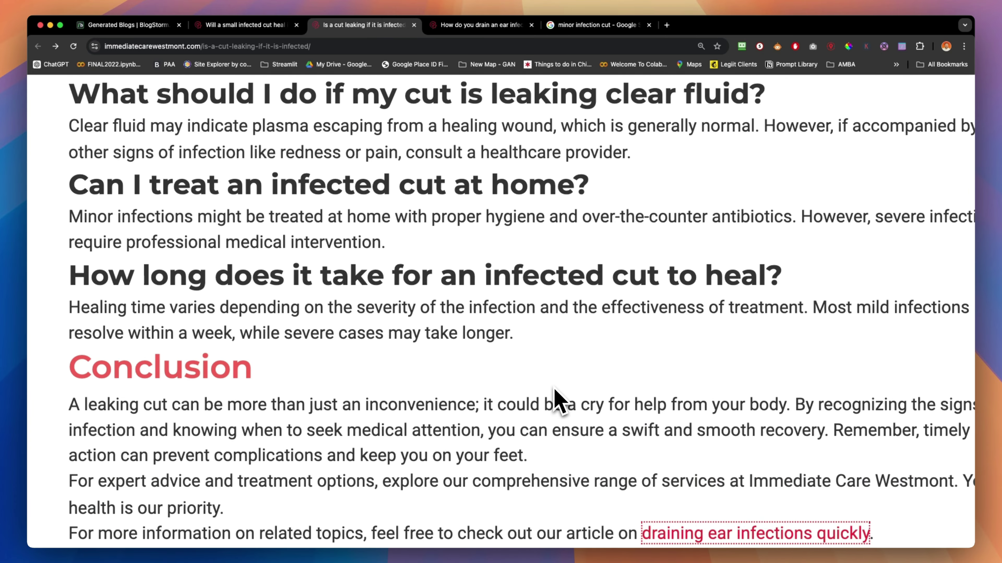
pyautogui.scroll(-5, 560, 400)
pyautogui.scroll(15, 472, 371)
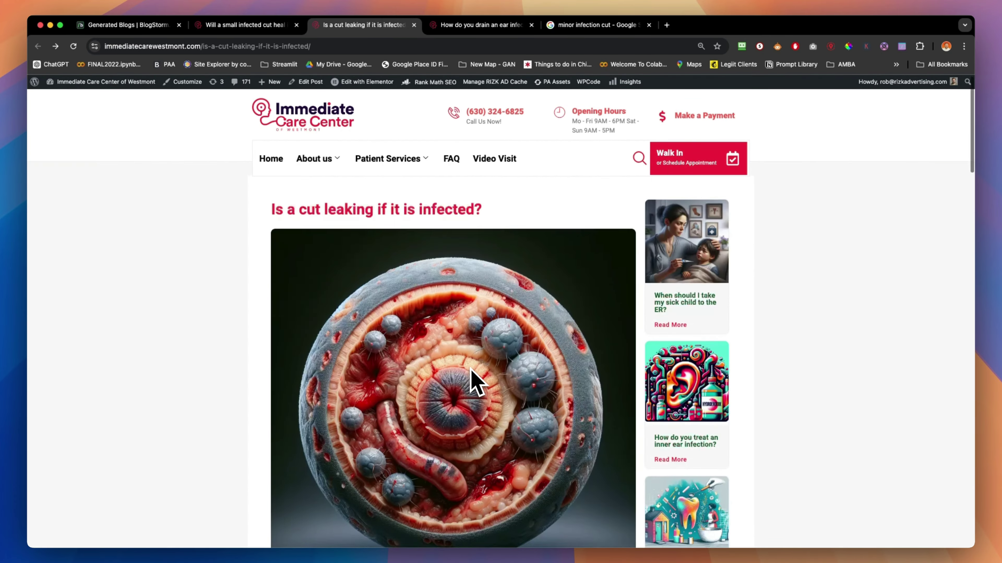
pyautogui.scroll(-1, 479, 434)
pyautogui.scroll(2, 519, 505)
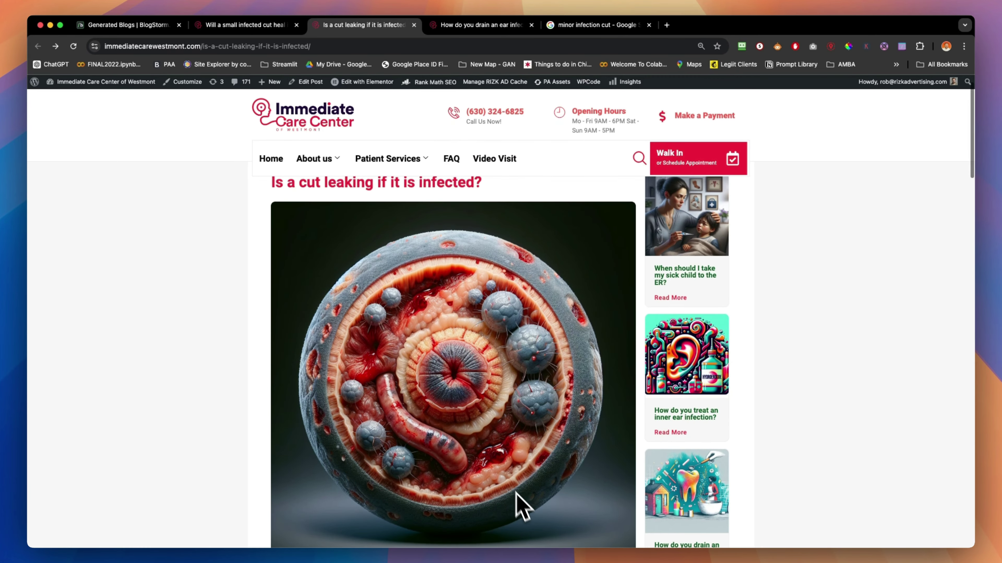
pyautogui.scroll(-3, 277, 401)
pyautogui.scroll(-3, 231, 412)
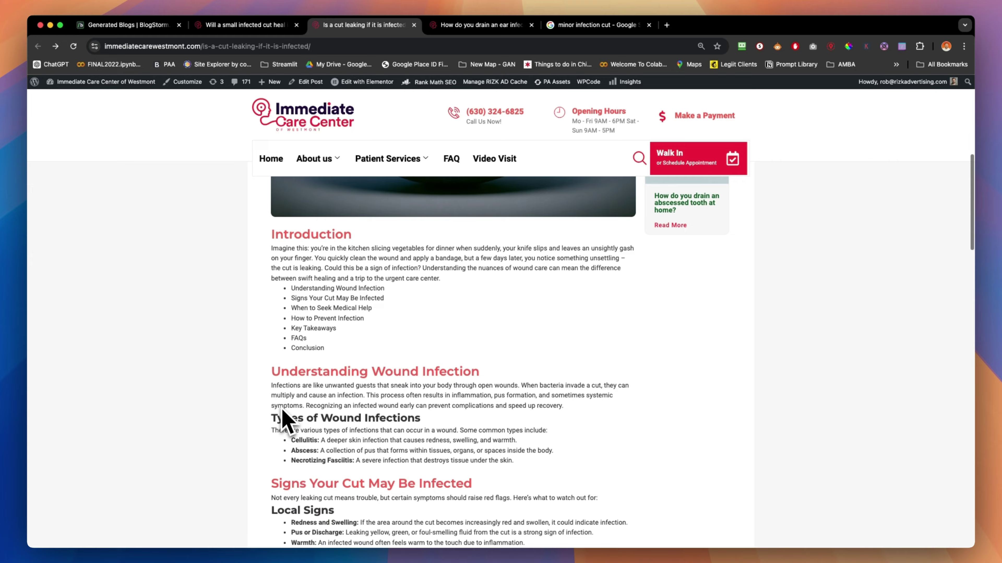
# Step: Glance at the small infected cut post, then reload BlogStorm's list to see every post published
pyautogui.click(252, 24)
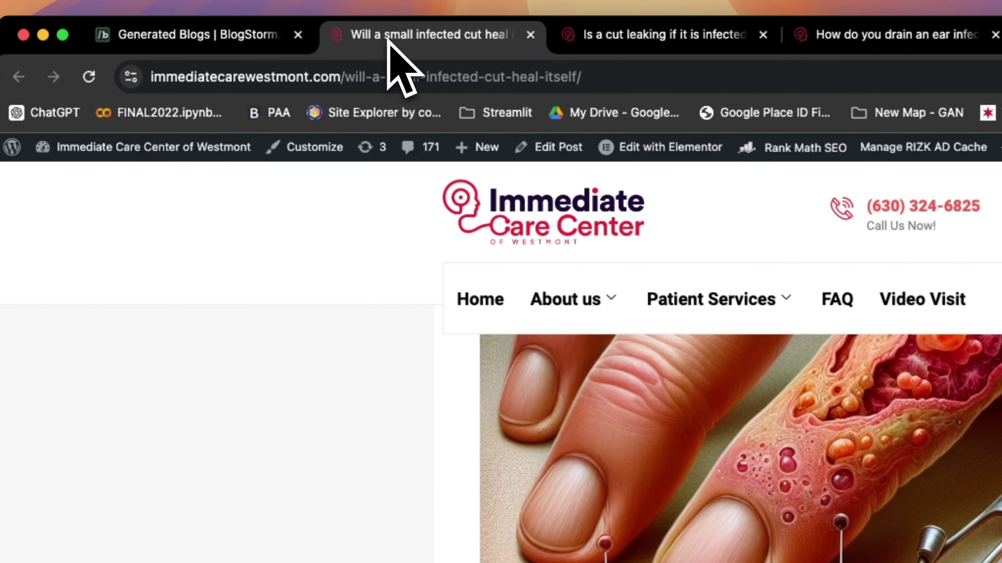
pyautogui.scroll(-10, 655, 473)
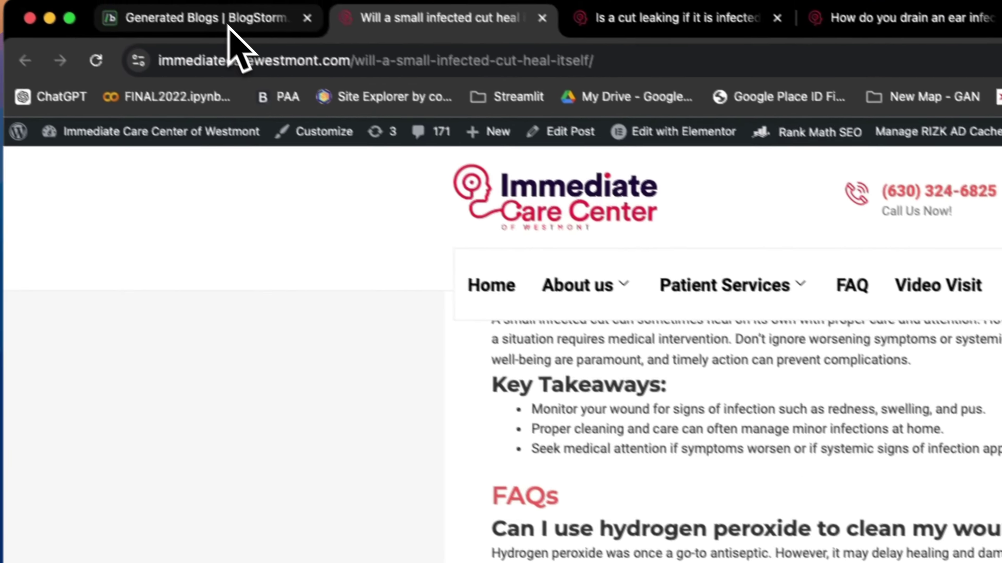
pyautogui.click(232, 17)
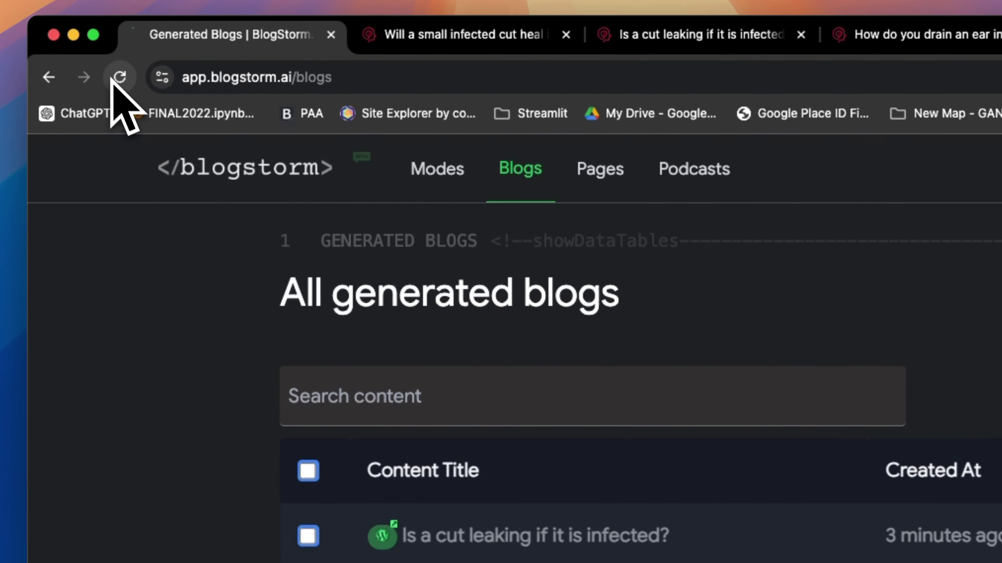
pyautogui.click(119, 74)
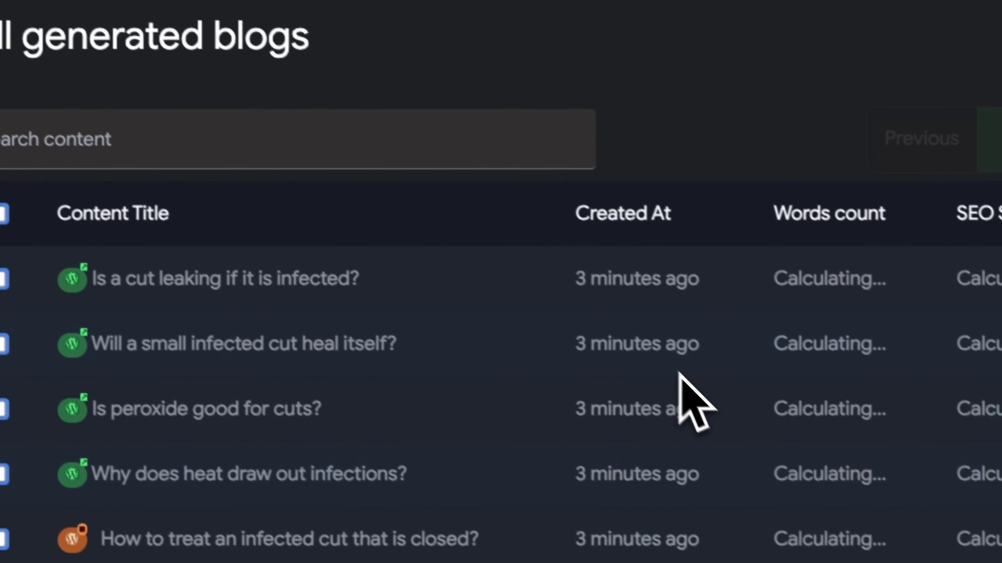
pyautogui.scroll(-5, 702, 411)
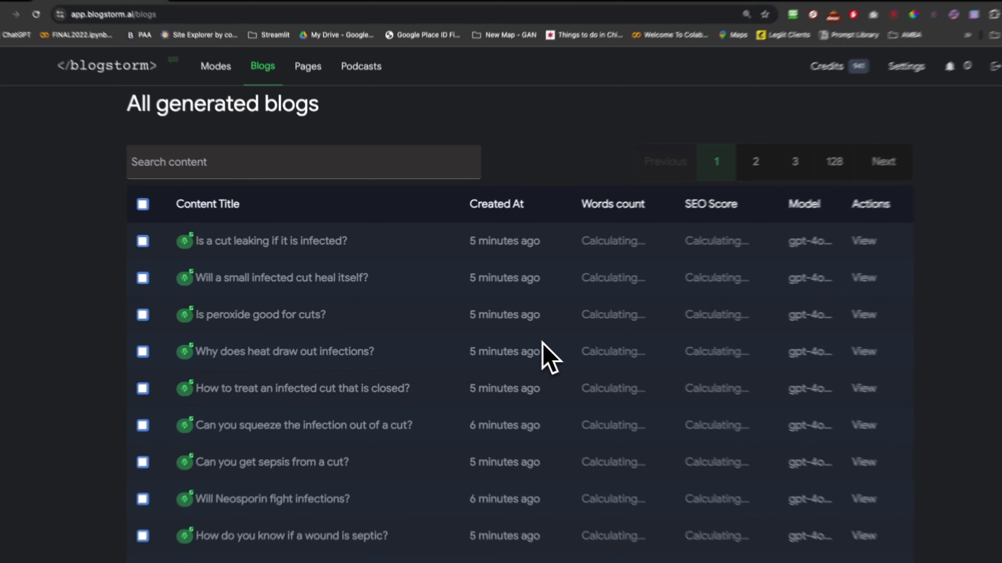
pyautogui.scroll(-8, 546, 357)
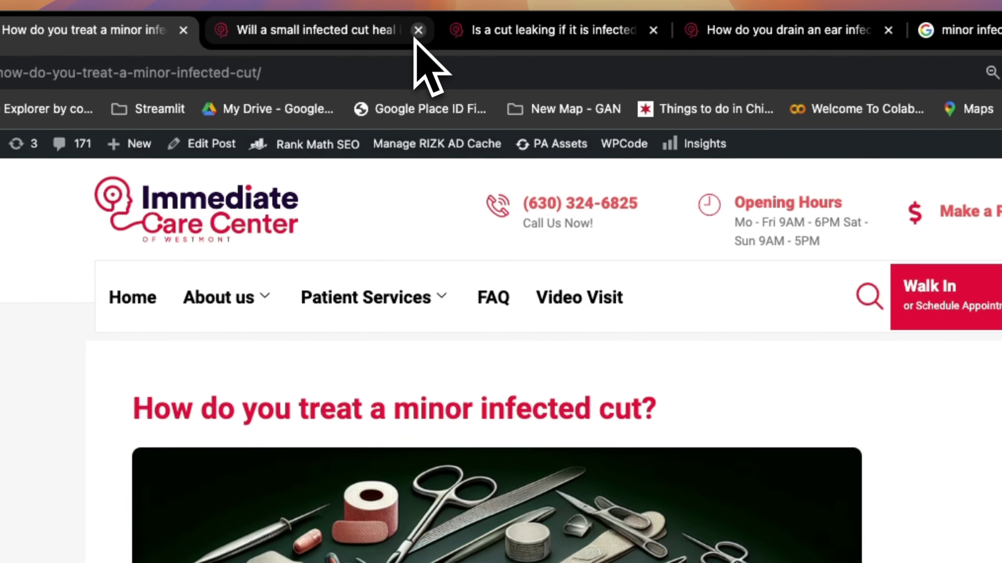
# Step: Read 'How do you treat a minor infected cut?' to its conclusion, then return to Generated Blogs
pyautogui.click(418, 30)
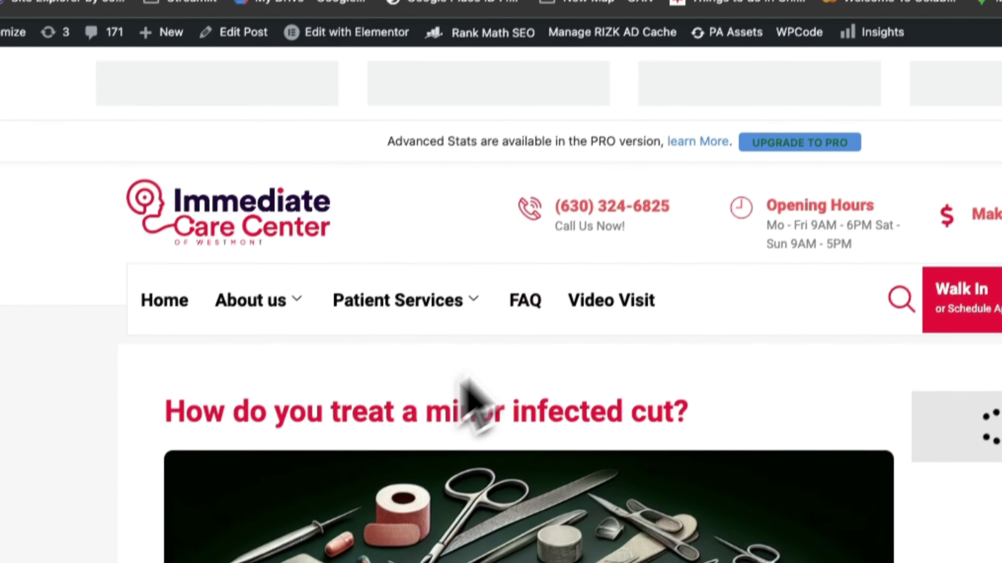
pyautogui.scroll(-10, 591, 354)
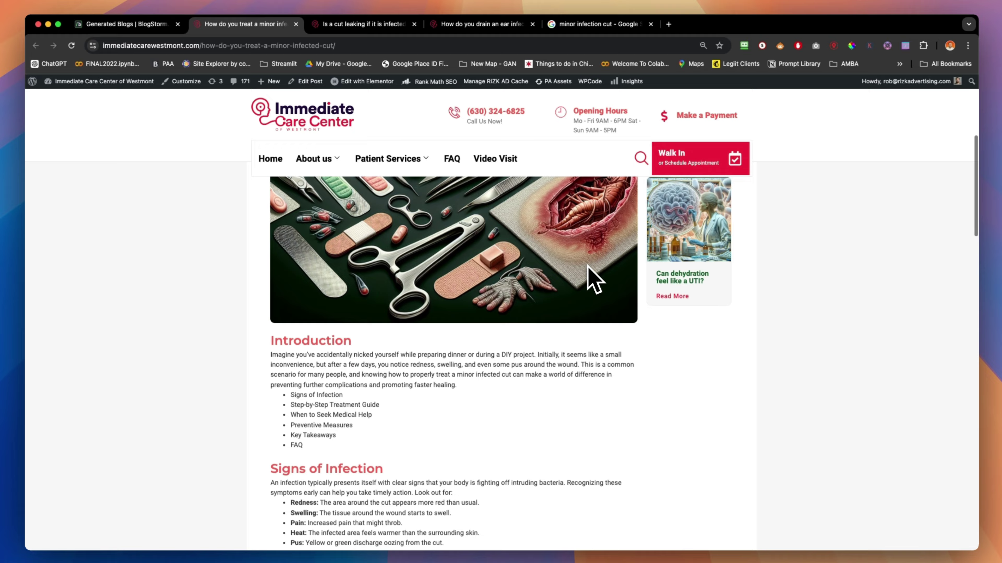
pyautogui.scroll(-5, 588, 269)
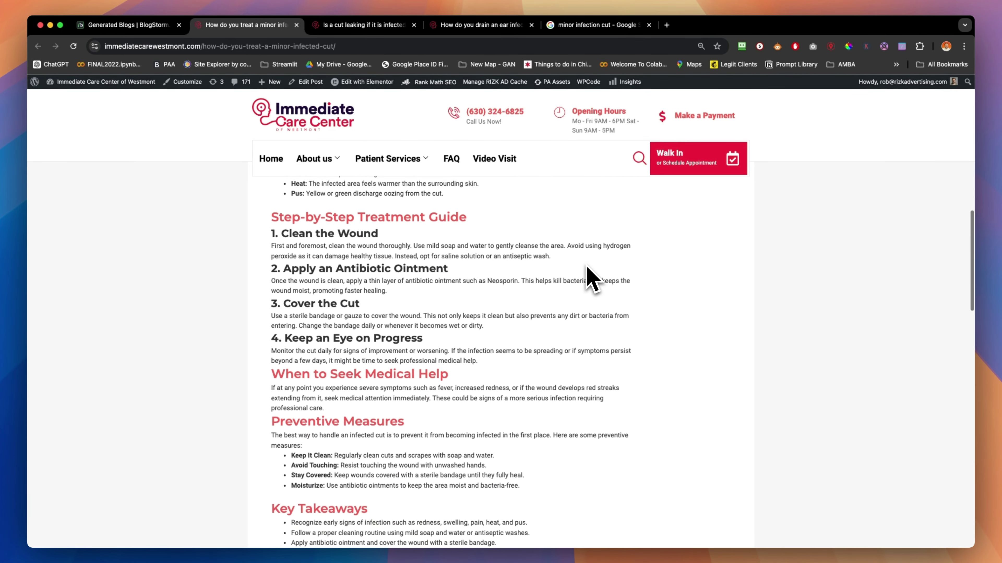
pyautogui.scroll(-6, 588, 269)
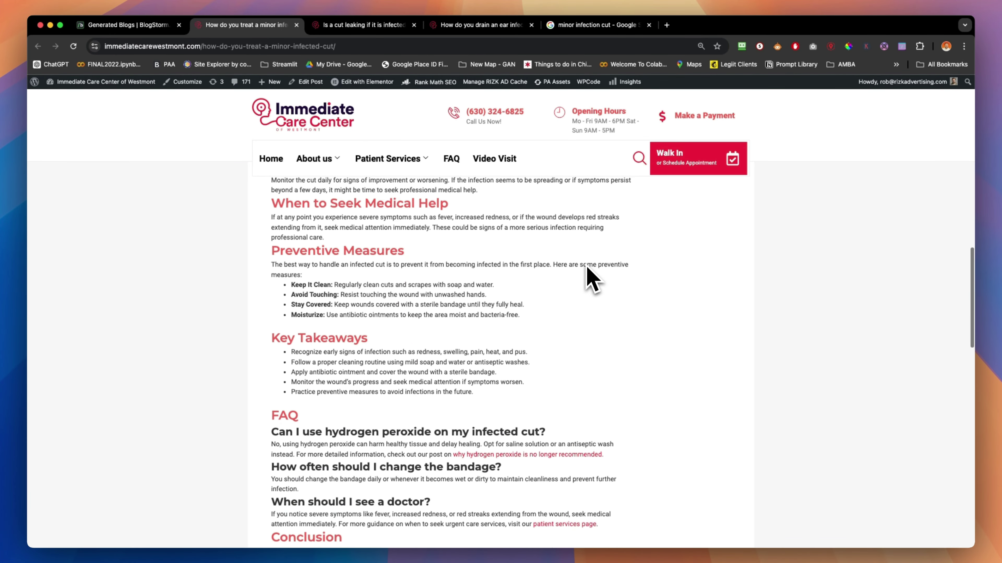
pyautogui.scroll(-2, 591, 279)
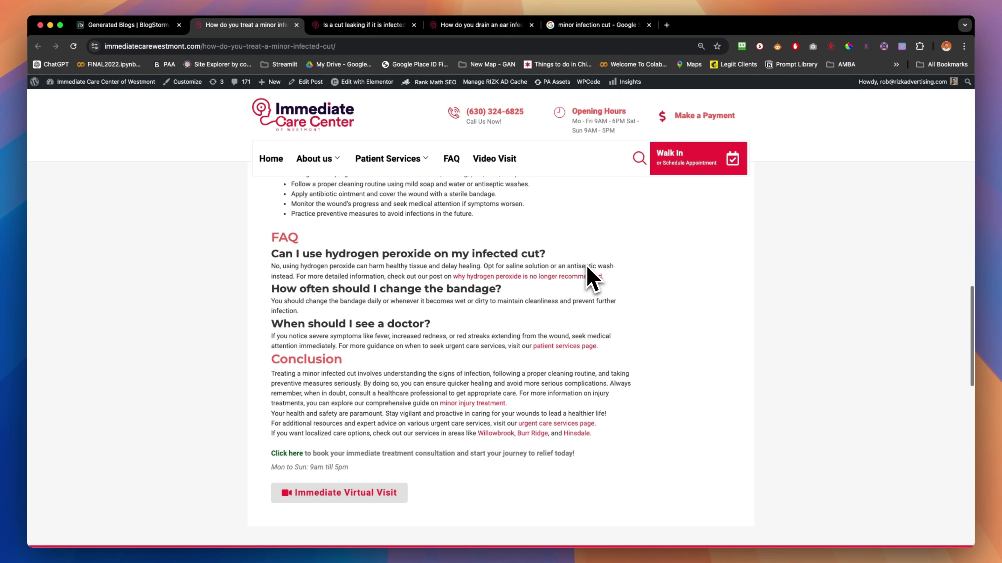
pyautogui.scroll(-1, 591, 278)
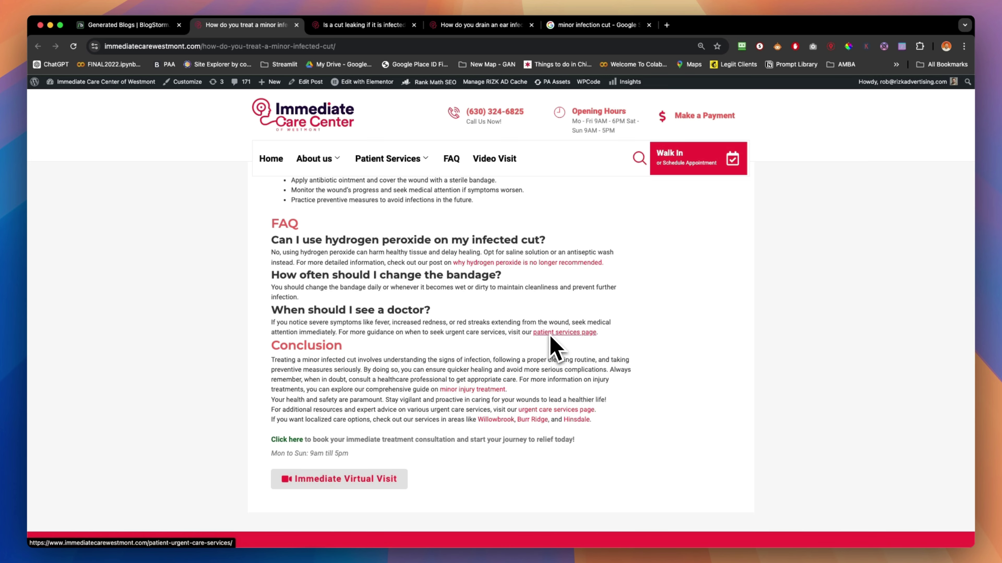
pyautogui.scroll(1, 551, 337)
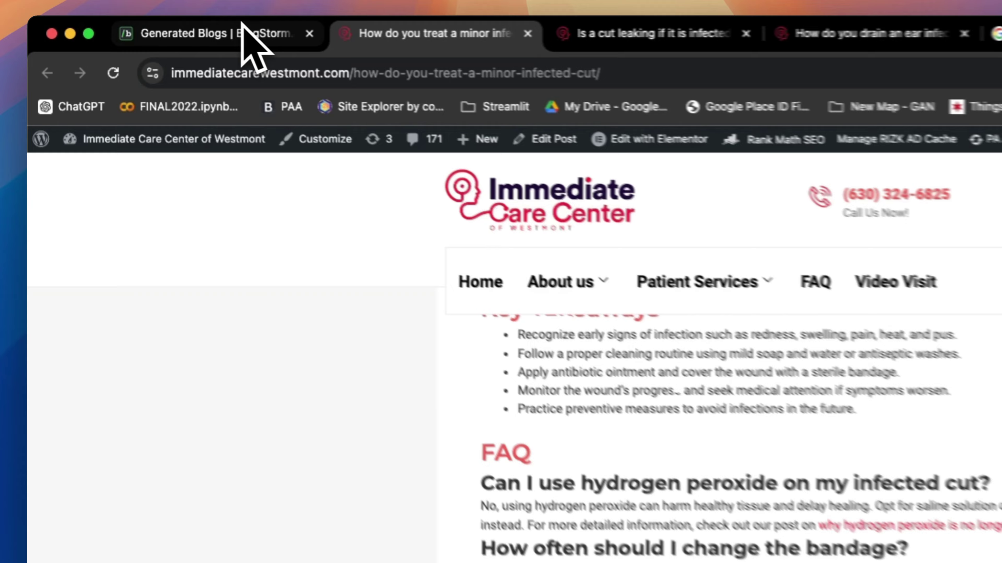
pyautogui.click(248, 31)
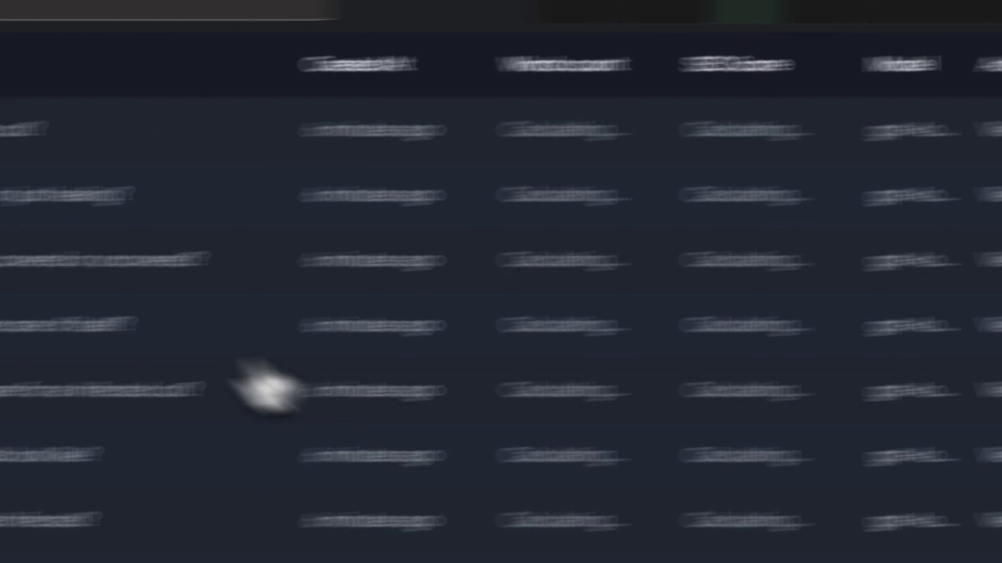
# Step: Tick the eight posts from 'When to worry about a cut?' to the tiny-cut infection post
pyautogui.click(239, 107)
pyautogui.click(239, 173)
pyautogui.click(238, 238)
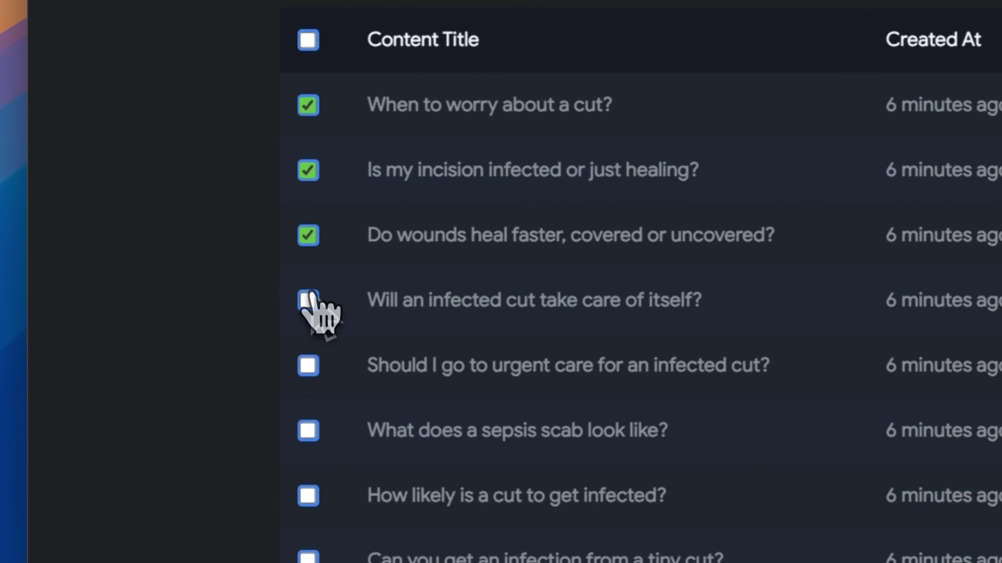
pyautogui.click(309, 298)
pyautogui.click(310, 366)
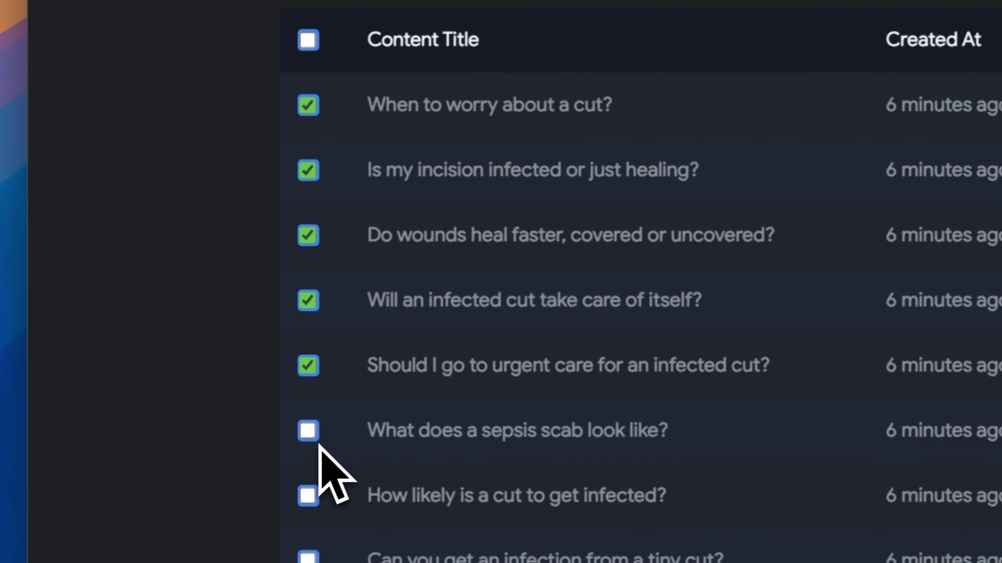
pyautogui.click(306, 432)
pyautogui.click(308, 496)
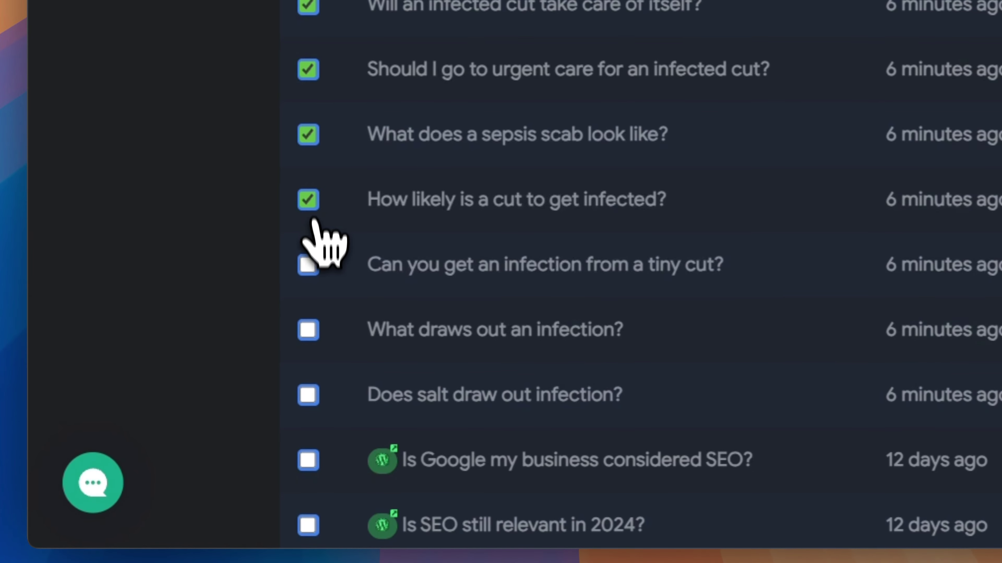
pyautogui.click(308, 557)
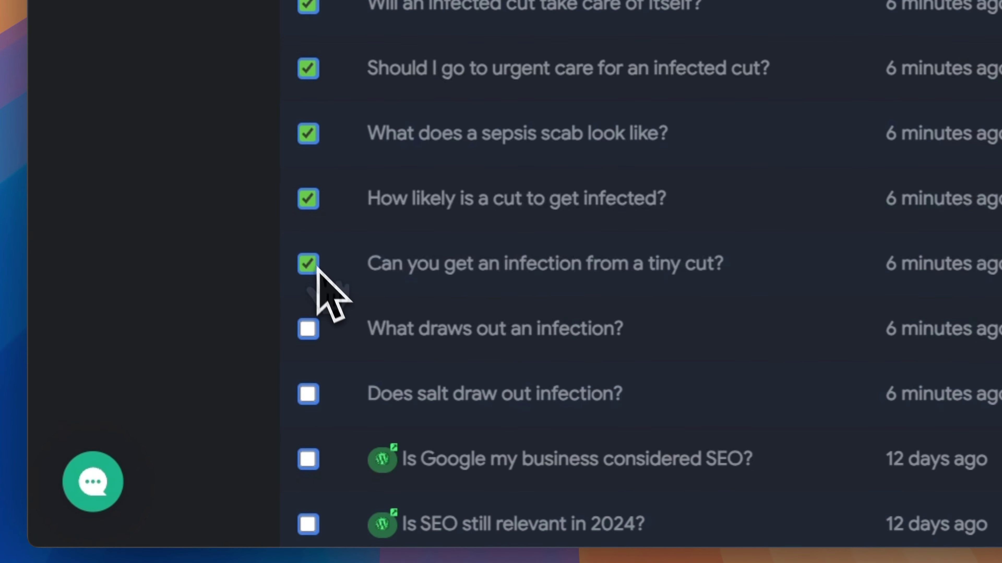
# Step: Tick 'What draws out an infection?' and 'Does salt draw out infection?', then review the selection
pyautogui.click(308, 335)
pyautogui.click(308, 394)
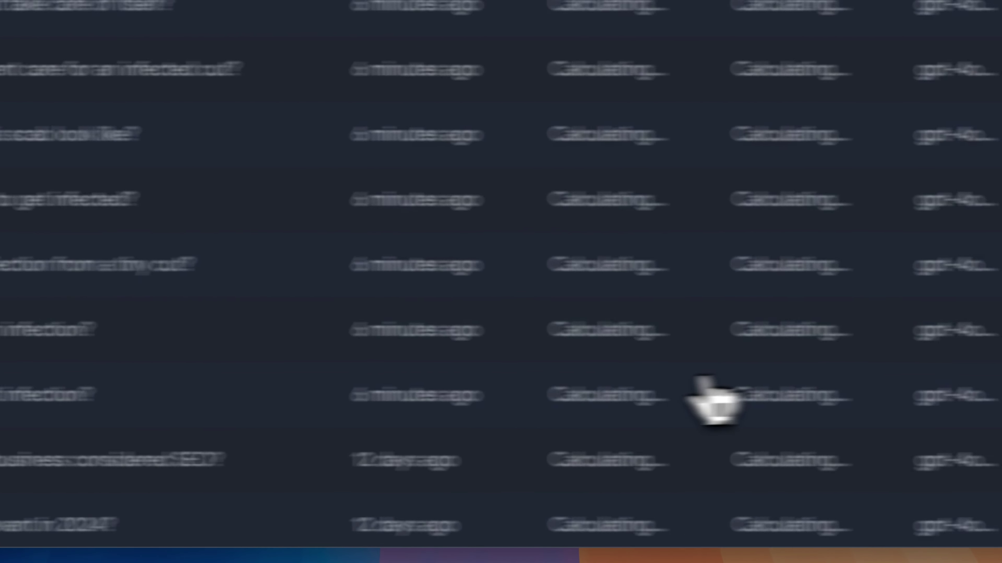
pyautogui.scroll(-5, 536, 481)
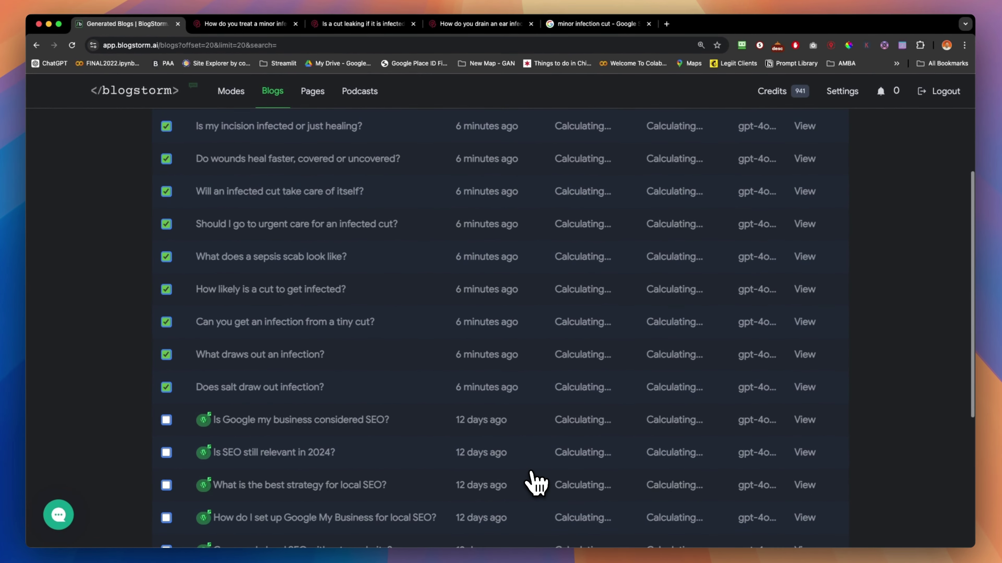
pyautogui.scroll(2, 463, 475)
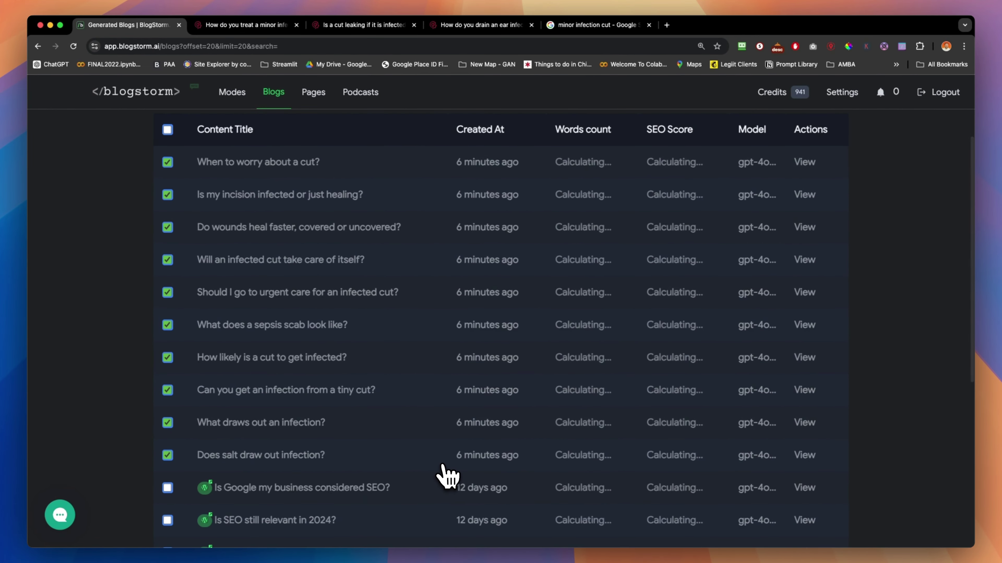
pyautogui.scroll(3, 448, 477)
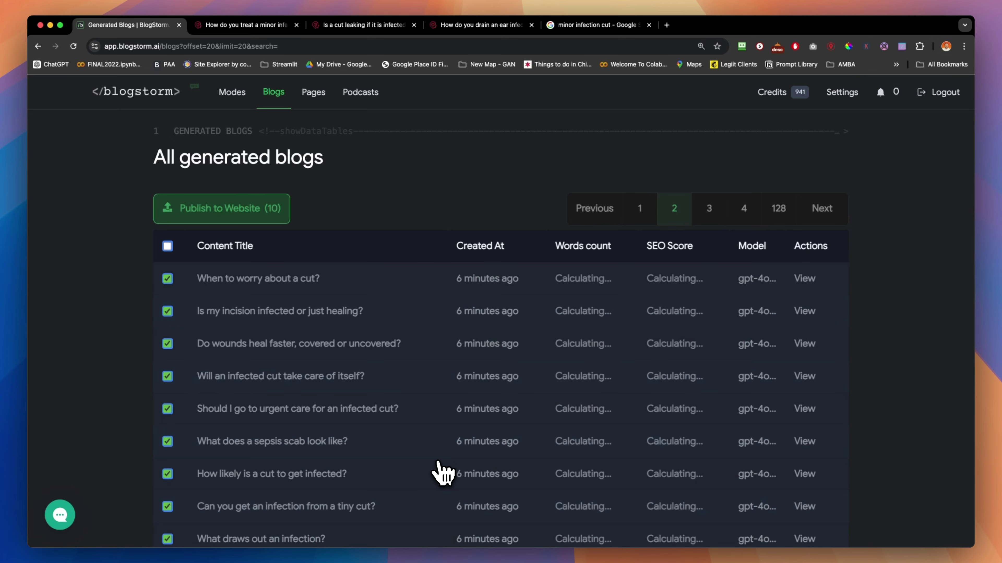
pyautogui.scroll(-2, 442, 473)
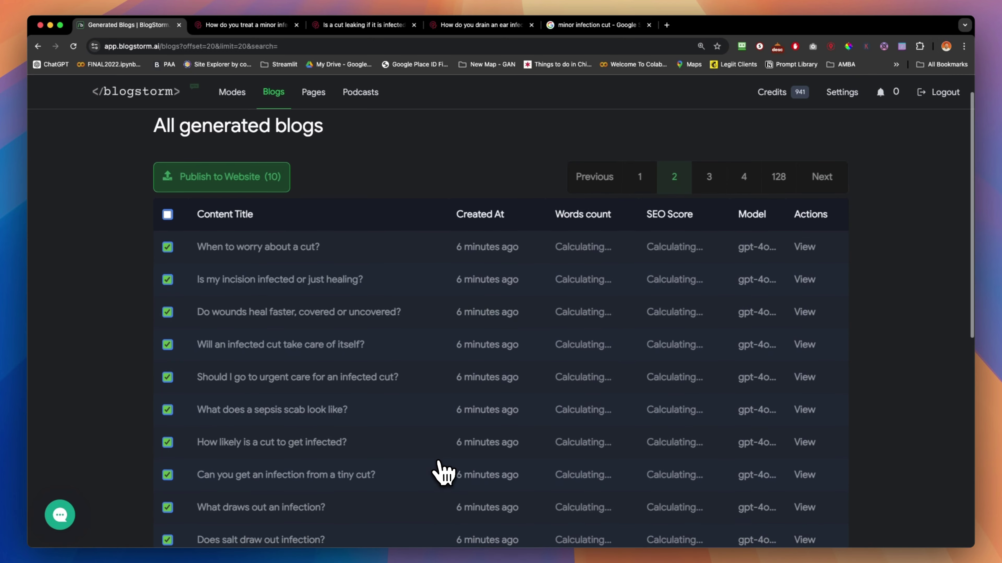
pyautogui.scroll(2, 443, 474)
# Step: Start 'Publish to Website (10)' and open the 'Choose WordPress Site URL' dropdown
pyautogui.click(256, 163)
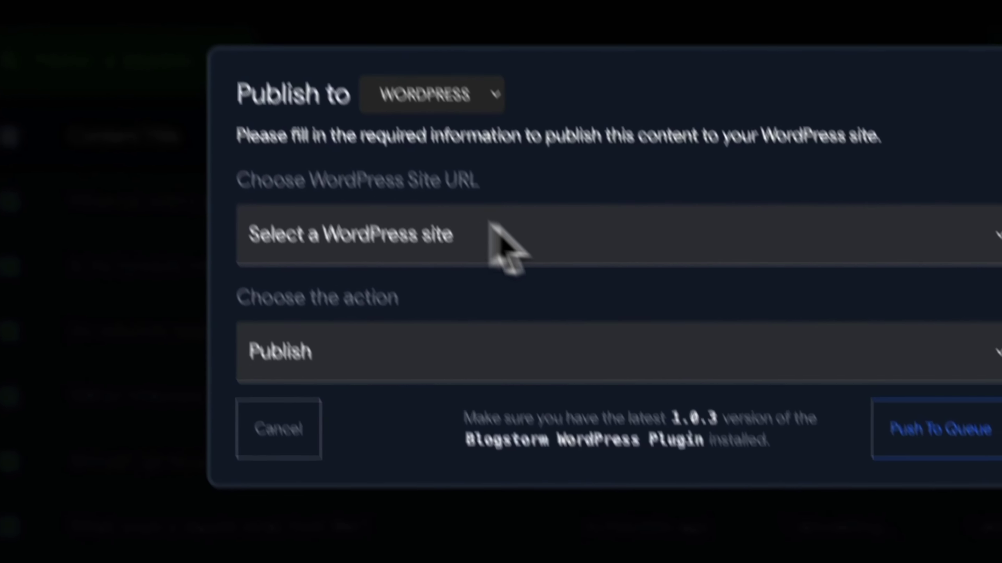
pyautogui.click(492, 227)
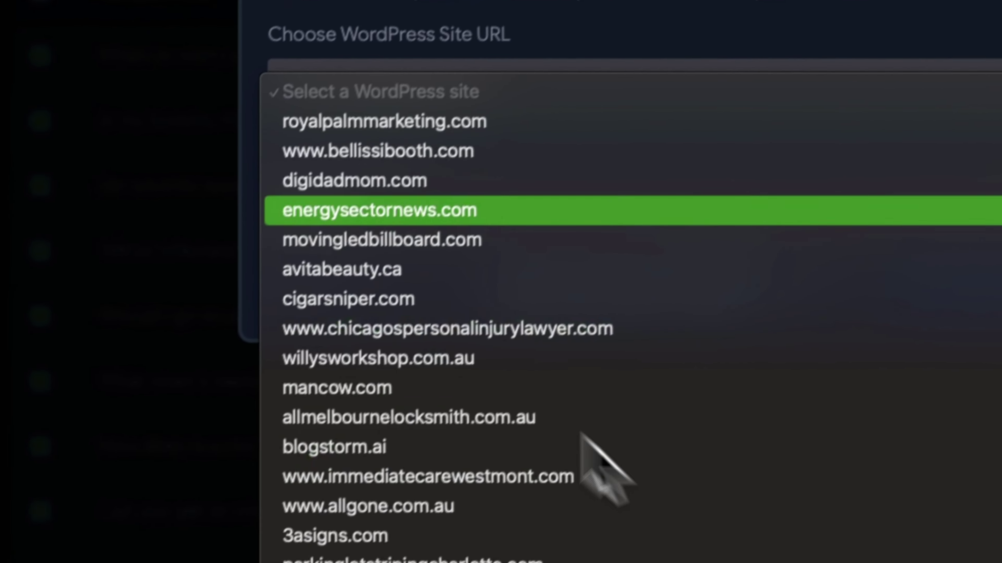